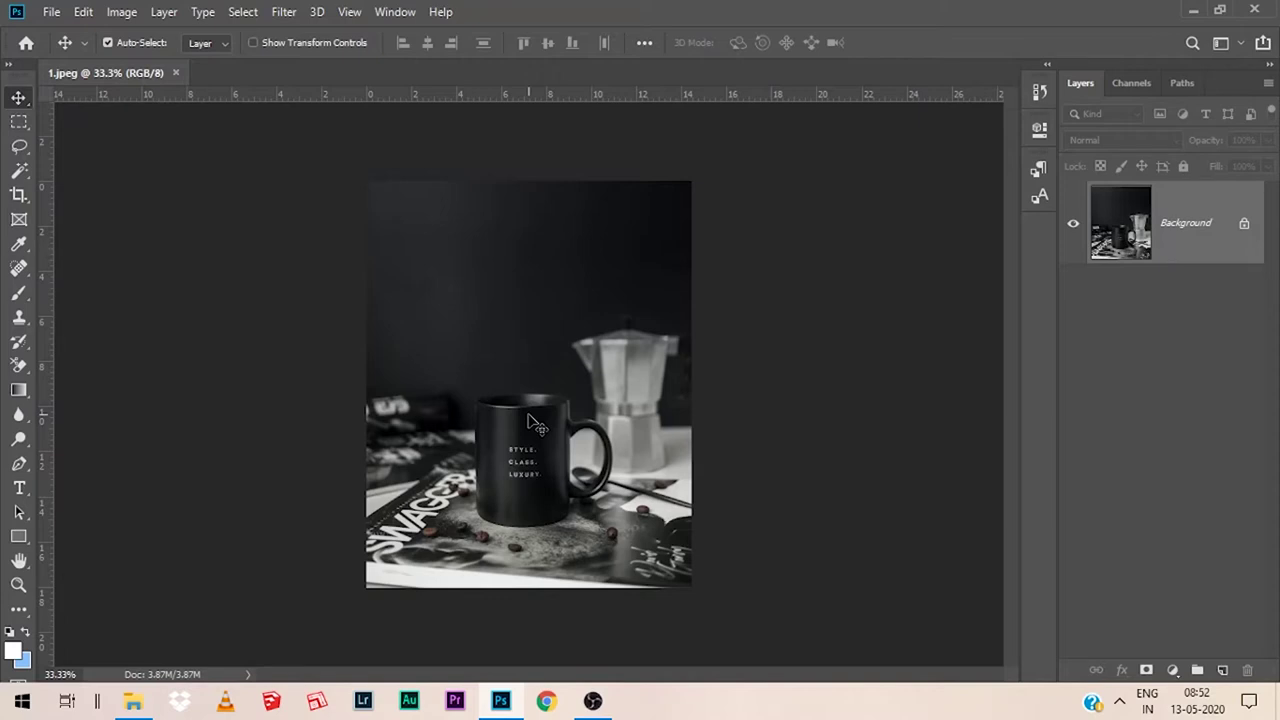
Step: Zoom to 200% on the mug rim and the dark area above it, glancing through the View menu
{"action": "scroll", "coordinate": [532, 422], "scroll_direction": "up", "scroll_amount": 1}
{"action": "scroll", "coordinate": [532, 422], "scroll_direction": "up", "scroll_amount": 1}
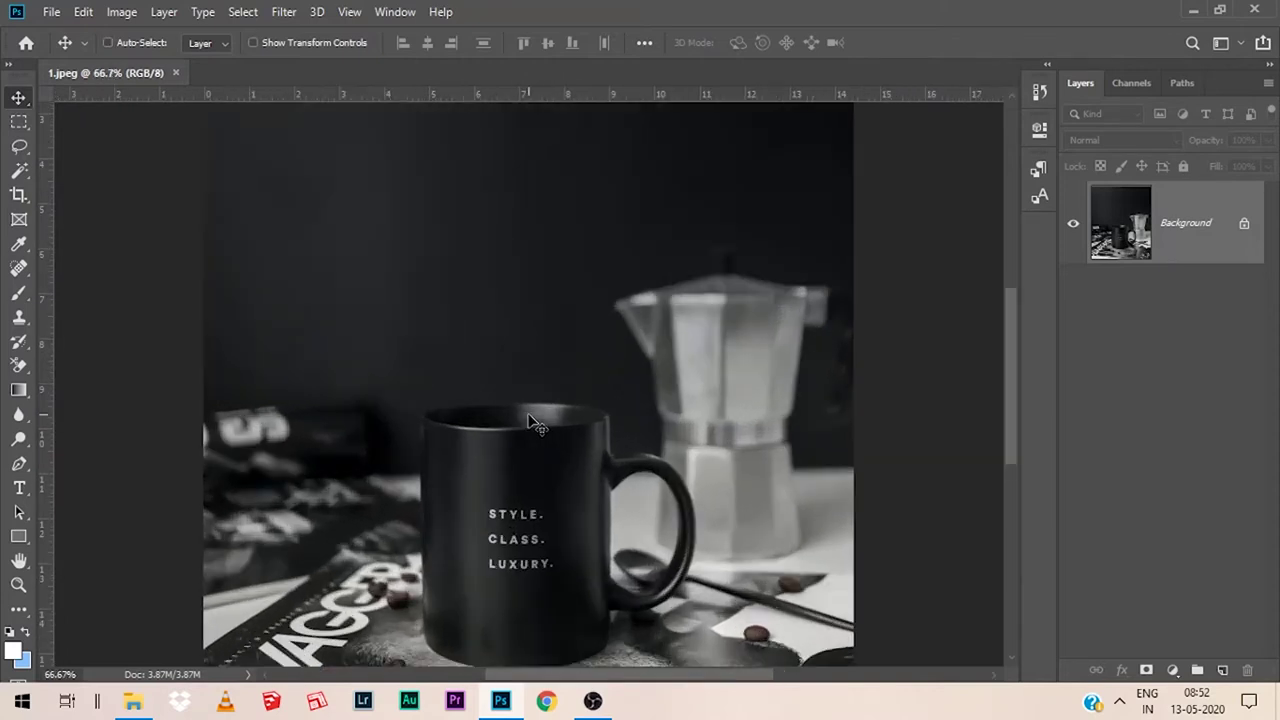
{"action": "scroll", "coordinate": [532, 422], "scroll_direction": "up", "scroll_amount": 1}
{"action": "key", "text": "ctrl+plus"}
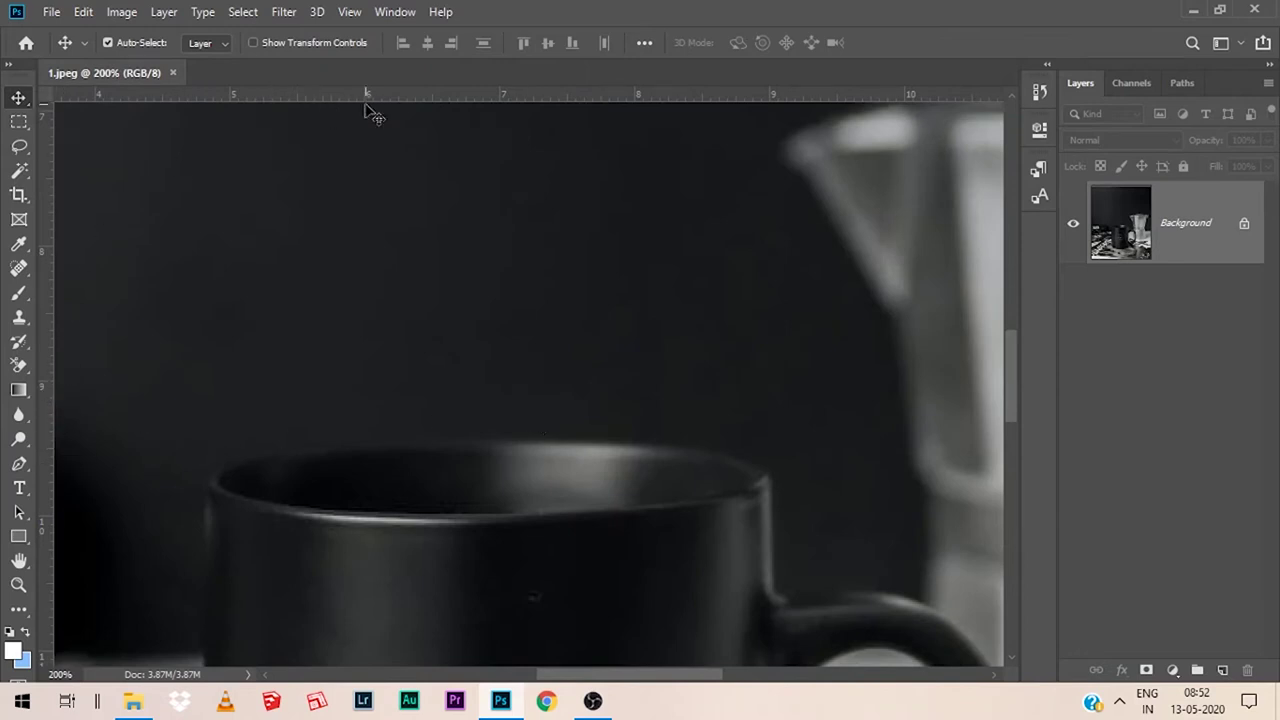
{"action": "left_click", "coordinate": [363, 11]}
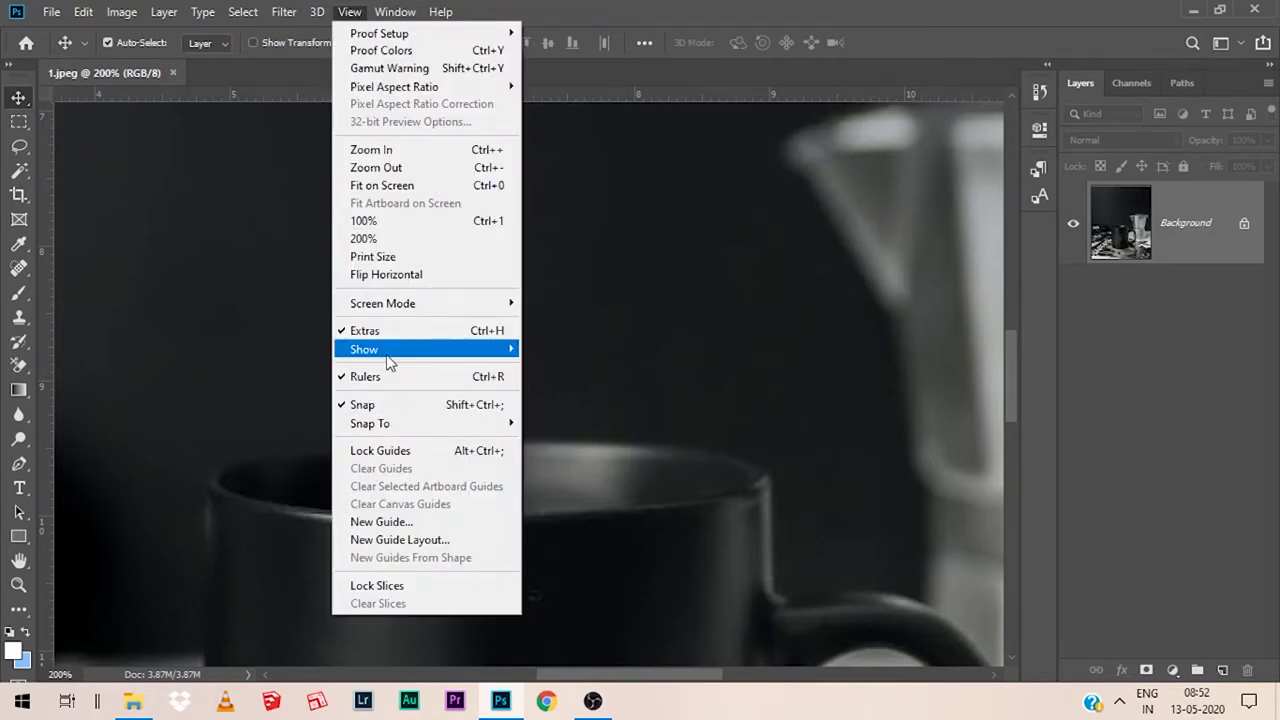
{"action": "left_click", "coordinate": [305, 402]}
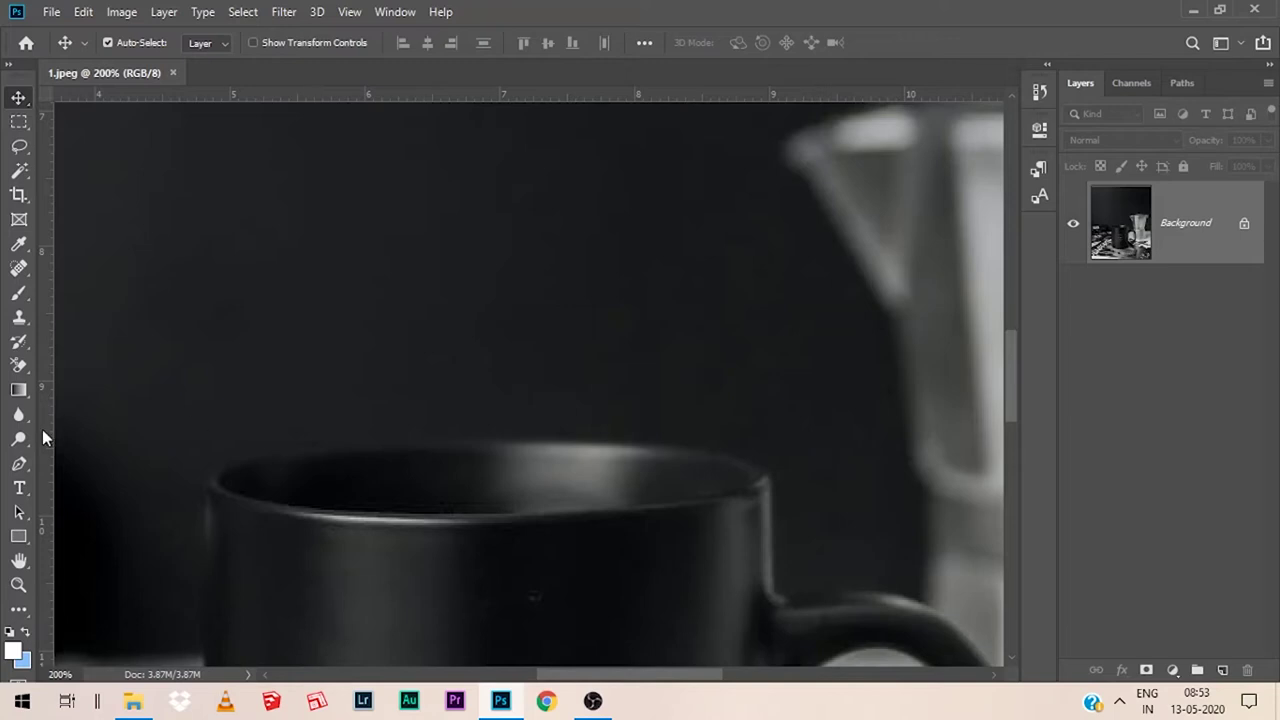
Step: Place vertical guides at the mug's left and right sides and two horizontal guides along the rim
{"action": "left_click_drag", "start_coordinate": [42, 437], "coordinate": [226, 455]}
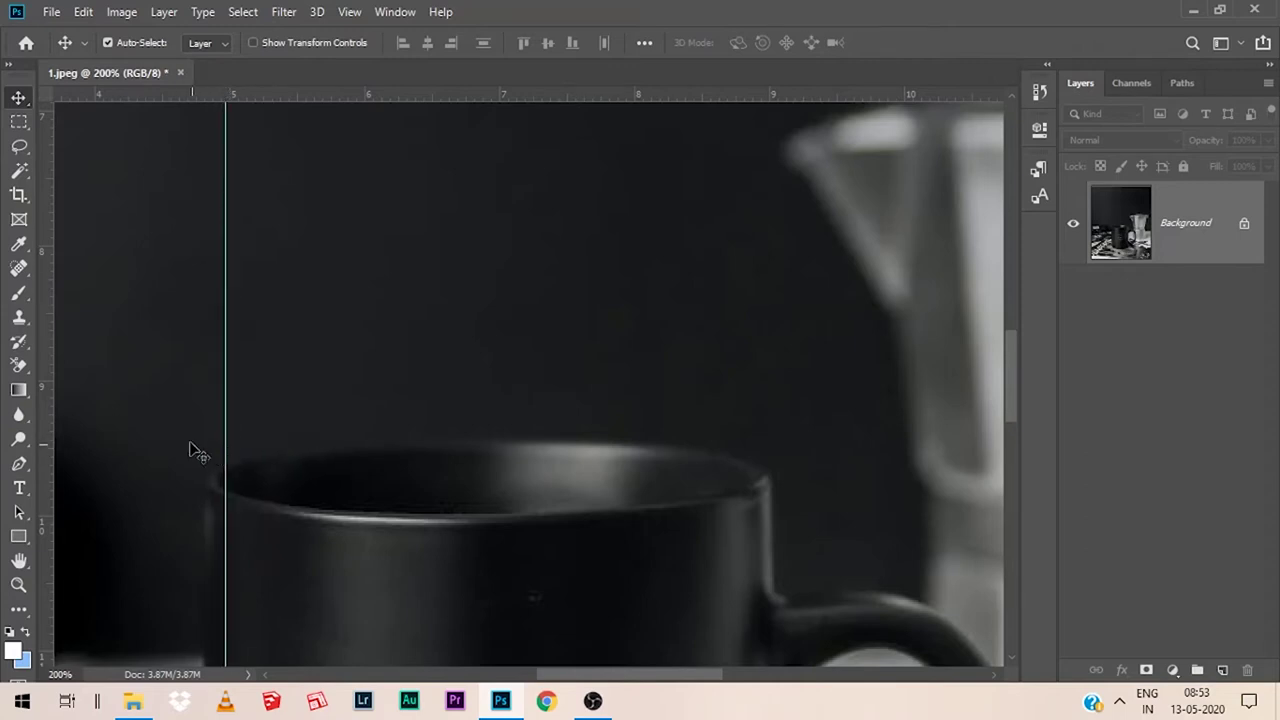
{"action": "mouse_move", "coordinate": [44, 410]}
{"action": "left_mouse_down"}
{"action": "mouse_move", "coordinate": [329, 451]}
{"action": "mouse_move", "coordinate": [745, 480]}
{"action": "left_mouse_up"}
{"action": "mouse_move", "coordinate": [585, 94]}
{"action": "left_mouse_down"}
{"action": "mouse_move", "coordinate": [564, 384]}
{"action": "mouse_move", "coordinate": [574, 453]}
{"action": "left_mouse_up"}
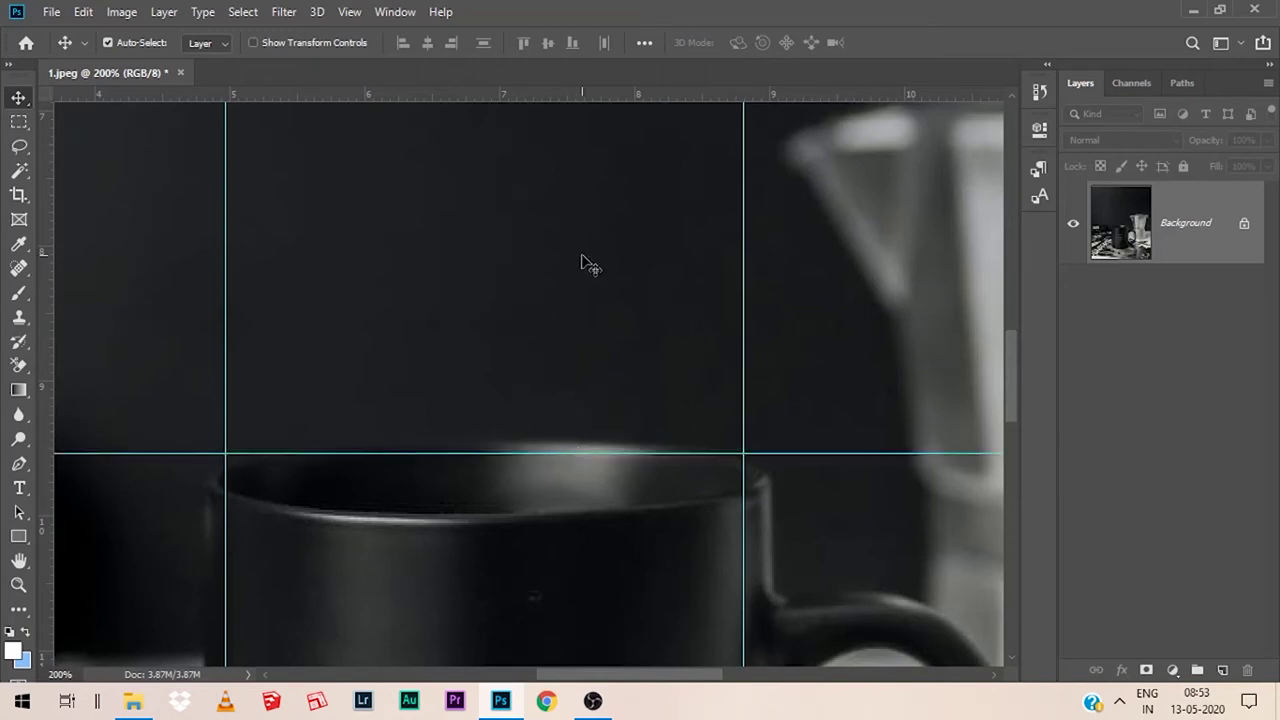
{"action": "mouse_move", "coordinate": [572, 96]}
{"action": "left_mouse_down"}
{"action": "mouse_move", "coordinate": [531, 380]}
{"action": "mouse_move", "coordinate": [533, 499]}
{"action": "left_mouse_up"}
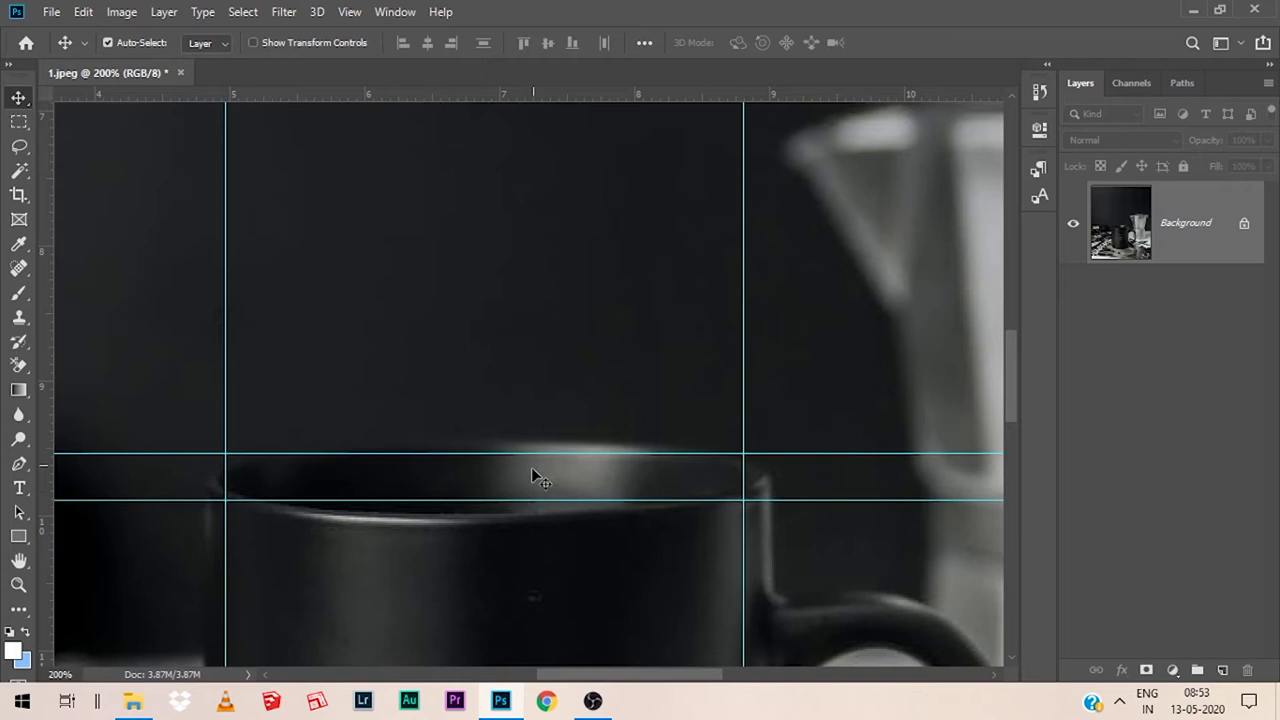
{"action": "left_click_drag", "start_coordinate": [528, 500], "coordinate": [548, 510]}
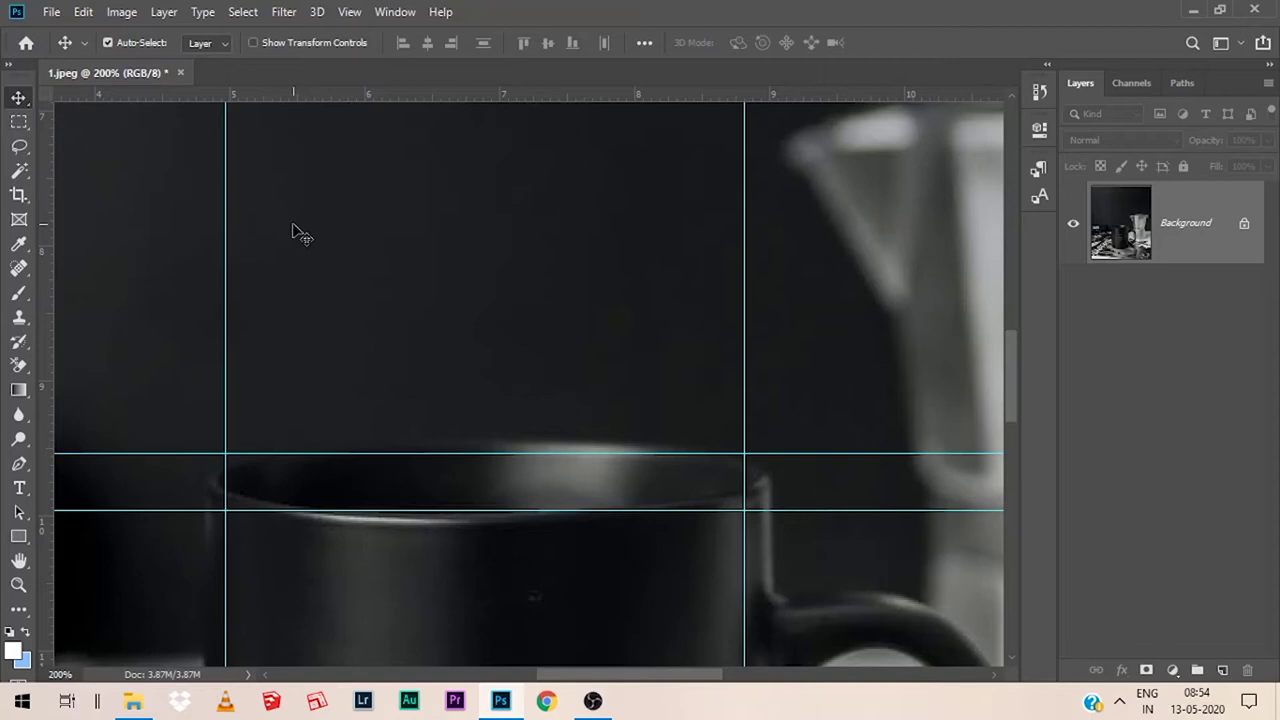
Step: Place the smoke 'video' file from the Video folder onto the mug canvas as a new layer
{"action": "left_click", "coordinate": [52, 12]}
{"action": "mouse_move", "coordinate": [72, 467]}
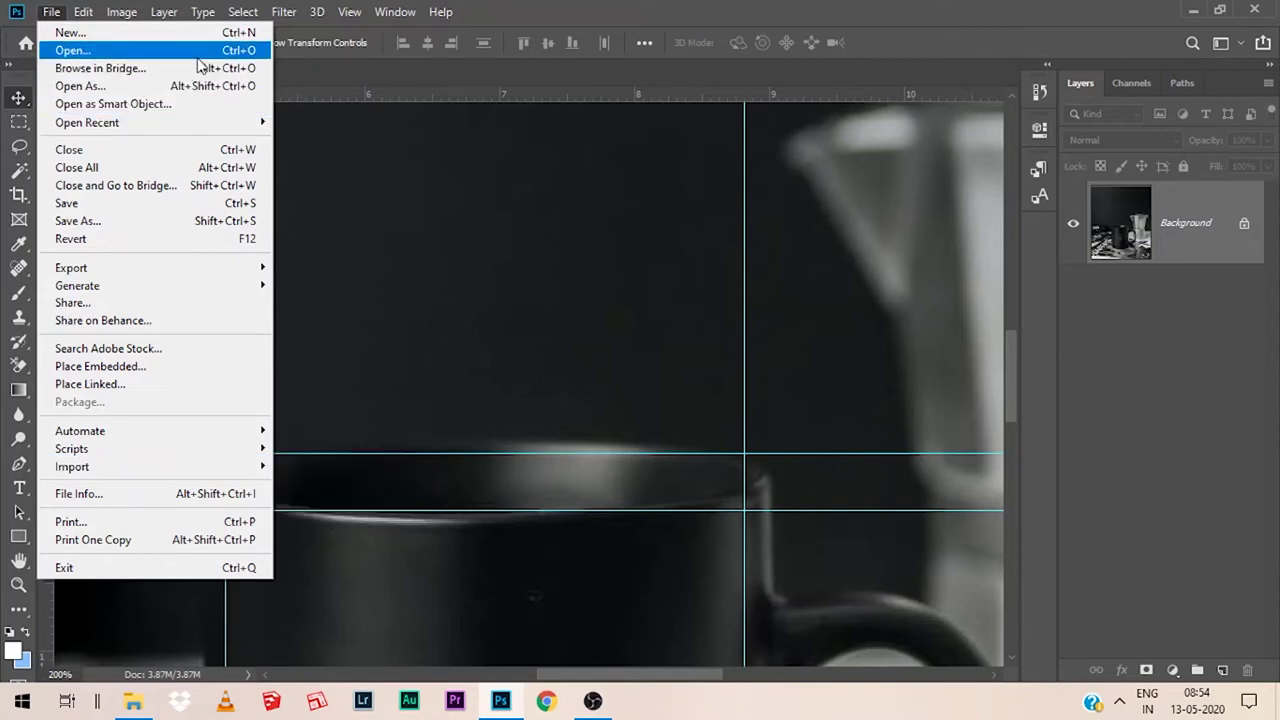
{"action": "left_click", "coordinate": [518, 20]}
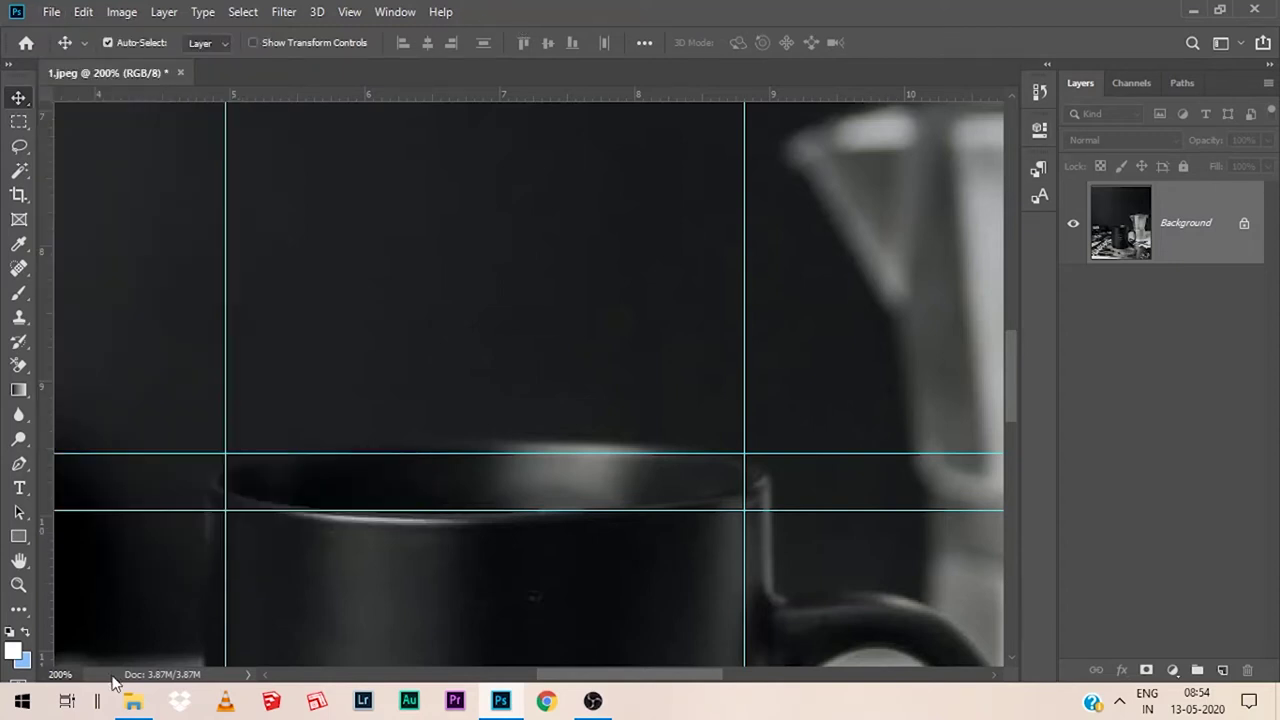
{"action": "left_click", "coordinate": [133, 700]}
{"action": "left_click", "coordinate": [290, 205]}
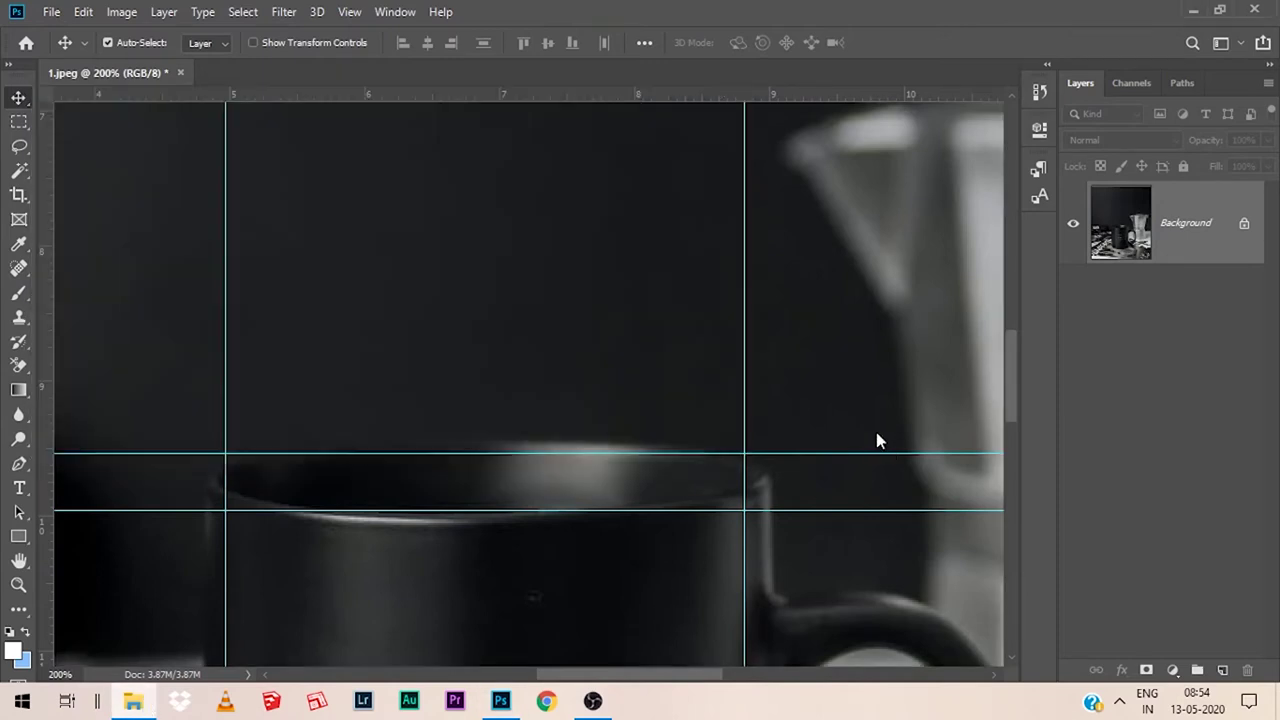
{"action": "left_click", "coordinate": [876, 432]}
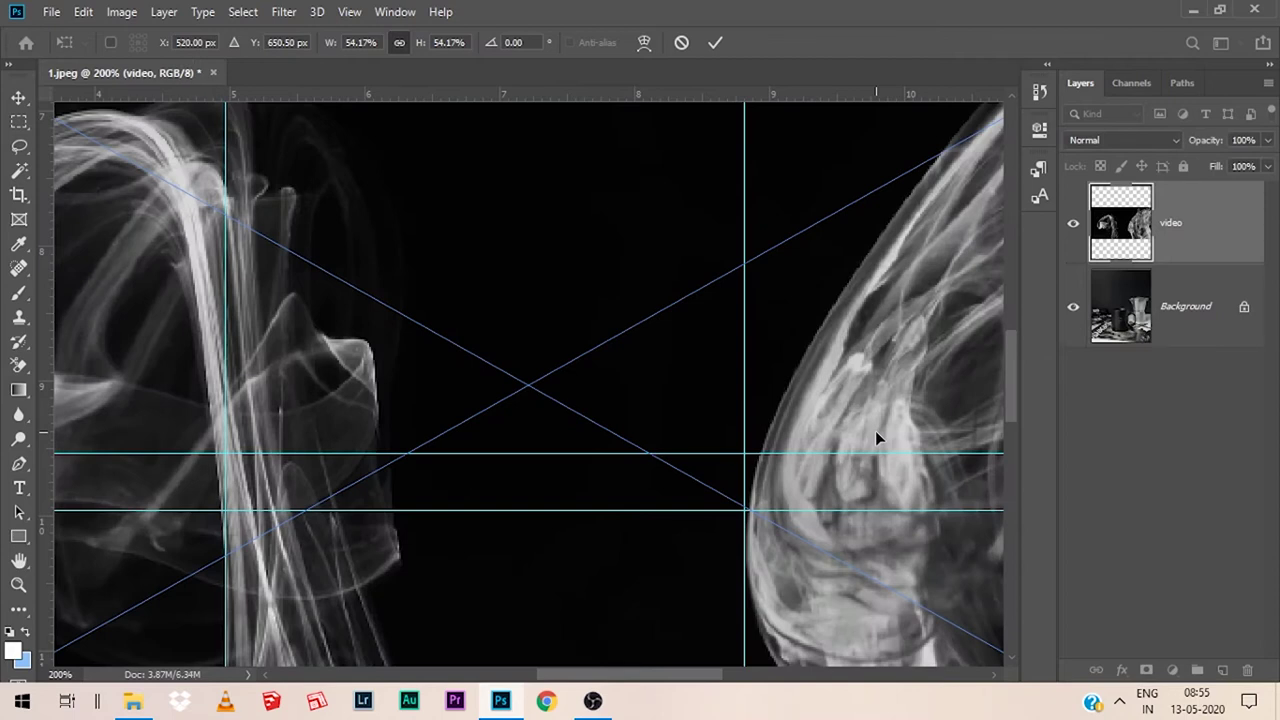
Step: Move the smoke video layer up so its bottom edge rests on the rim guide, and commit
{"action": "key", "text": "ctrl+0"}
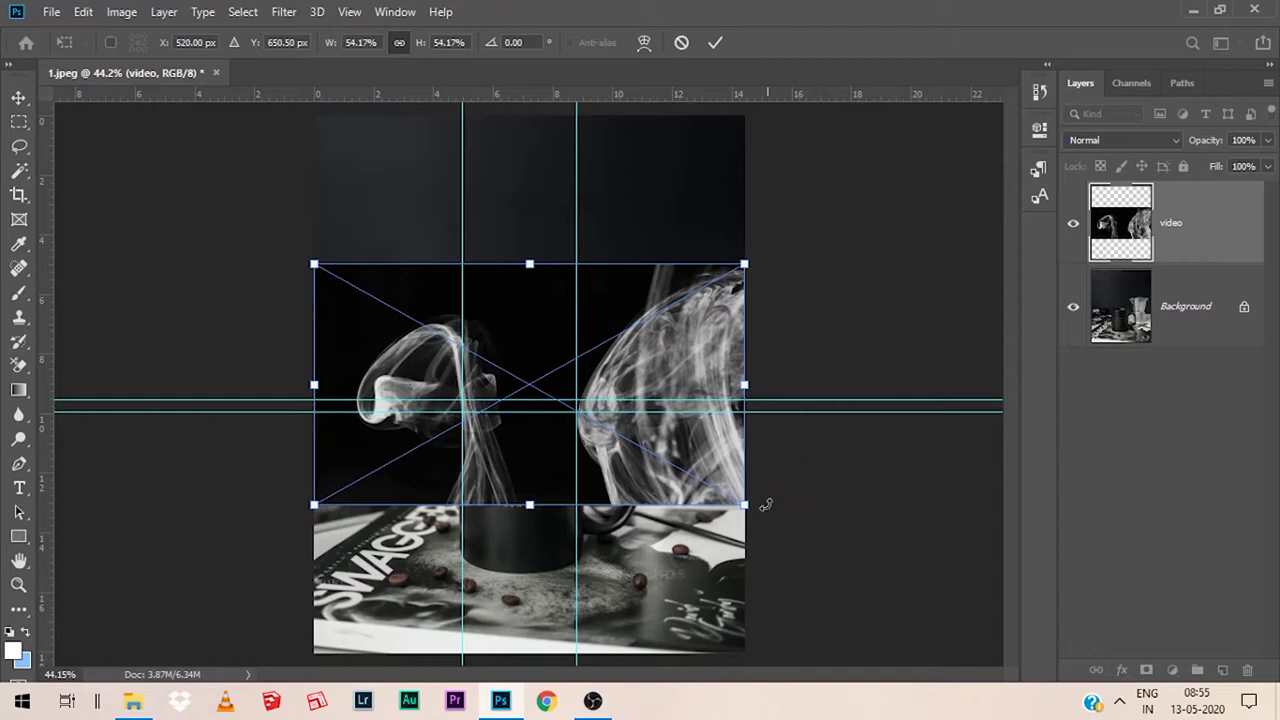
{"action": "left_click_drag", "start_coordinate": [658, 443], "coordinate": [697, 349]}
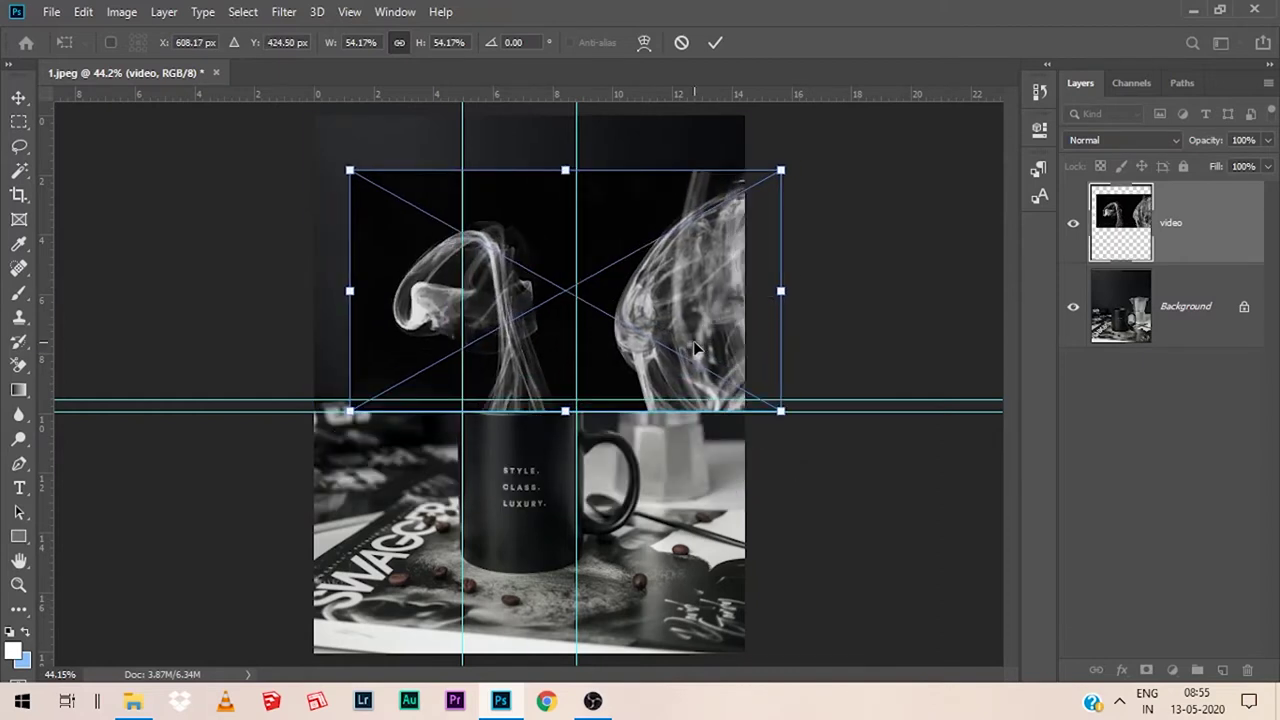
{"action": "key", "text": "ctrl+1"}
{"action": "key", "text": "Return"}
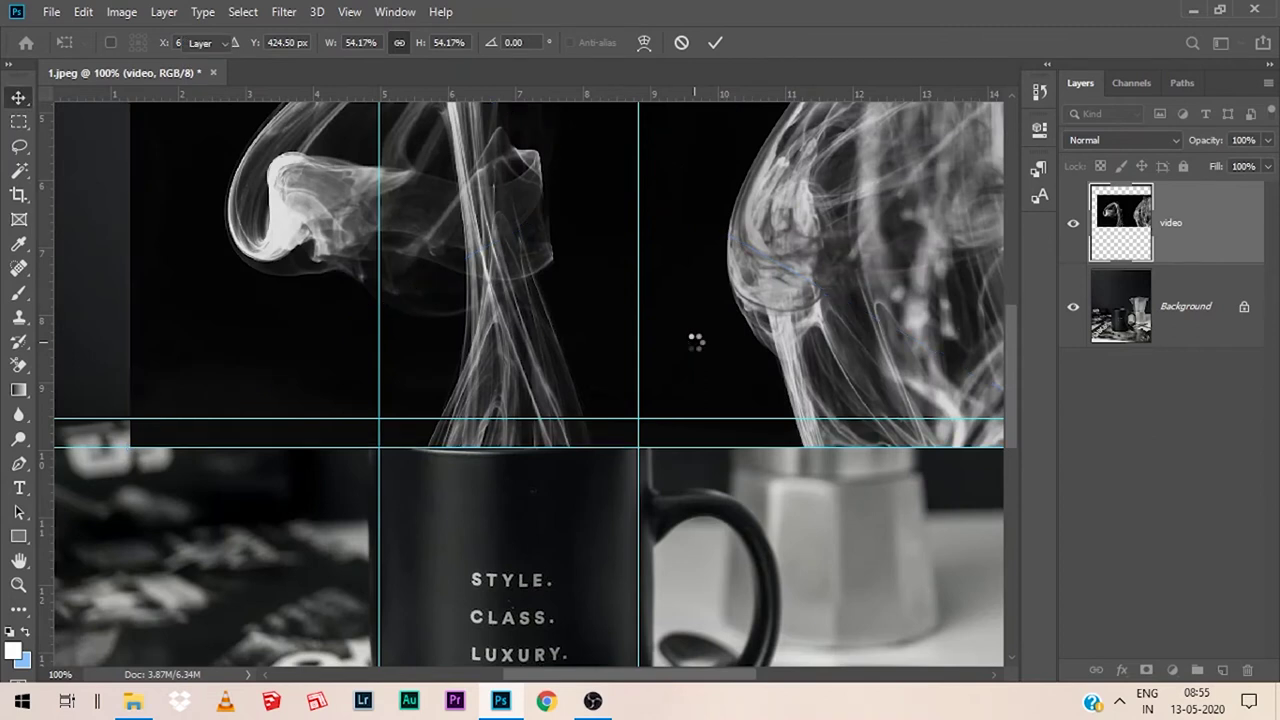
{"action": "left_click", "coordinate": [400, 12]}
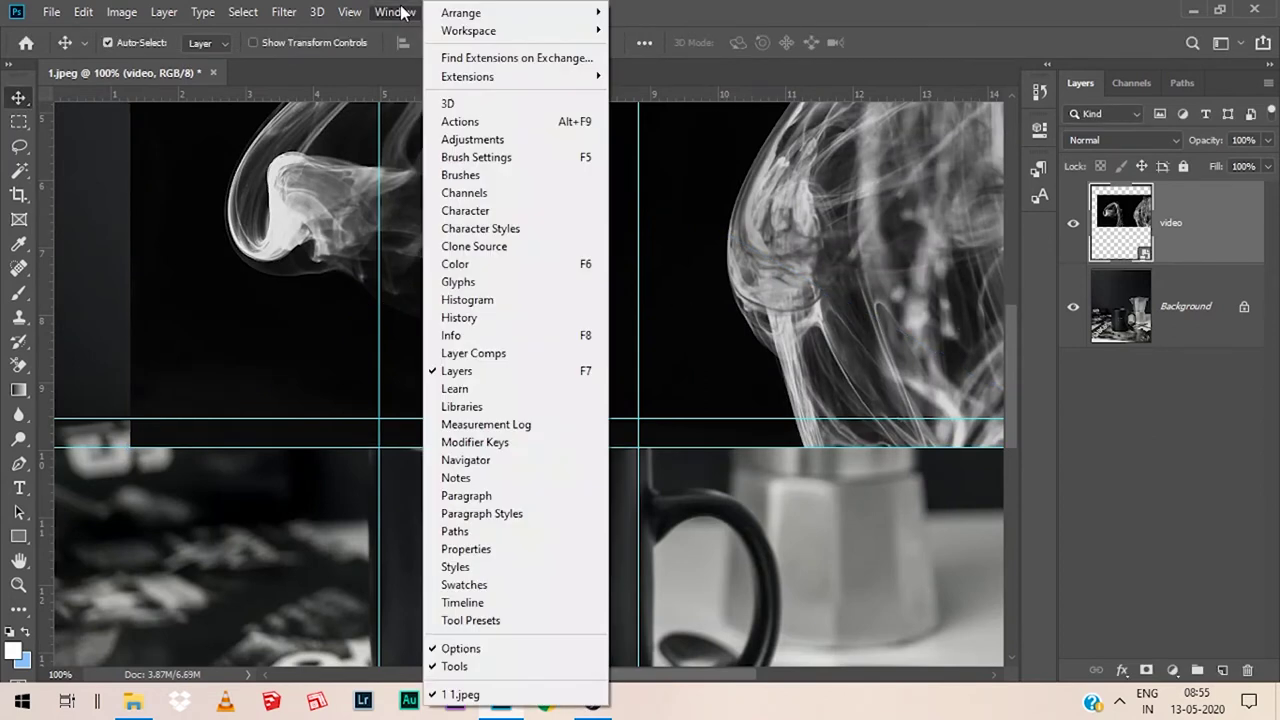
Step: Show the Timeline panel and create a video timeline with the 30 fps 'video' clip track
{"action": "left_click", "coordinate": [490, 603]}
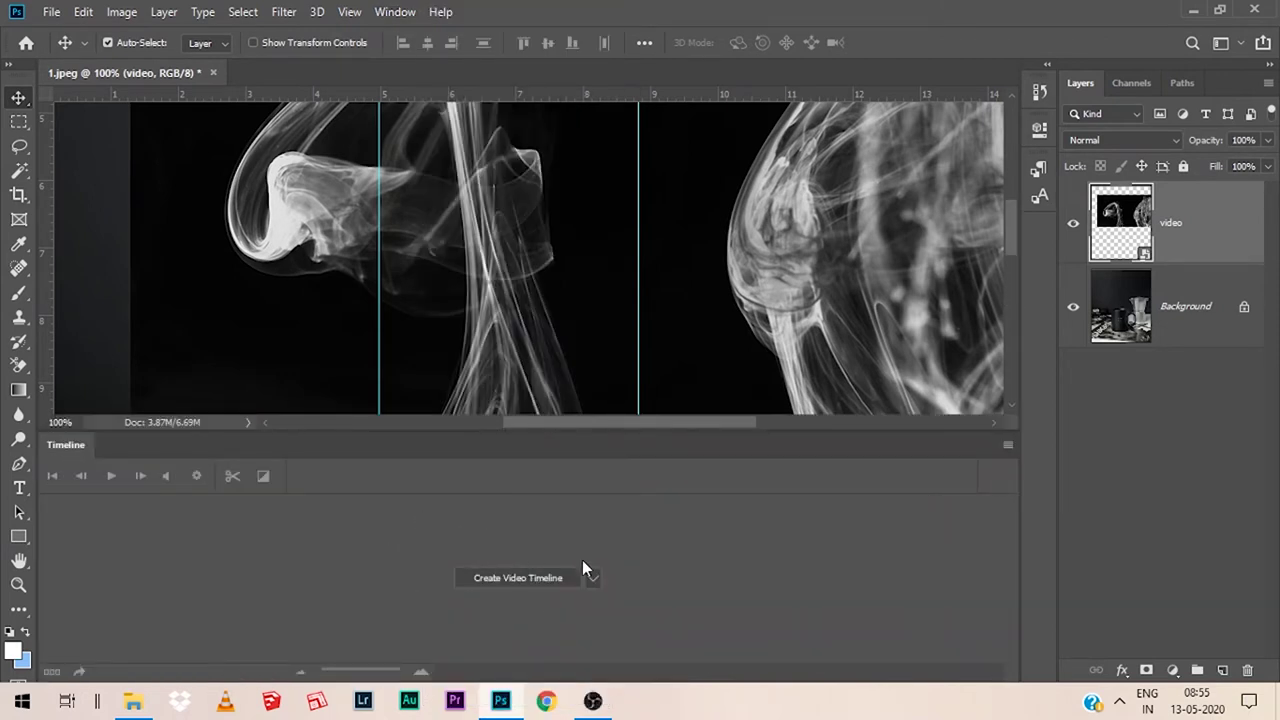
{"action": "left_click", "coordinate": [533, 578]}
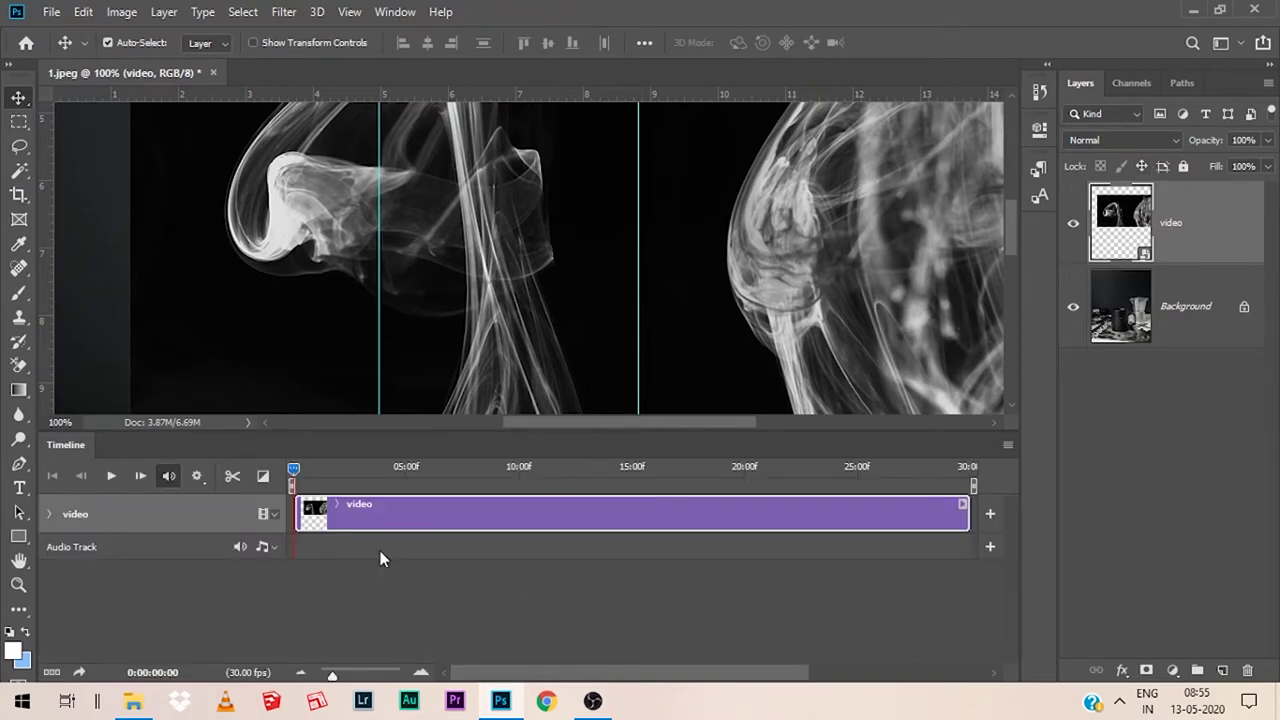
{"action": "scroll", "coordinate": [734, 273], "scroll_direction": "down", "scroll_amount": 3}
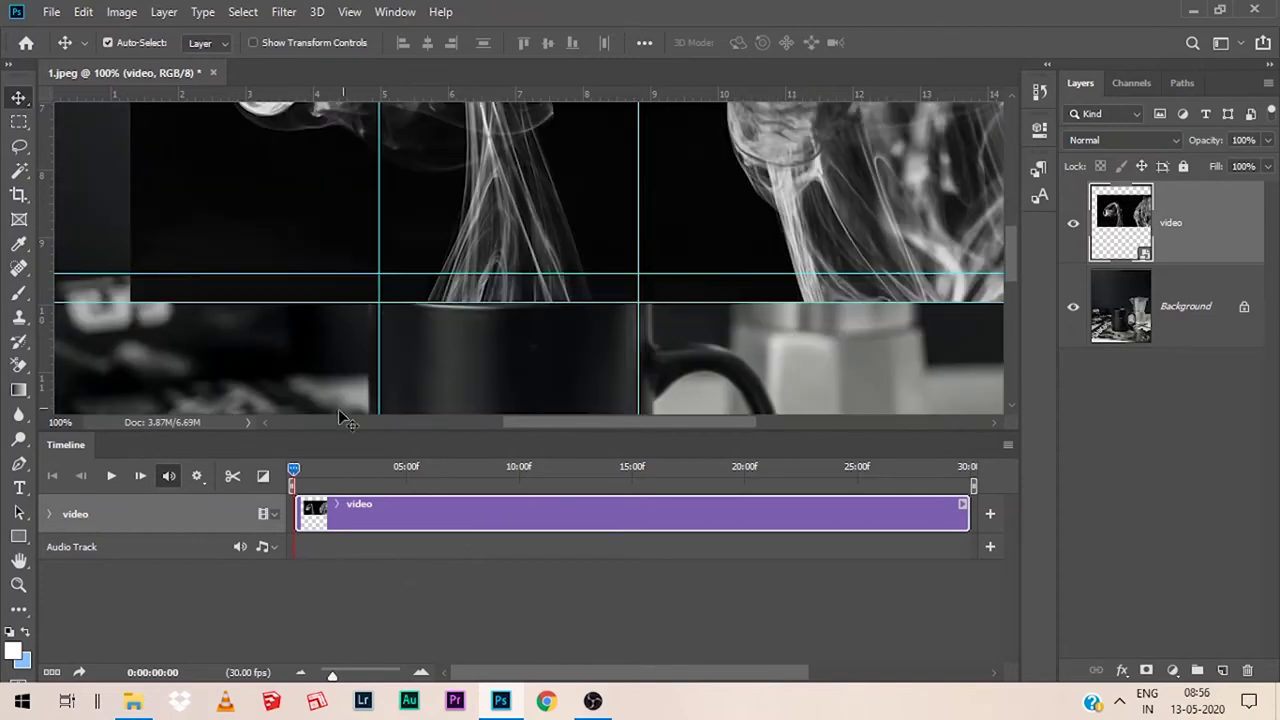
{"action": "left_click", "coordinate": [197, 476]}
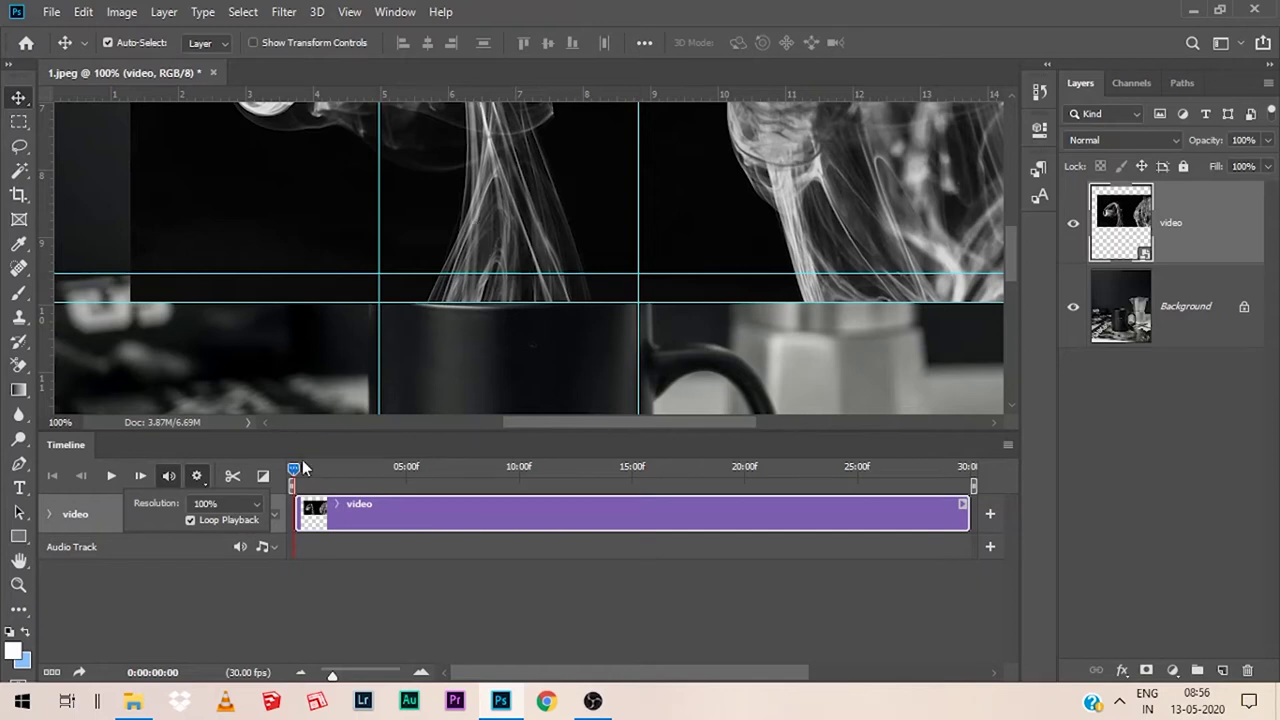
Step: Set timeline playback resolution to 25% and briefly preview the smoke, returning to the start
{"action": "left_click", "coordinate": [255, 505]}
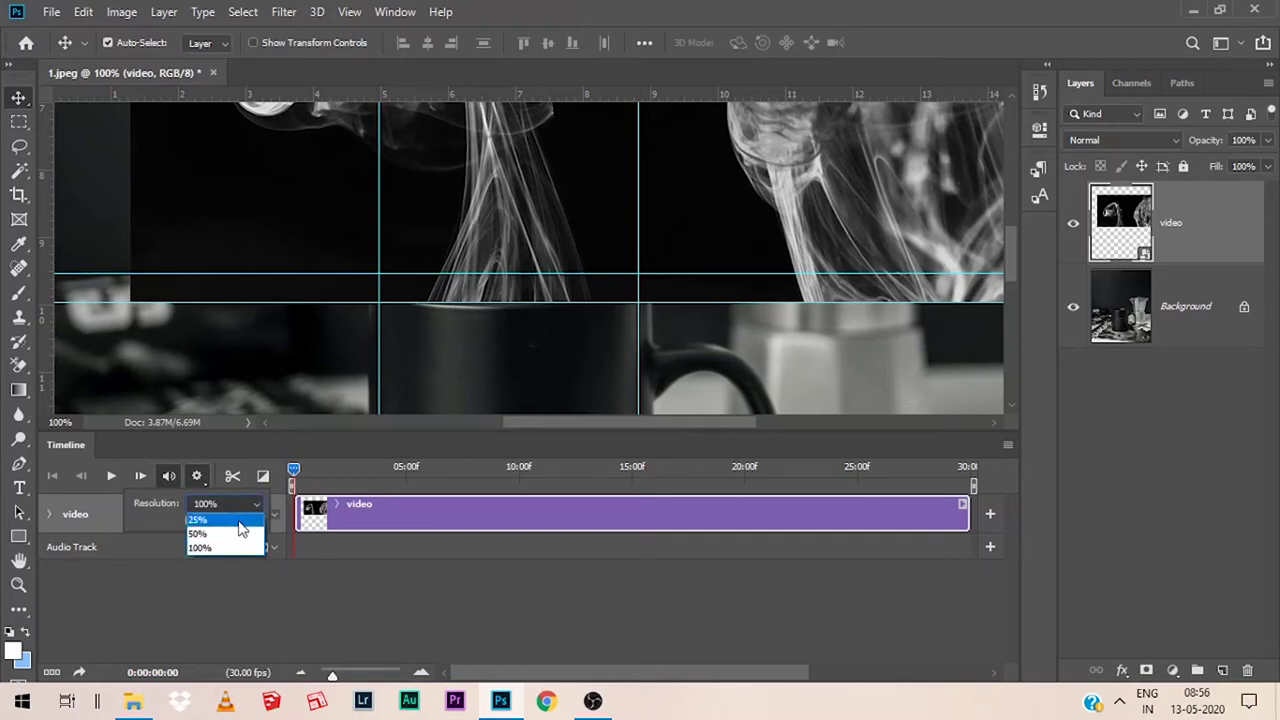
{"action": "left_click", "coordinate": [245, 520]}
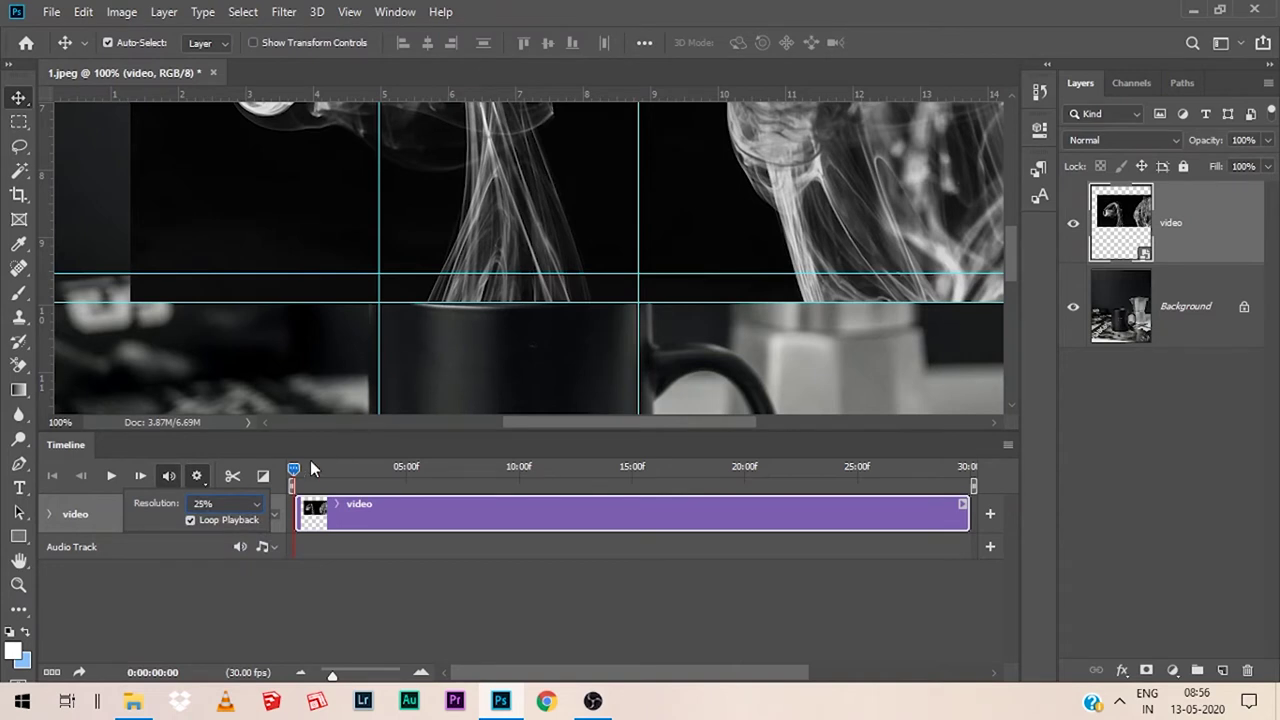
{"action": "key", "text": "space"}
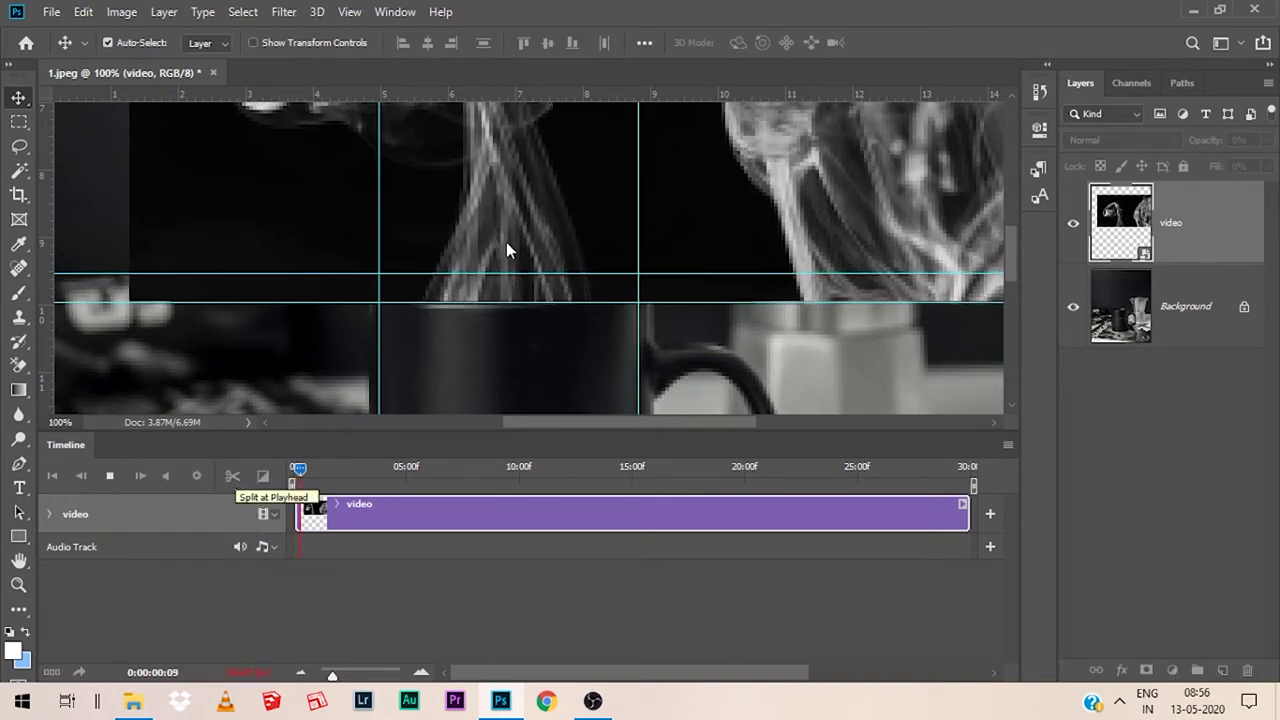
{"action": "key", "text": "space"}
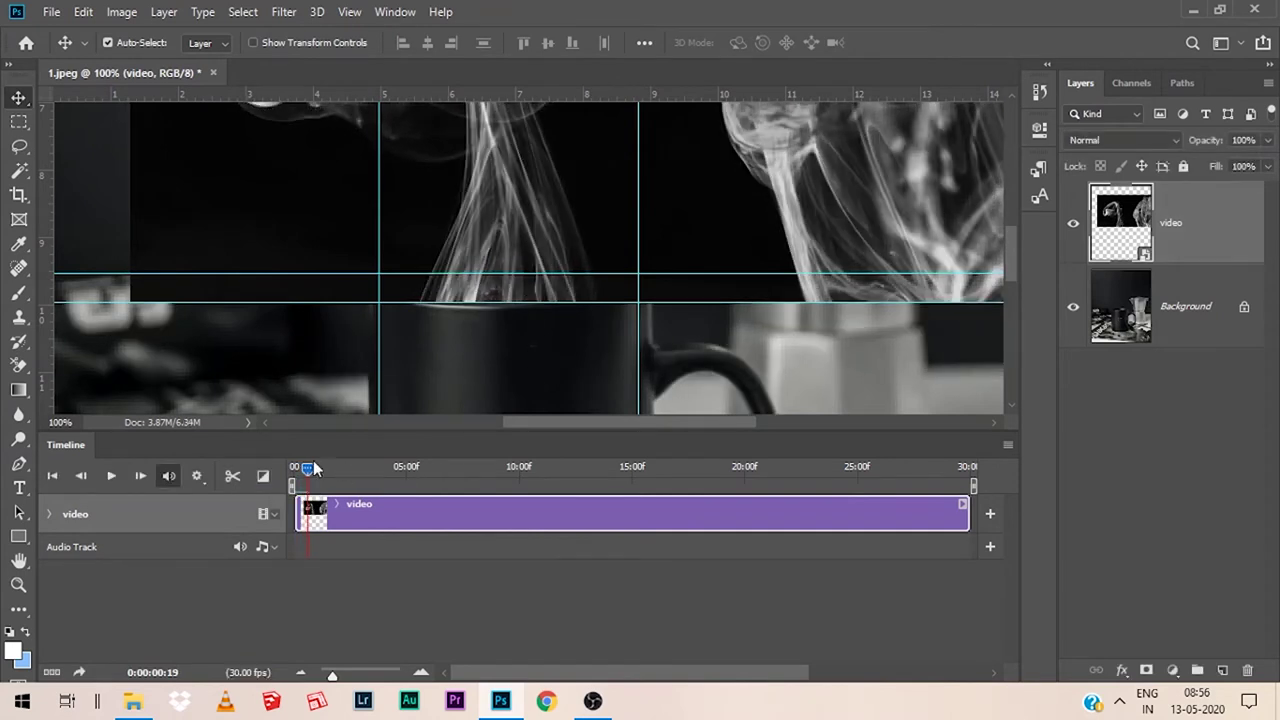
{"action": "left_click_drag", "start_coordinate": [308, 468], "coordinate": [293, 468]}
Step: Confirm the 25% playback resolution, then preview the smoke rising past 6 seconds
{"action": "left_click", "coordinate": [197, 476]}
{"action": "left_click", "coordinate": [205, 504]}
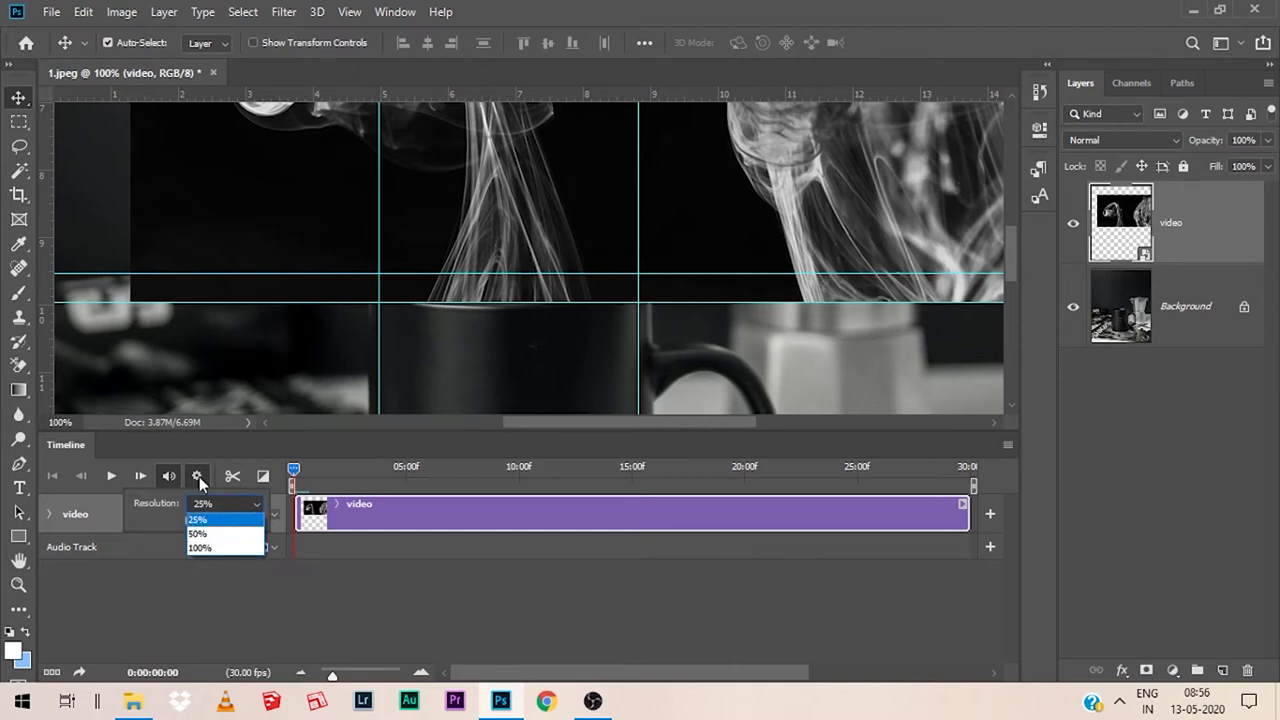
{"action": "left_click", "coordinate": [206, 520]}
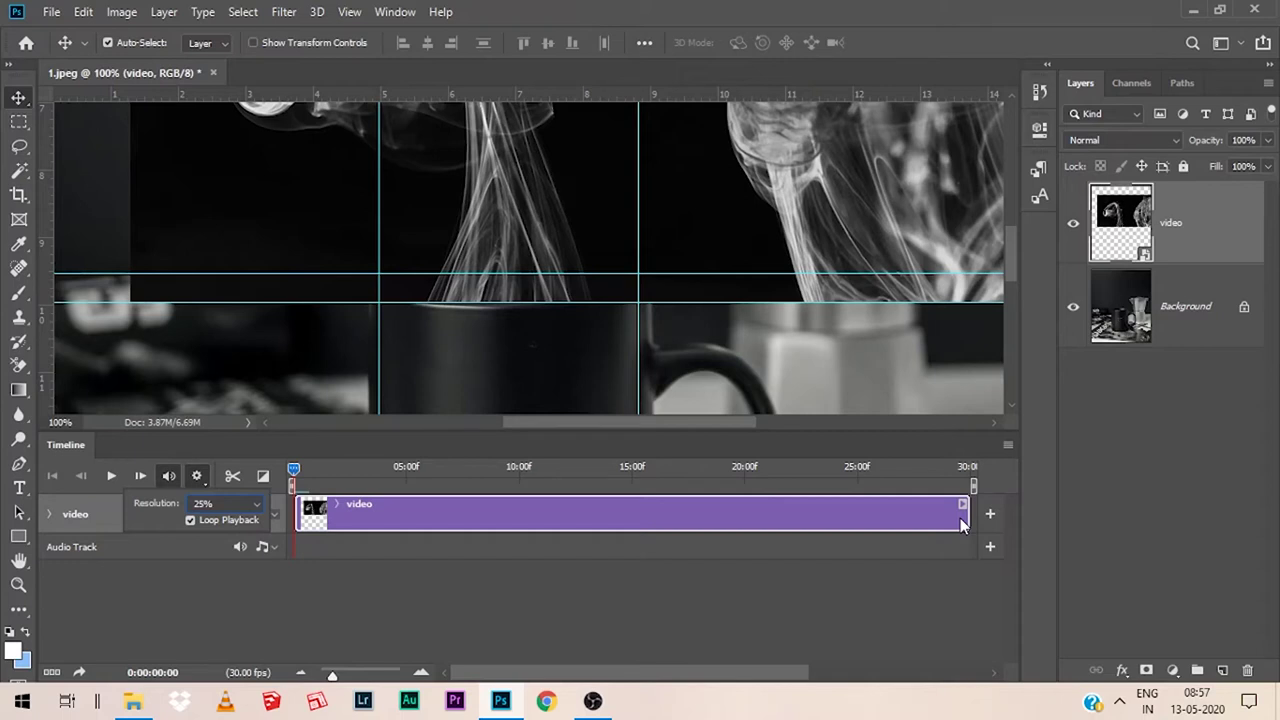
{"action": "left_click", "coordinate": [197, 477]}
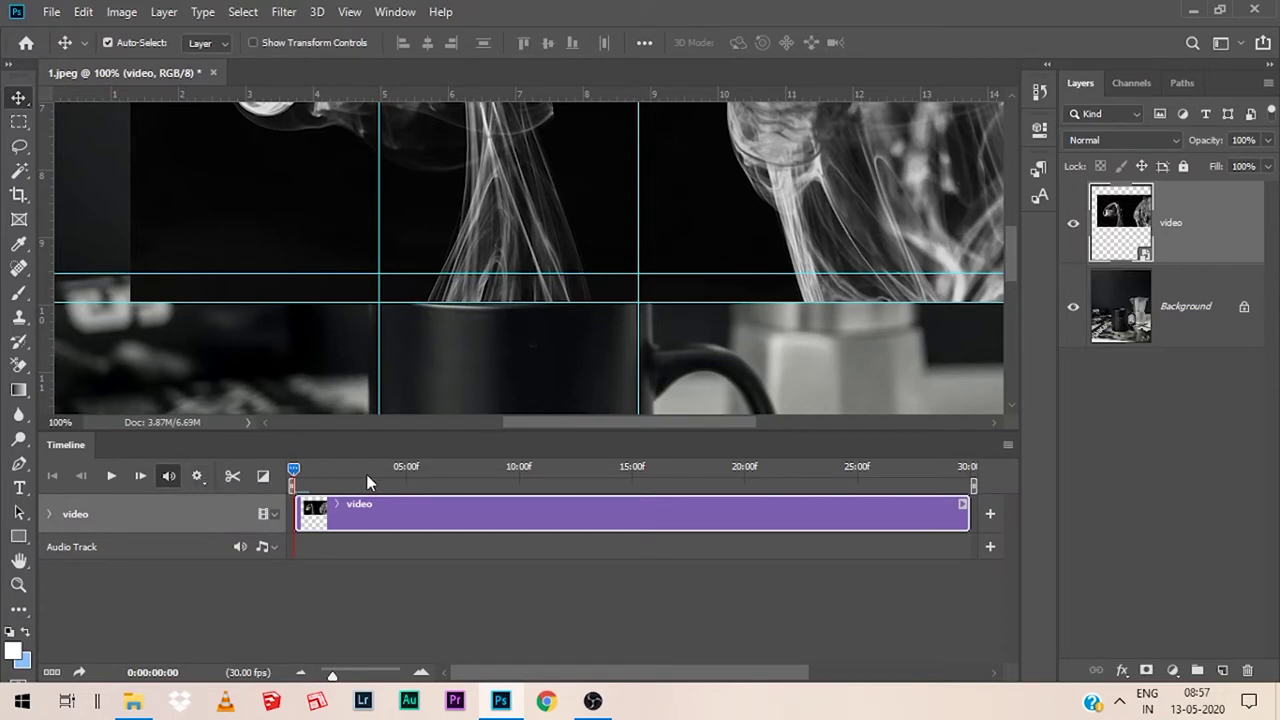
{"action": "key", "text": "space"}
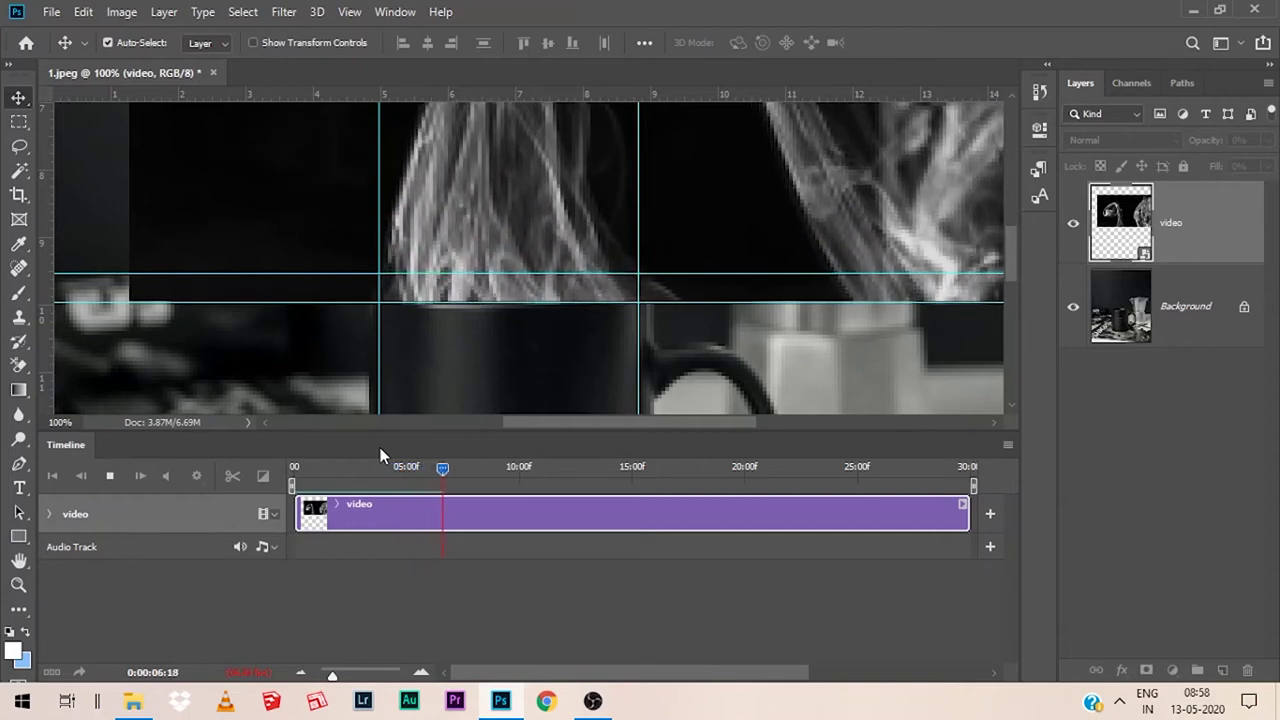
{"action": "key", "text": "space"}
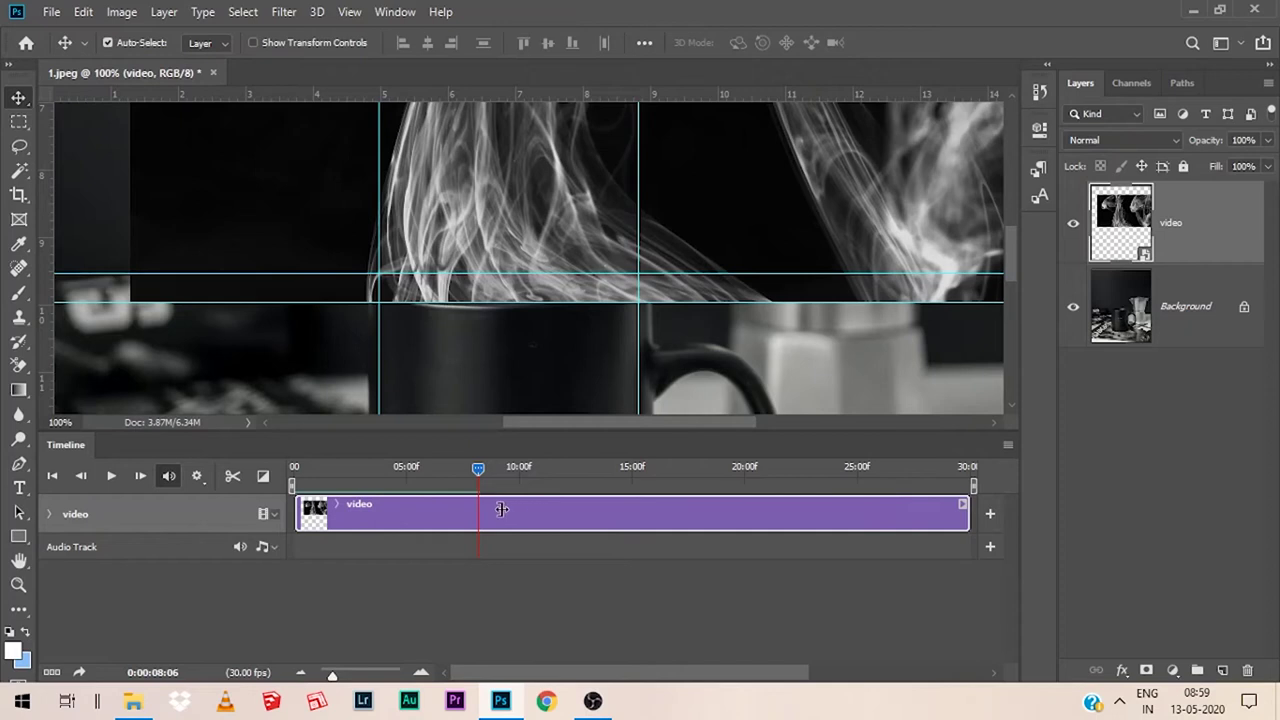
Step: Try trimming the smoke clip's end to 8:06, then restore its full length
{"action": "left_click_drag", "start_coordinate": [501, 509], "coordinate": [481, 509]}
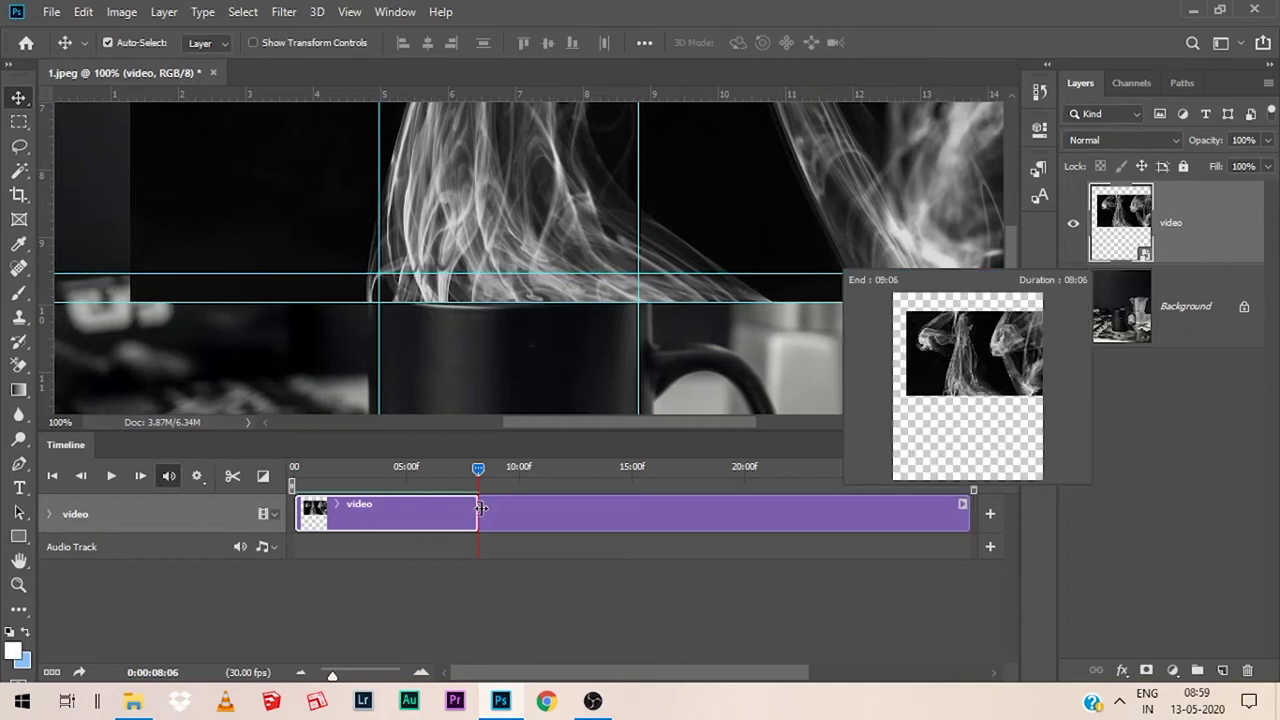
{"action": "left_click_drag", "start_coordinate": [481, 509], "coordinate": [683, 517]}
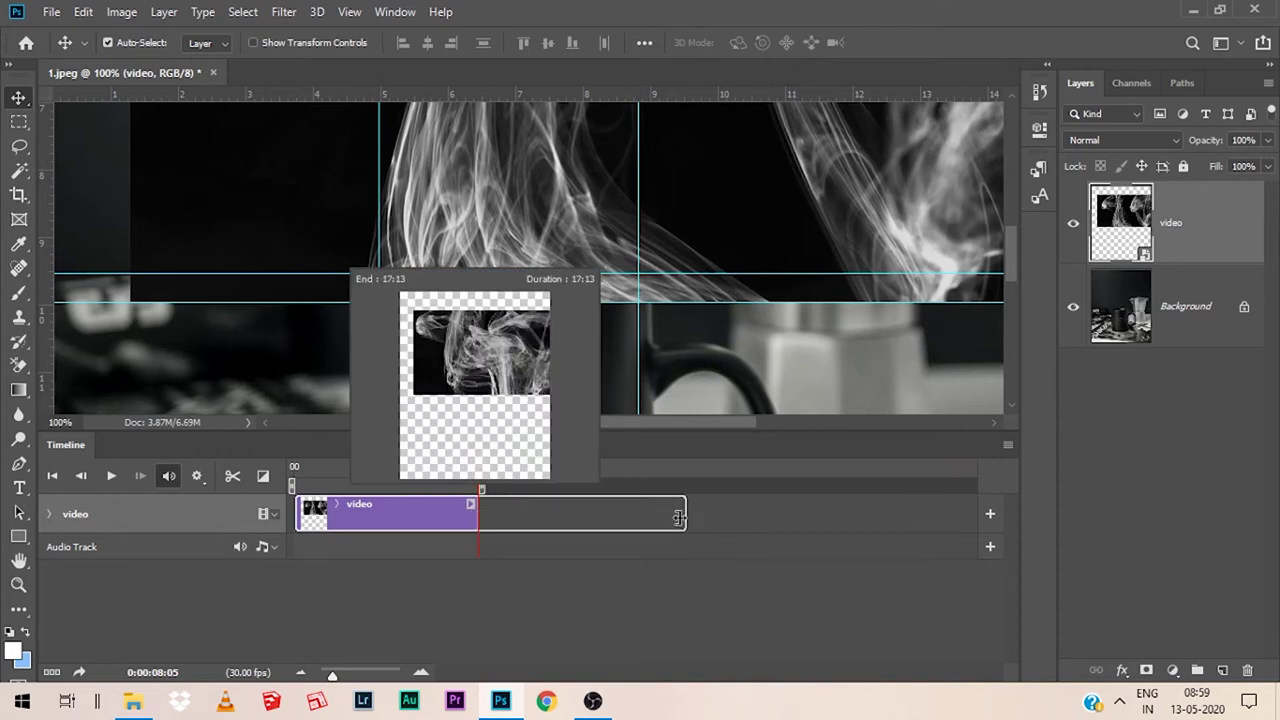
{"action": "left_click_drag", "start_coordinate": [683, 517], "coordinate": [483, 512]}
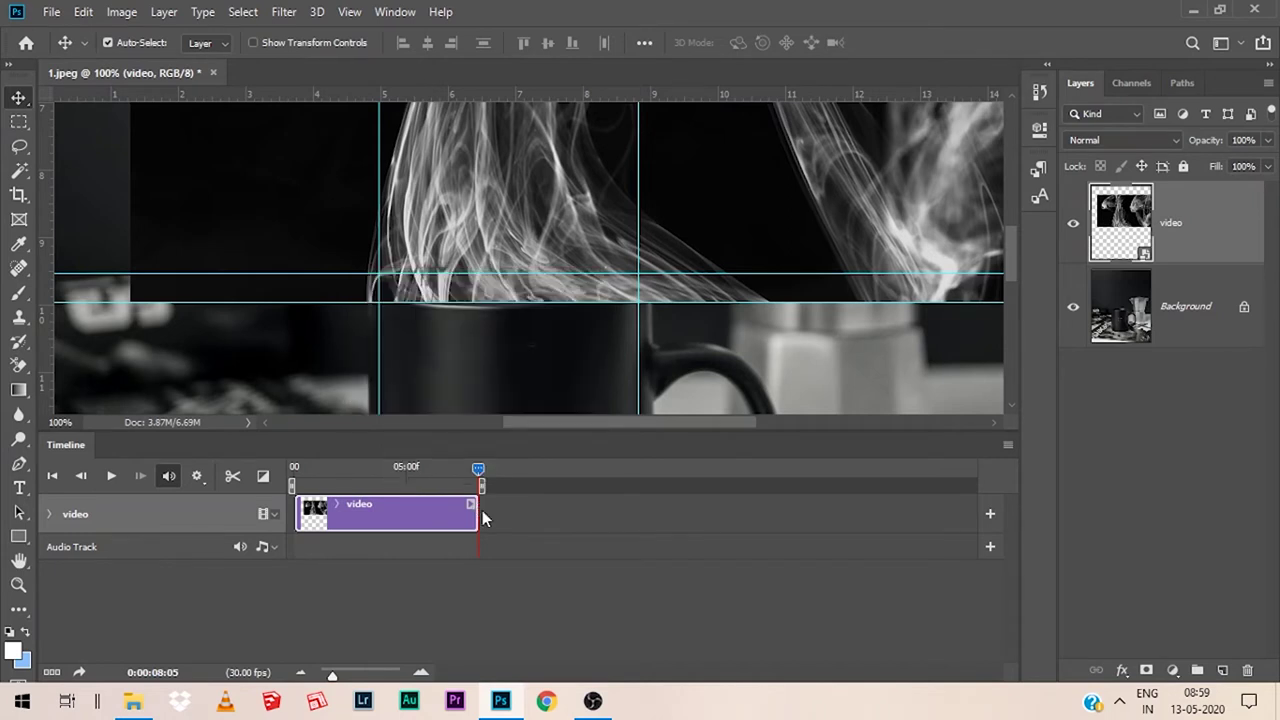
Step: Trim the clip's start so it begins around 02:03, viewing the smoke near two seconds
{"action": "left_click", "coordinate": [293, 468]}
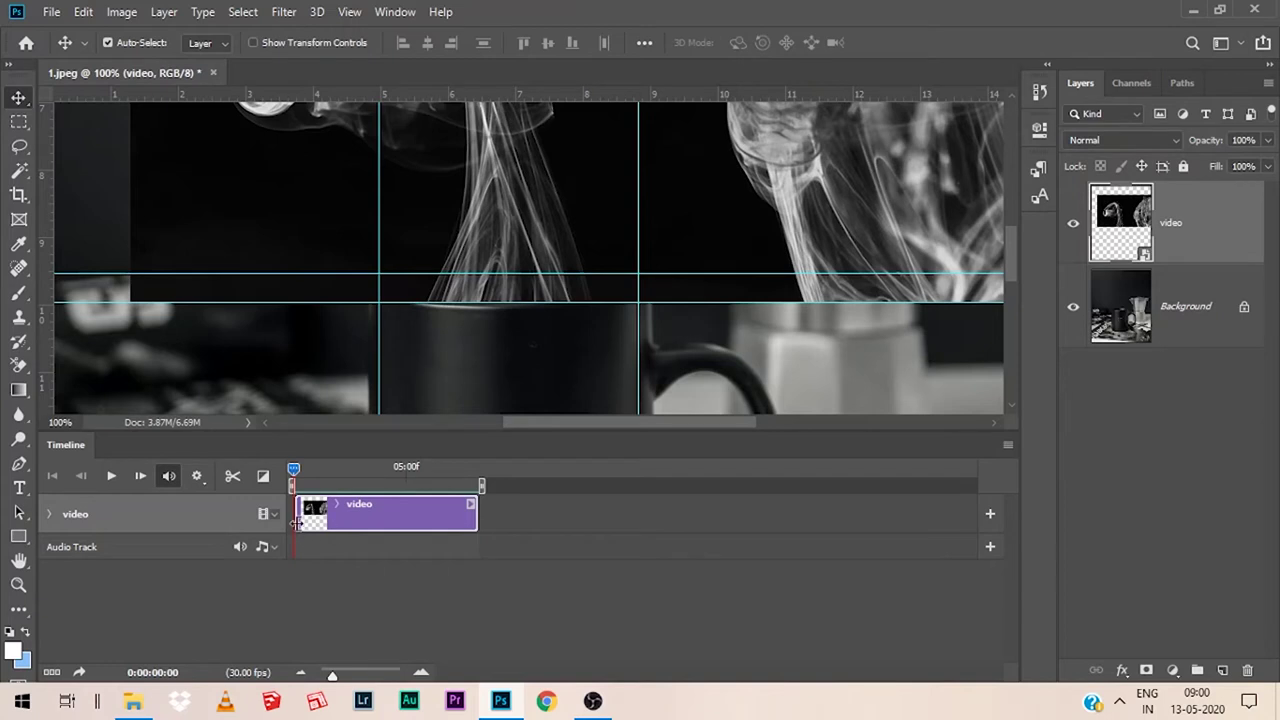
{"action": "left_click_drag", "start_coordinate": [294, 513], "coordinate": [338, 517]}
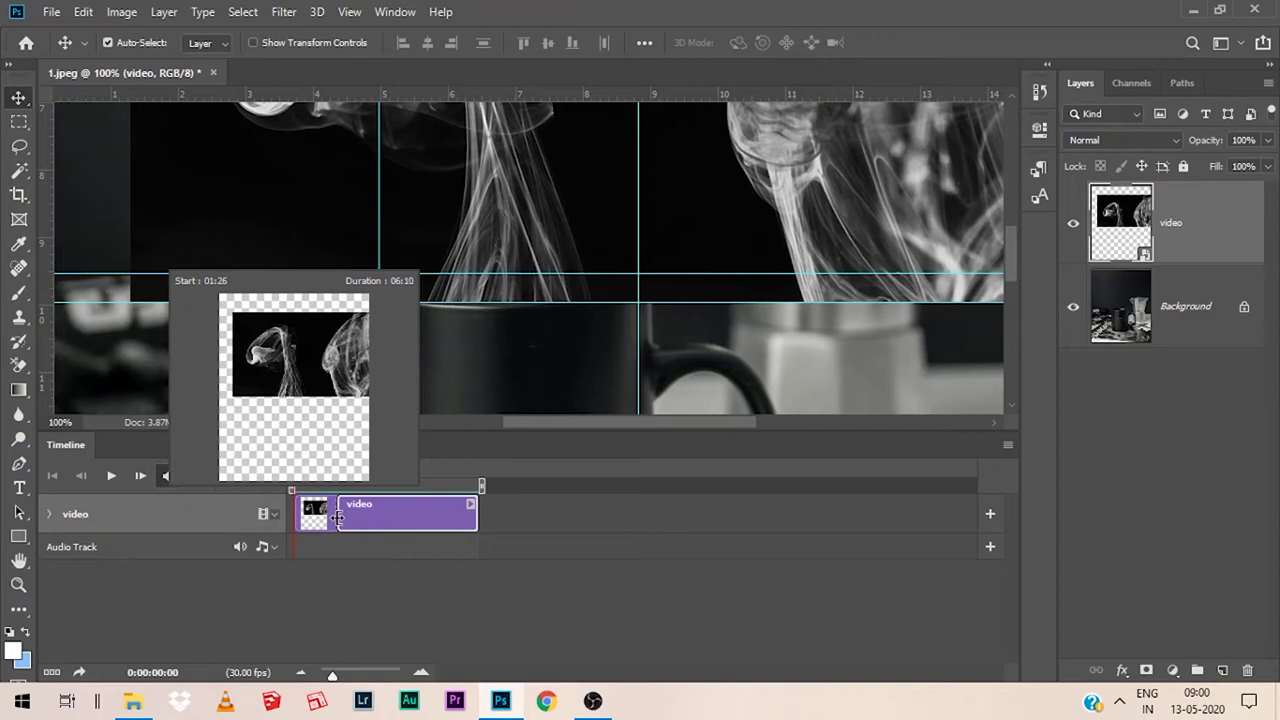
{"action": "left_click_drag", "start_coordinate": [338, 516], "coordinate": [343, 517]}
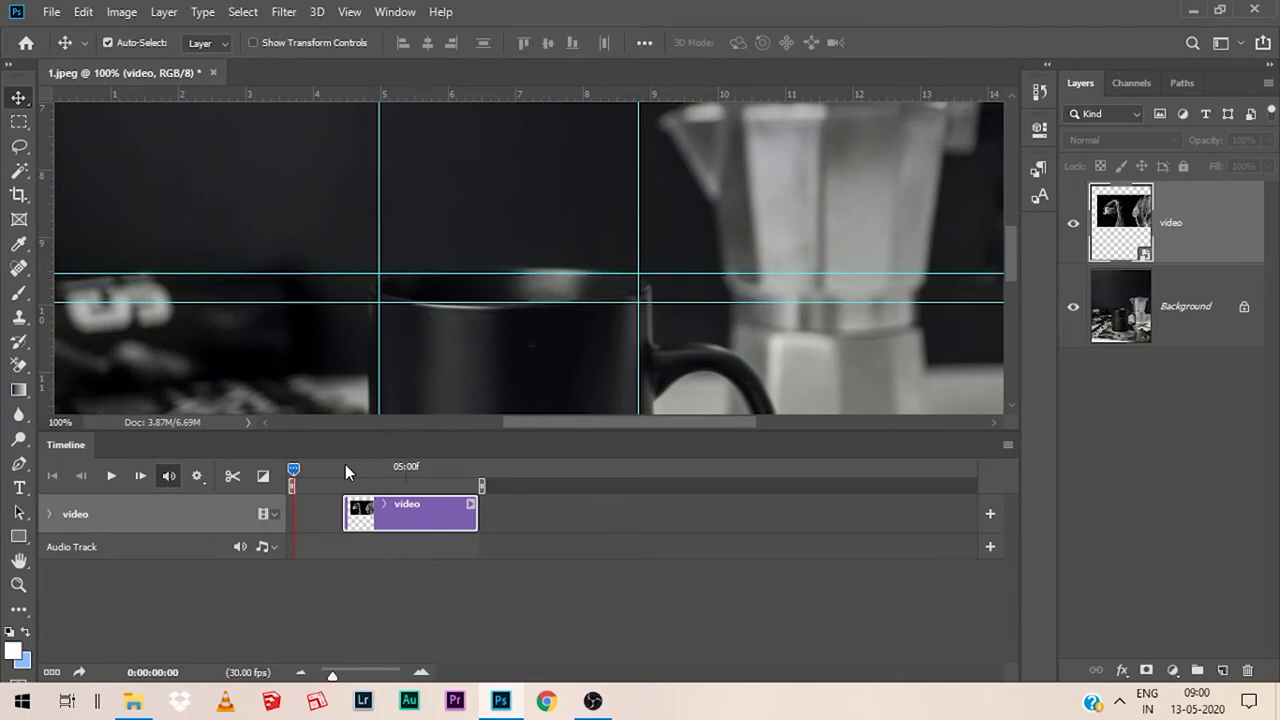
{"action": "left_click", "coordinate": [345, 466]}
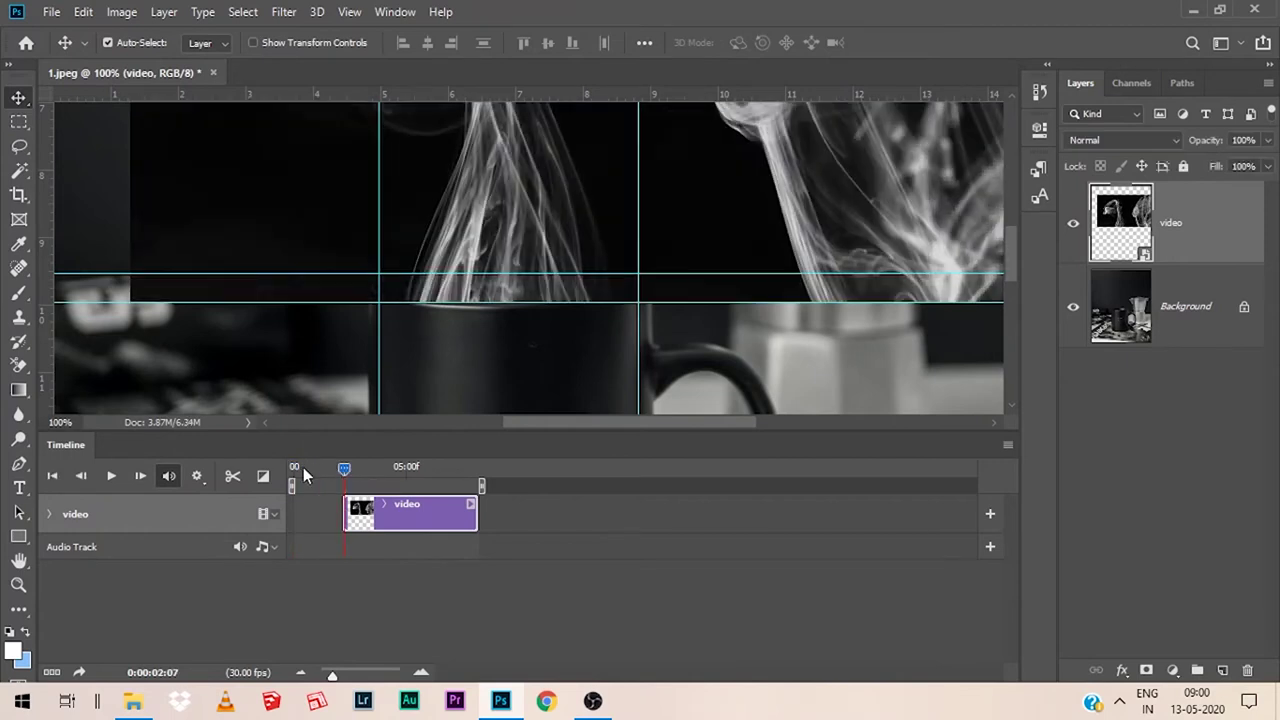
Step: Set the smoke layer's blend mode to Lighten, after trying Screen, and add a white layer mask
{"action": "key", "text": "space"}
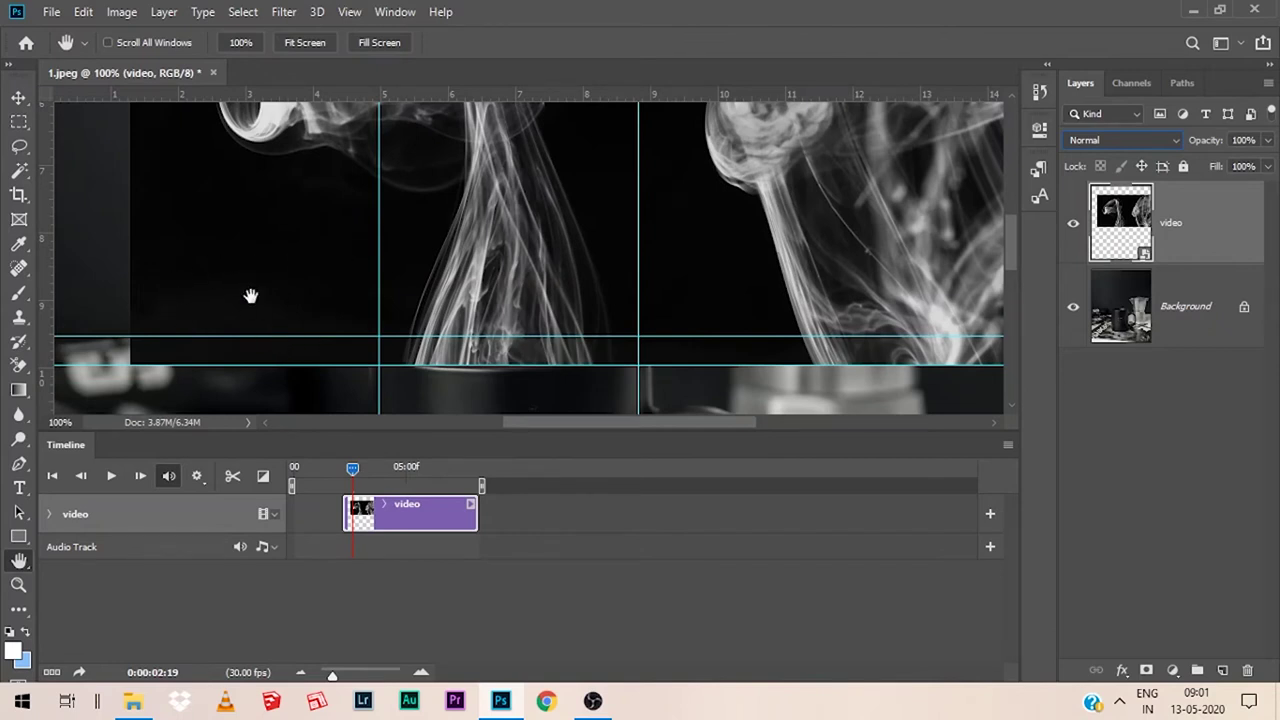
{"action": "left_click", "coordinate": [1139, 137]}
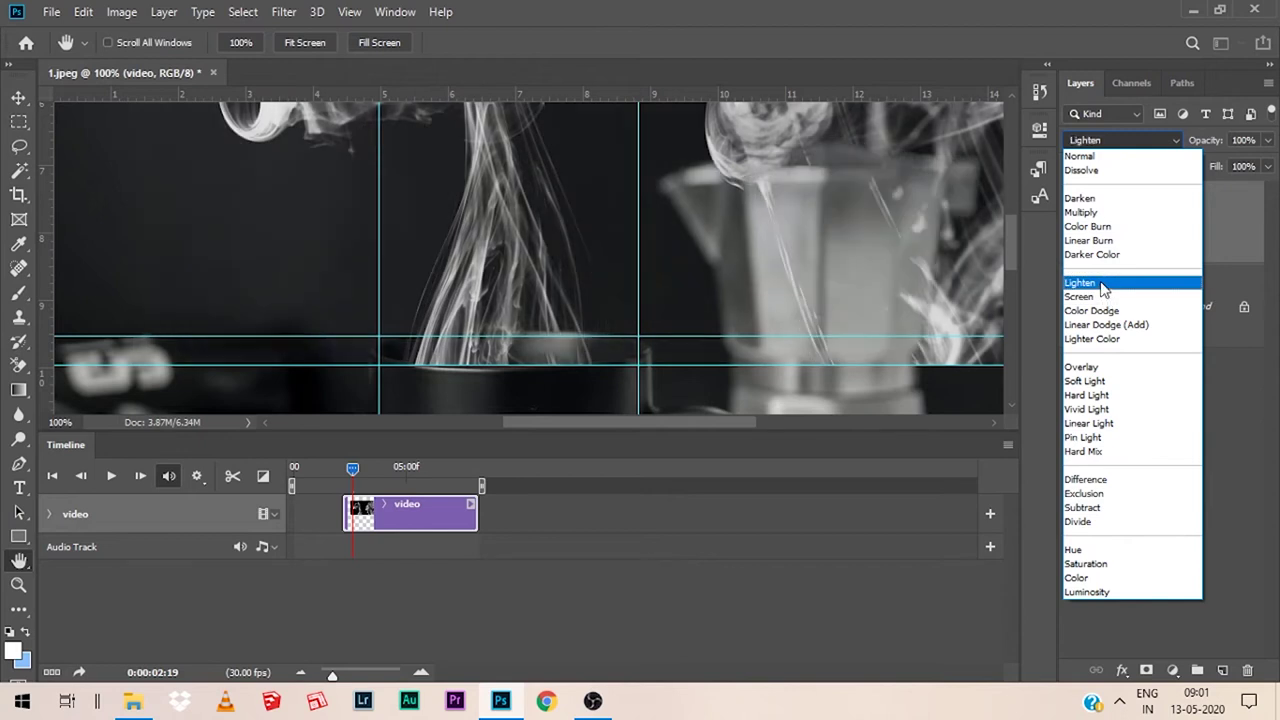
{"action": "left_click", "coordinate": [1103, 287]}
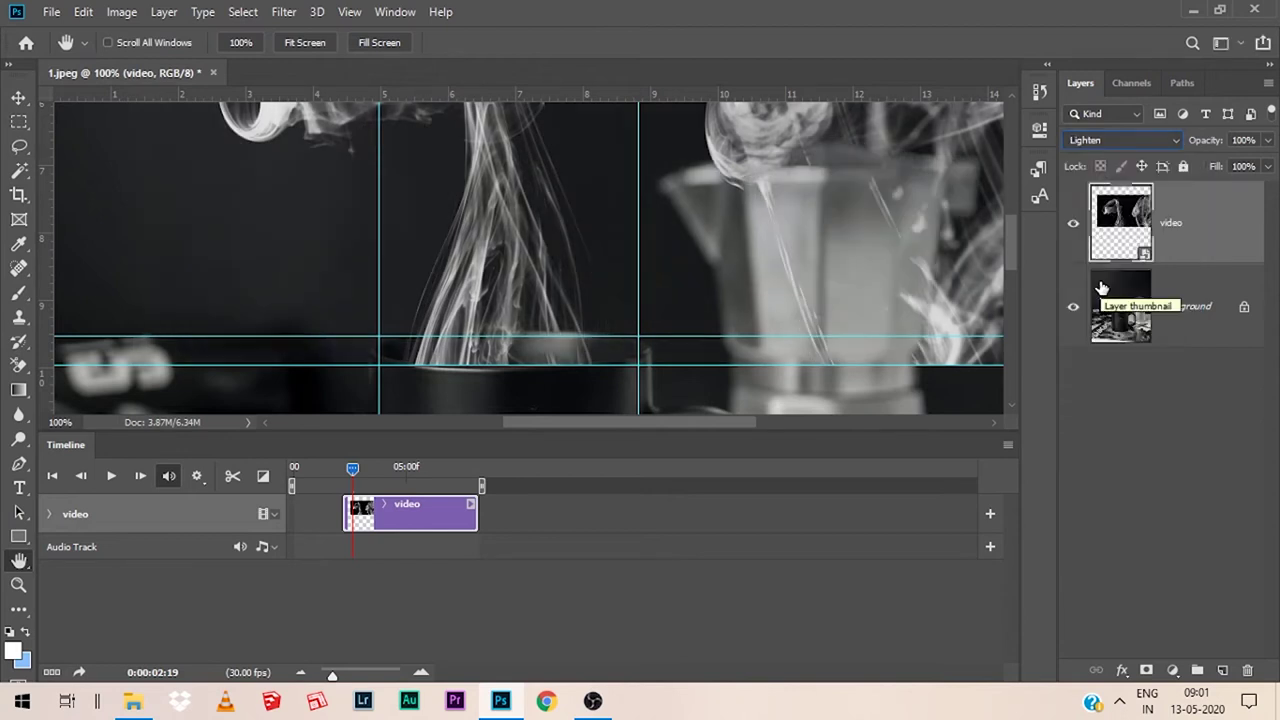
{"action": "left_click", "coordinate": [1096, 147]}
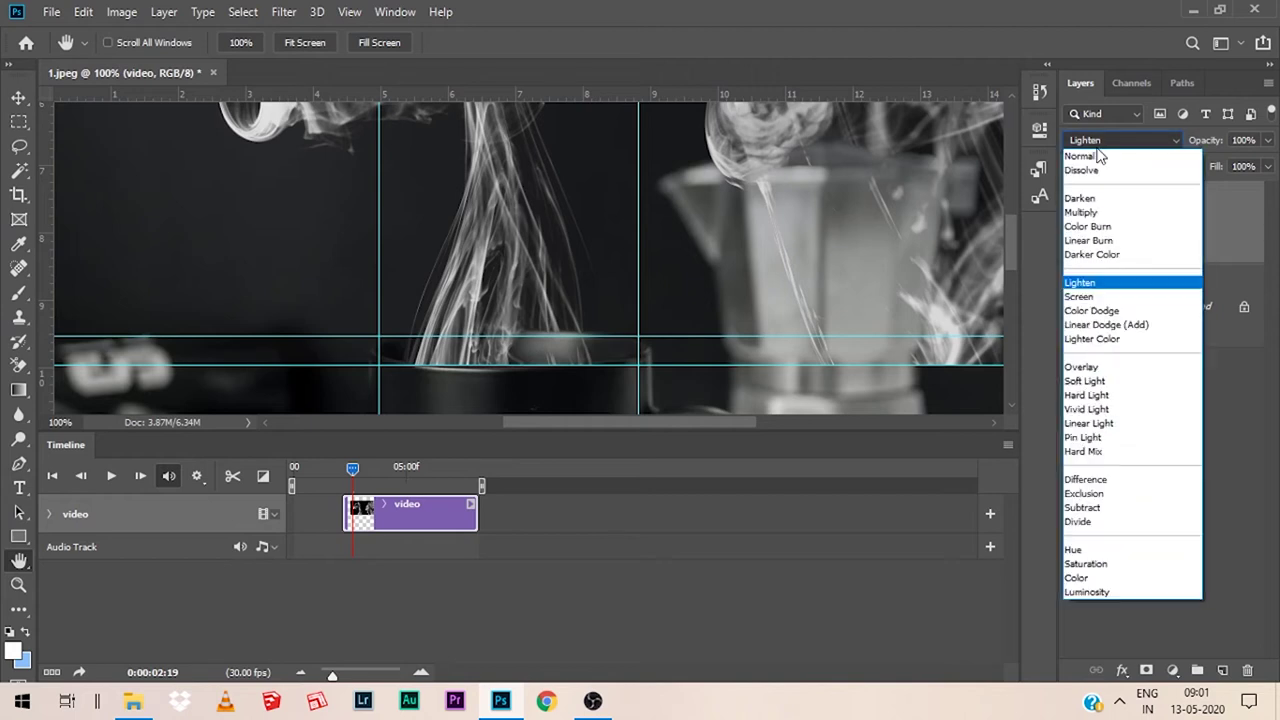
{"action": "left_click", "coordinate": [1080, 297]}
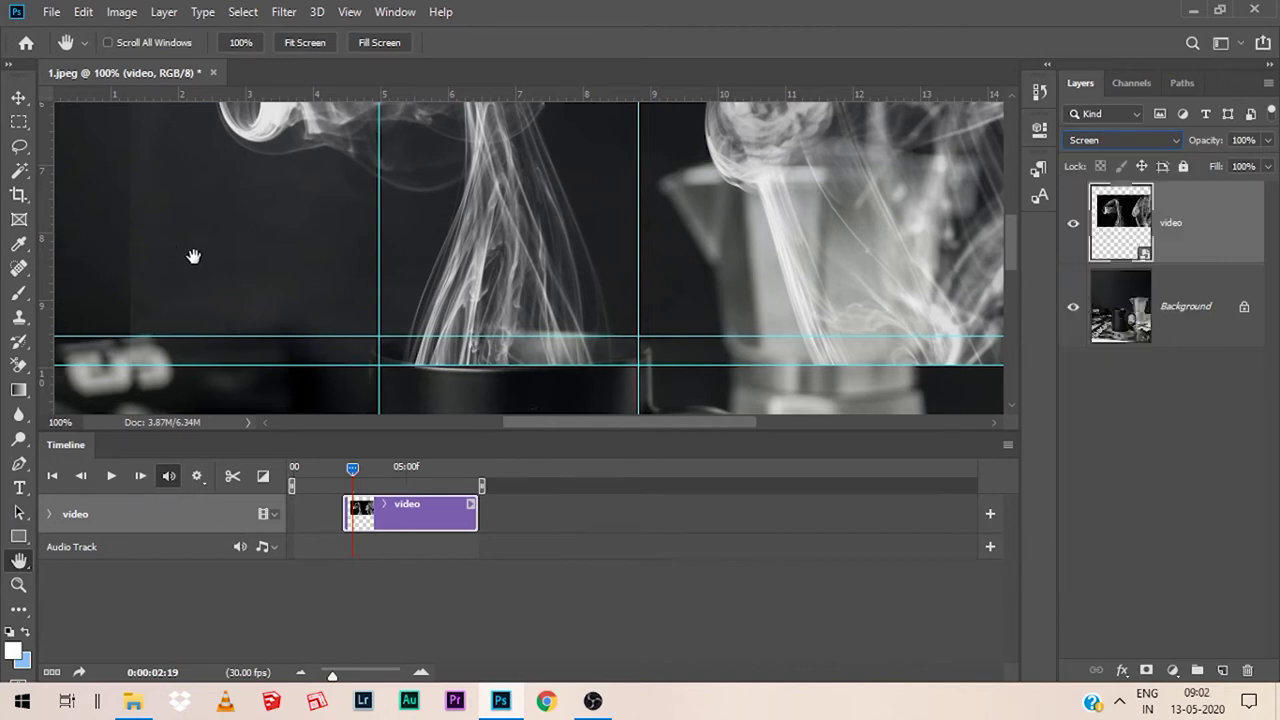
{"action": "left_click", "coordinate": [1122, 140]}
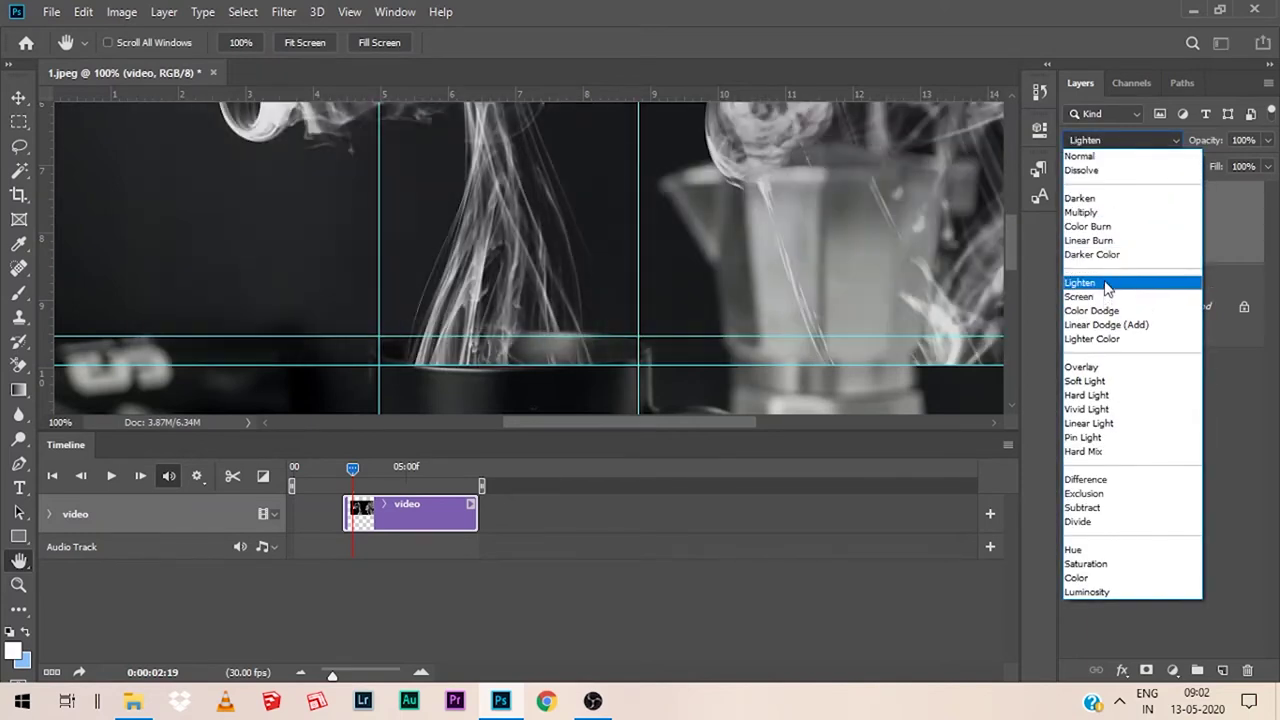
{"action": "left_click", "coordinate": [1107, 285]}
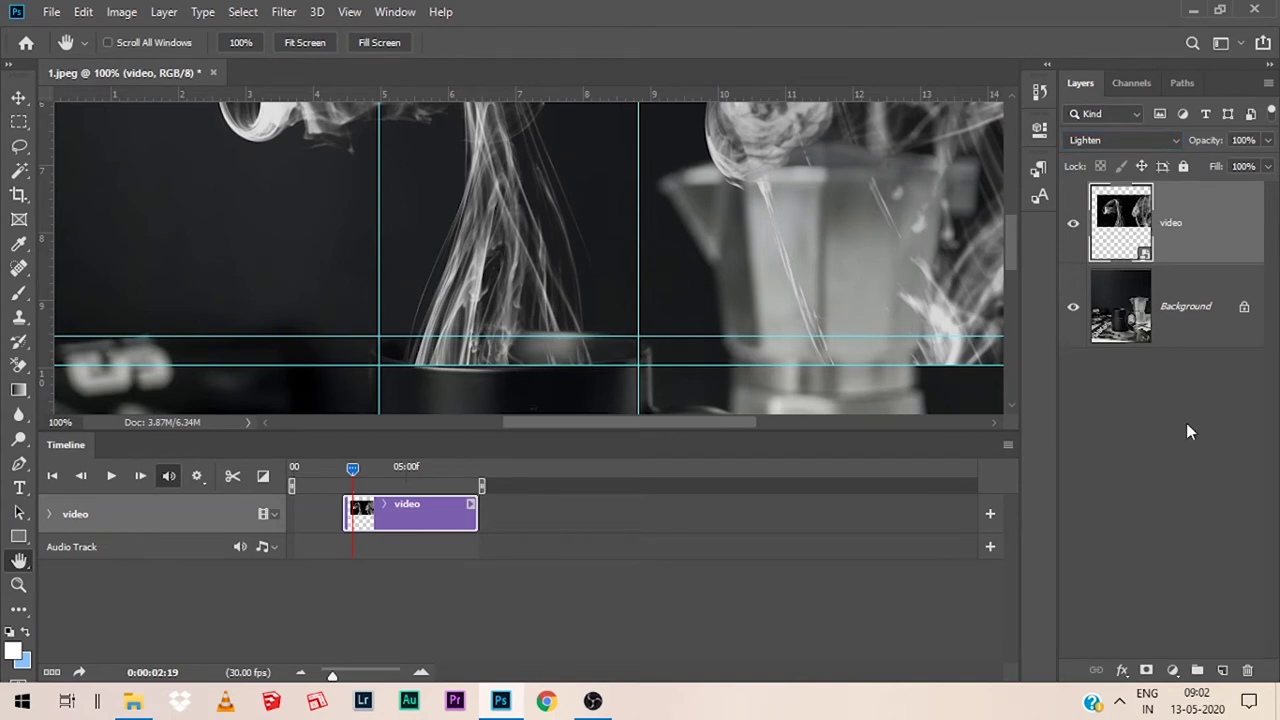
{"action": "left_click", "coordinate": [1146, 670]}
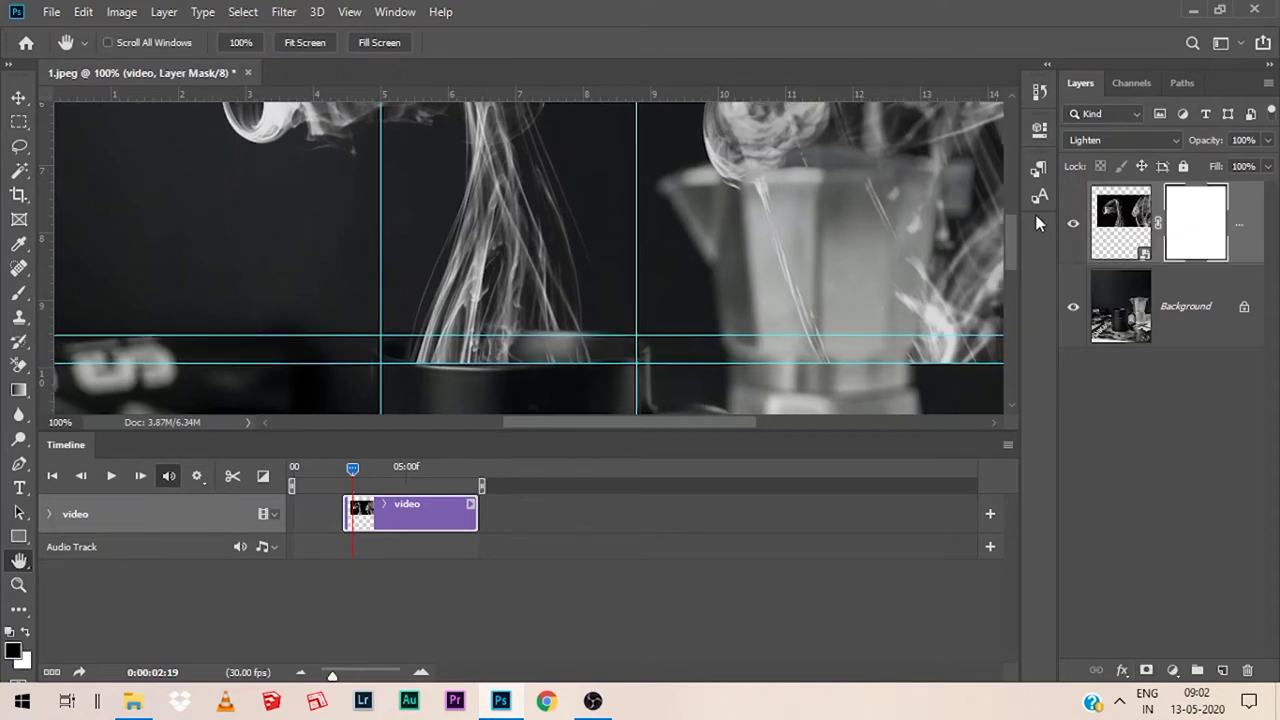
Step: With an enlarged brush, paint black on the mask over the coffee pot and top of the photo
{"action": "key", "text": "ctrl+minus"}
{"action": "key", "text": "ctrl+minus"}
{"action": "key", "text": "ctrl+minus"}
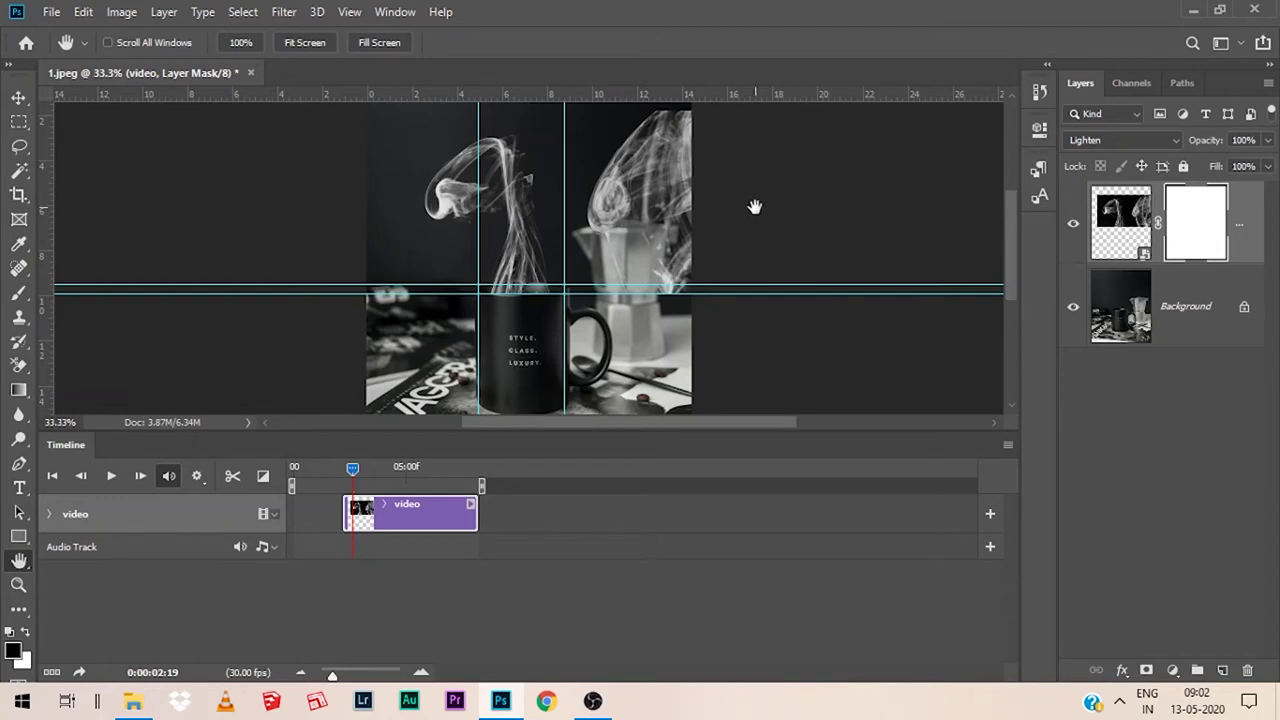
{"action": "key", "text": "b"}
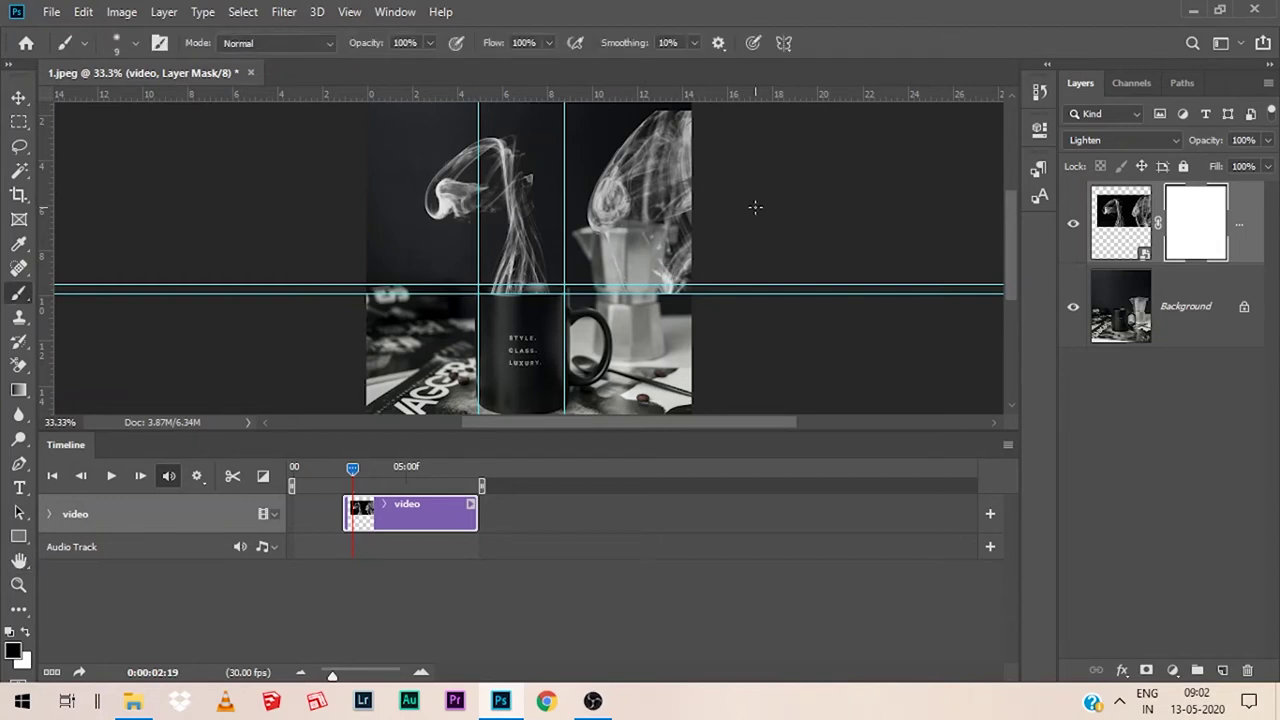
{"action": "key", "text": "bracketright"}
{"action": "key", "text": "bracketright"}
{"action": "key", "text": "bracketright"}
{"action": "key", "text": "bracketright"}
{"action": "key", "text": "bracketright"}
{"action": "key", "text": "bracketright"}
{"action": "key", "text": "bracketright"}
{"action": "key", "text": "bracketright"}
{"action": "key", "text": "bracketright"}
{"action": "key", "text": "bracketright"}
{"action": "key", "text": "bracketright"}
{"action": "key", "text": "bracketright"}
{"action": "key", "text": "bracketright"}
{"action": "key", "text": "bracketright"}
{"action": "mouse_move", "coordinate": [612, 198]}
{"action": "left_mouse_down"}
{"action": "mouse_move", "coordinate": [656, 196]}
{"action": "mouse_move", "coordinate": [716, 264]}
{"action": "mouse_move", "coordinate": [658, 191]}
{"action": "left_mouse_up"}
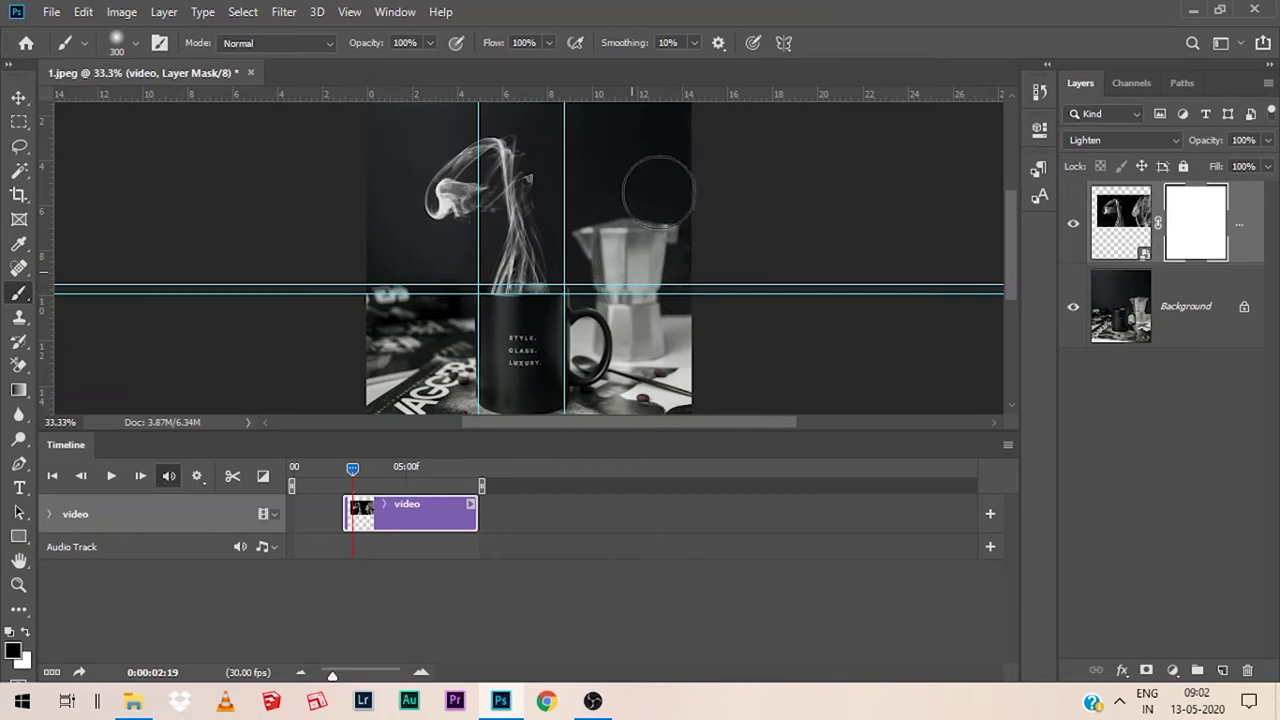
{"action": "left_click_drag", "start_coordinate": [658, 191], "coordinate": [674, 131]}
{"action": "left_click_drag", "start_coordinate": [475, 117], "coordinate": [510, 96]}
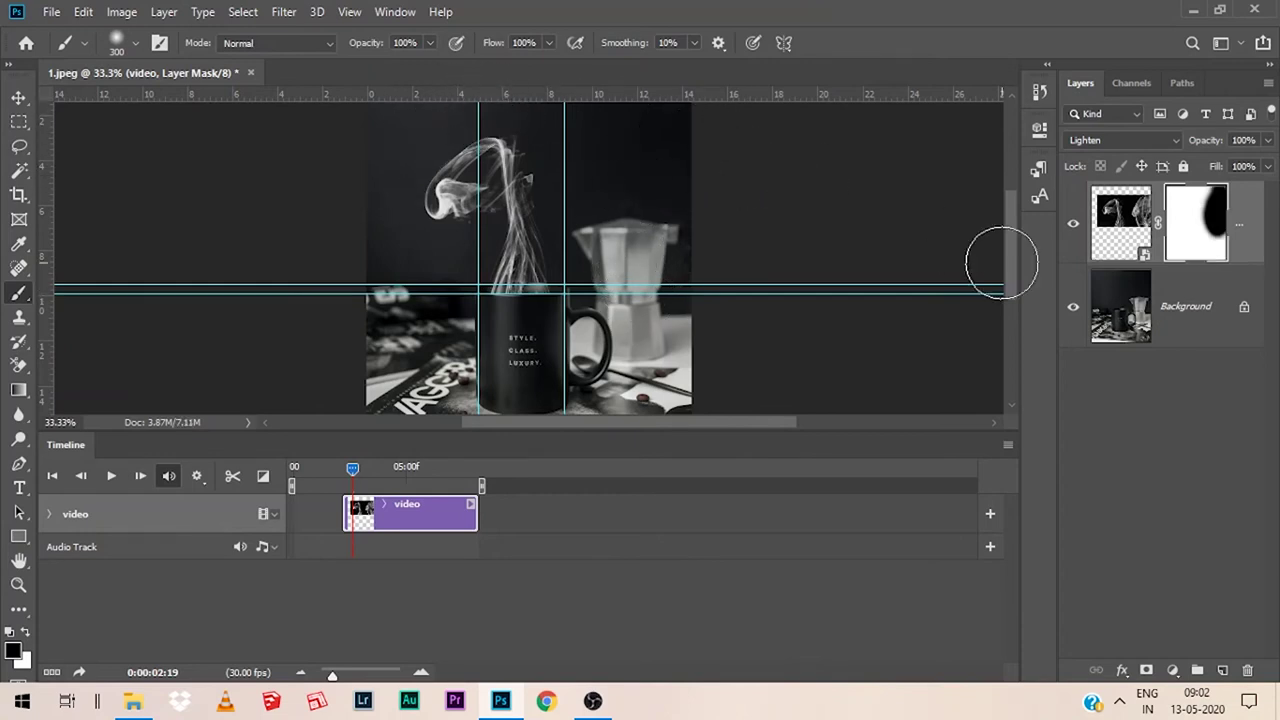
{"action": "left_click", "coordinate": [474, 467]}
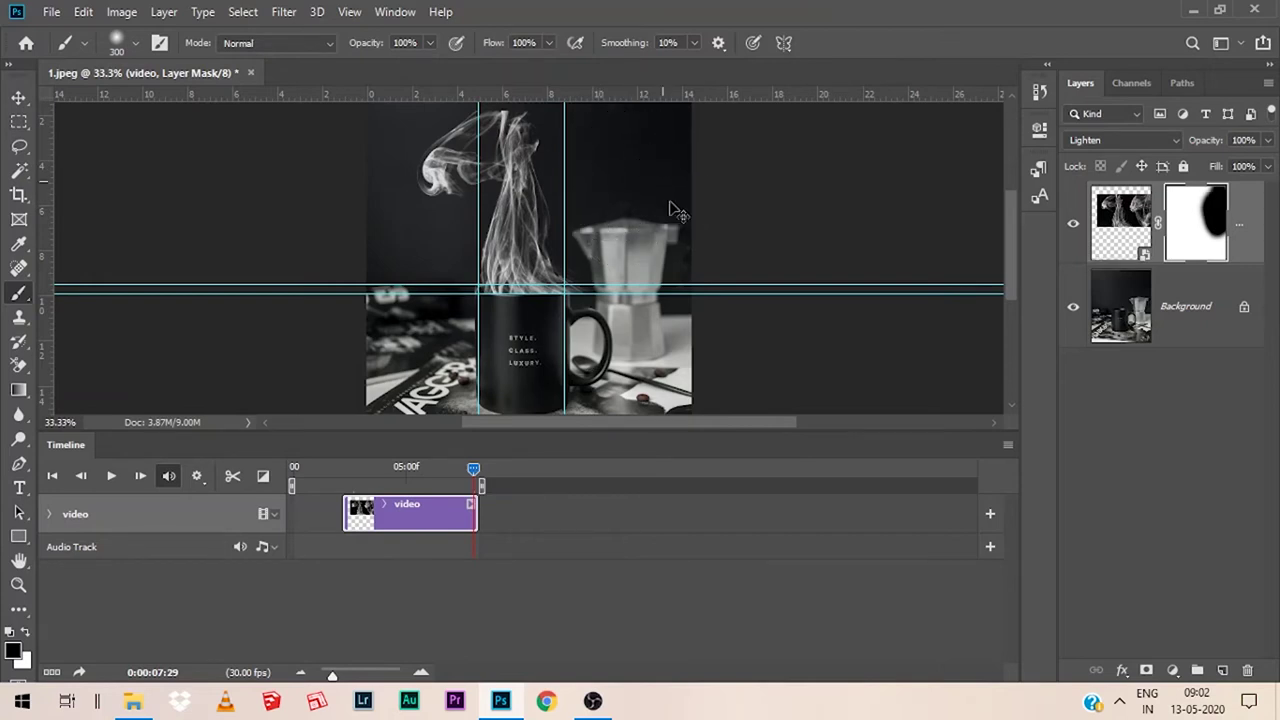
Step: With a size-90 brush, mask stray smoke left and right of the mug, then preview playback
{"action": "key", "text": "ctrl+plus"}
{"action": "key", "text": "ctrl+plus"}
{"action": "key", "text": "ctrl+plus"}
{"action": "key", "text": "ctrl+plus"}
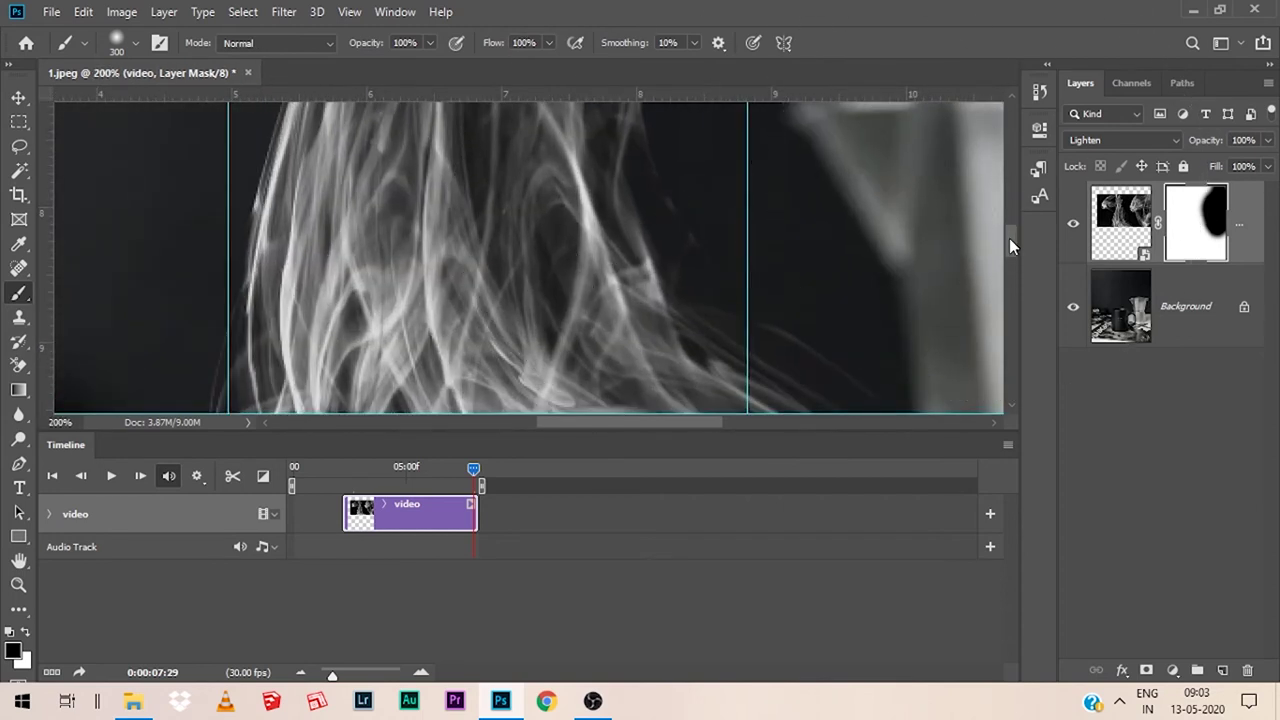
{"action": "left_click_drag", "start_coordinate": [1009, 238], "coordinate": [1016, 264]}
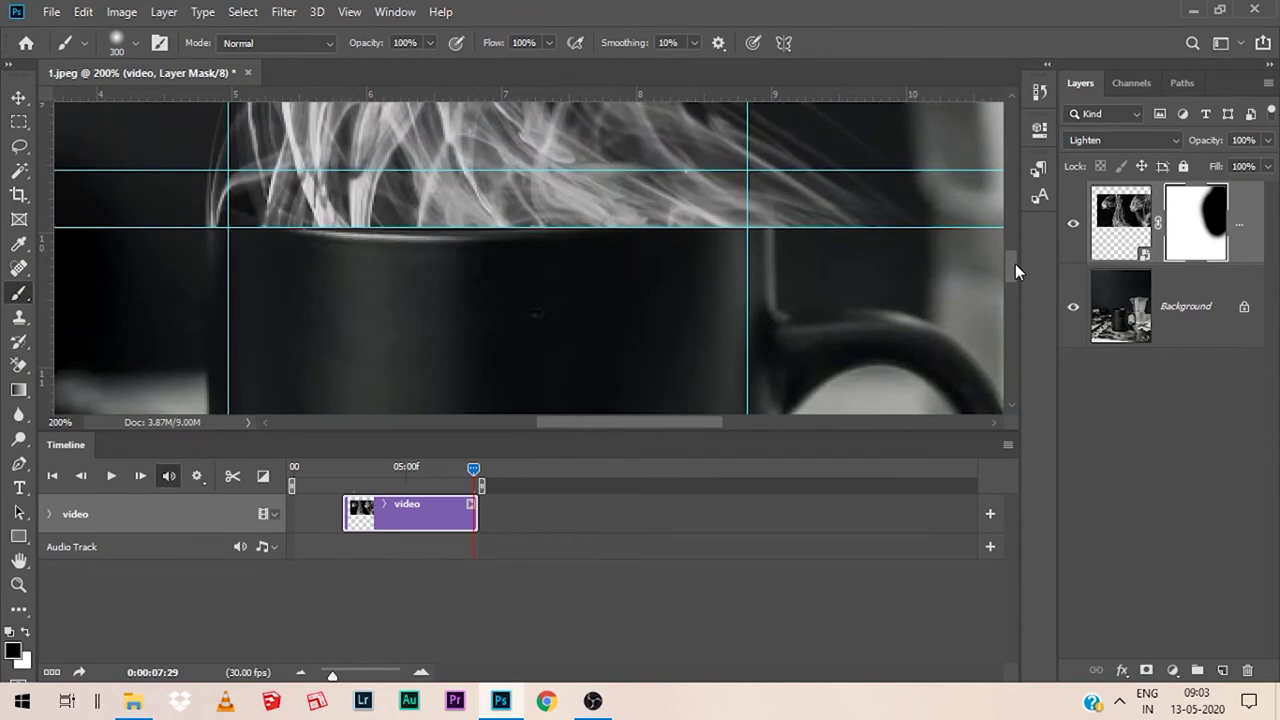
{"action": "key", "text": "bracketleft"}
{"action": "key", "text": "bracketleft"}
{"action": "key", "text": "bracketleft"}
{"action": "key", "text": "bracketleft"}
{"action": "key", "text": "bracketleft"}
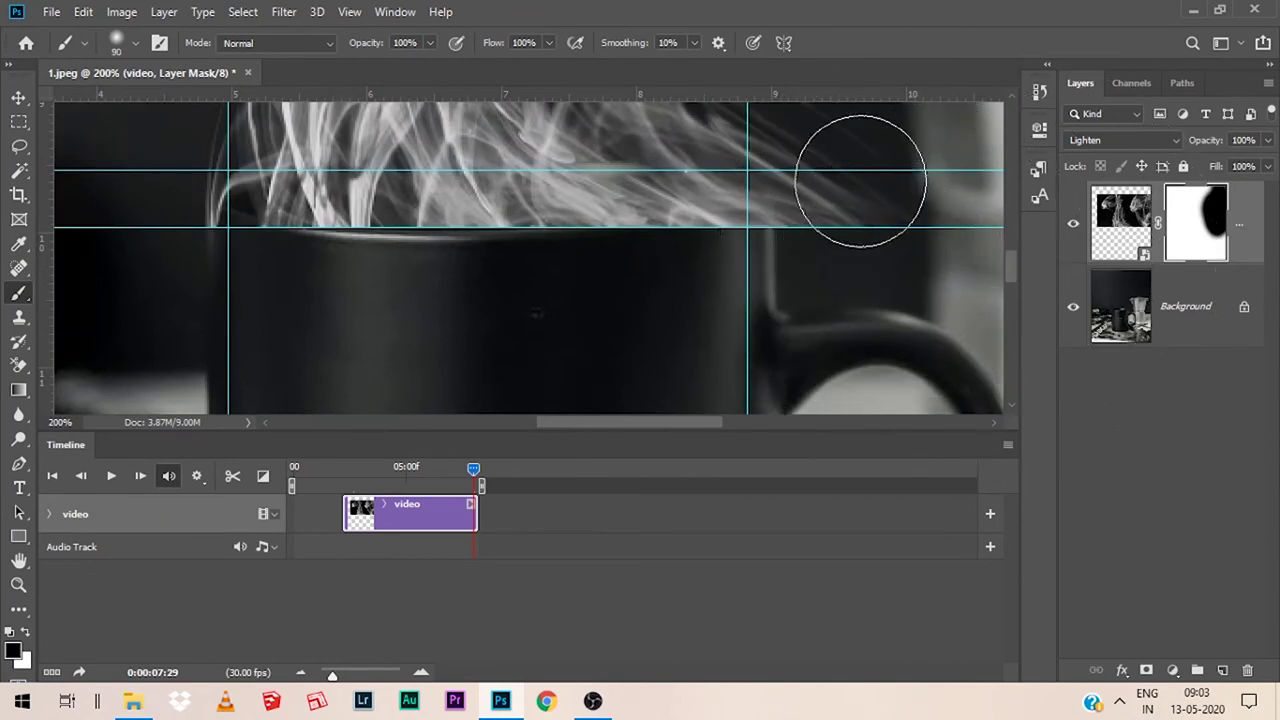
{"action": "left_click_drag", "start_coordinate": [860, 181], "coordinate": [826, 183]}
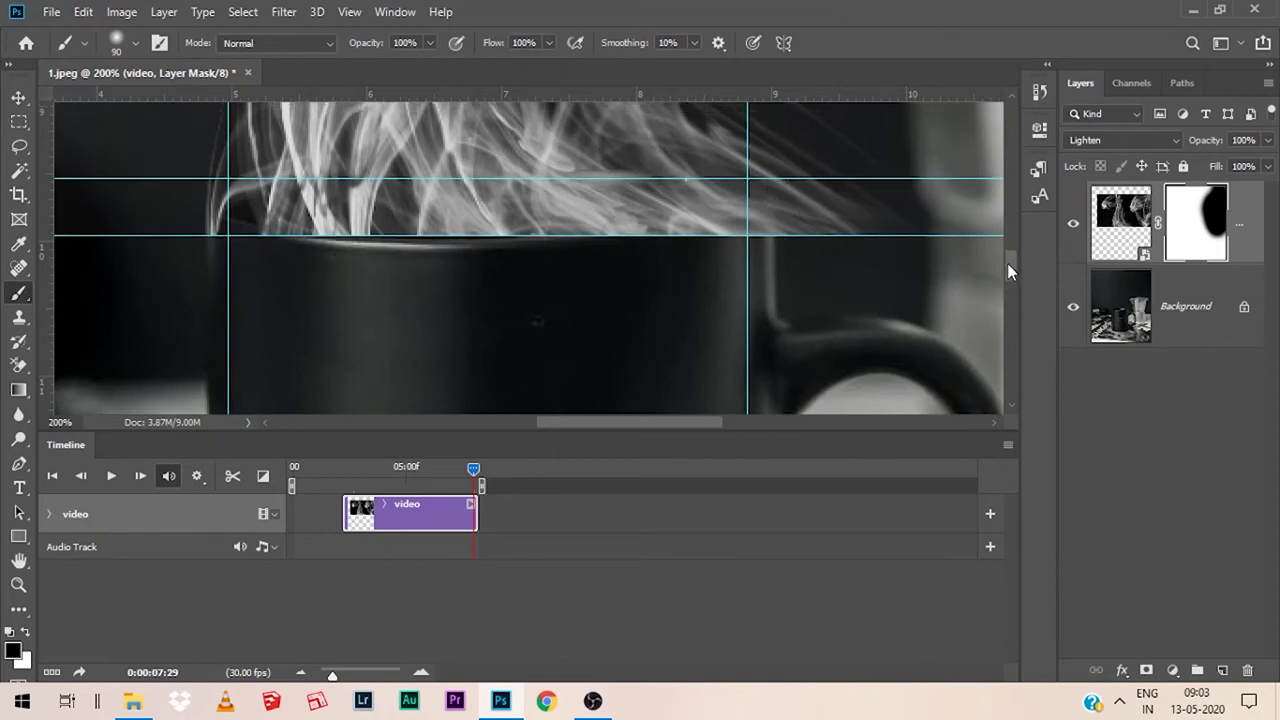
{"action": "left_click_drag", "start_coordinate": [1007, 263], "coordinate": [1007, 255]}
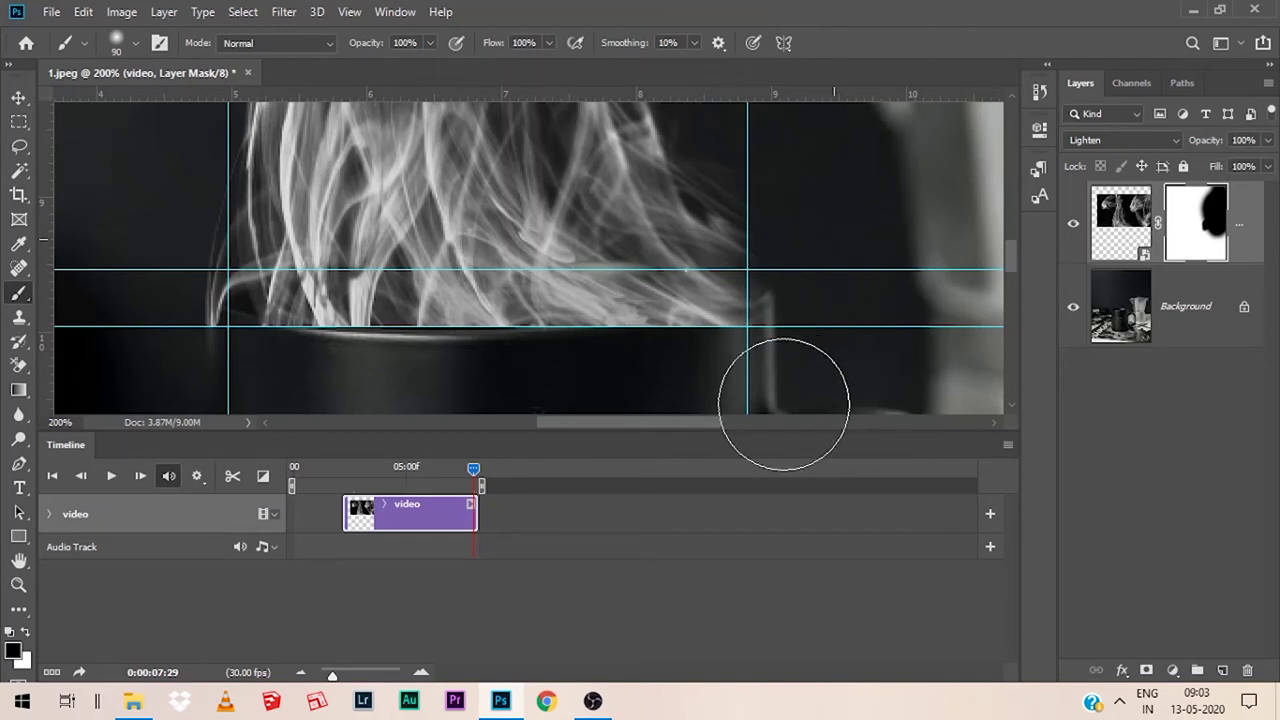
{"action": "mouse_move", "coordinate": [663, 400]}
{"action": "left_mouse_down"}
{"action": "mouse_move", "coordinate": [760, 391]}
{"action": "mouse_move", "coordinate": [528, 414]}
{"action": "left_mouse_up"}
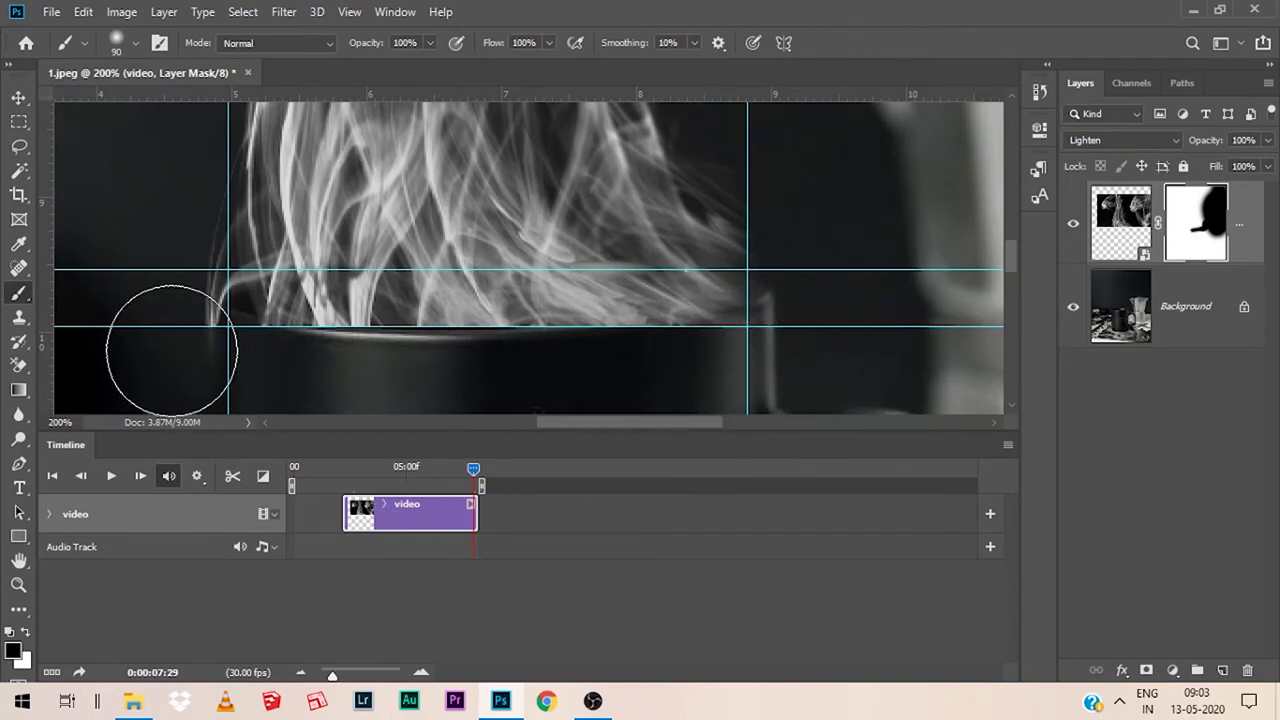
{"action": "mouse_move", "coordinate": [163, 253]}
{"action": "left_mouse_down"}
{"action": "mouse_move", "coordinate": [217, 378]}
{"action": "mouse_move", "coordinate": [262, 386]}
{"action": "mouse_move", "coordinate": [237, 374]}
{"action": "left_mouse_up"}
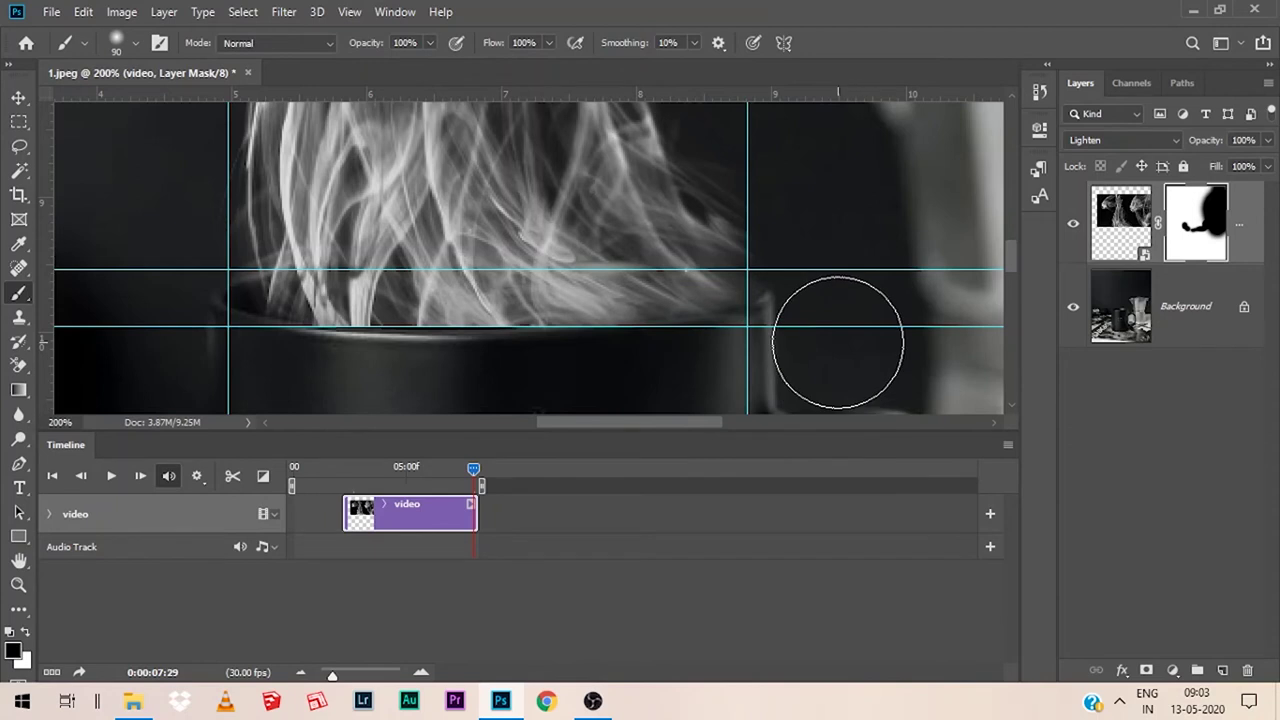
{"action": "key", "text": "space"}
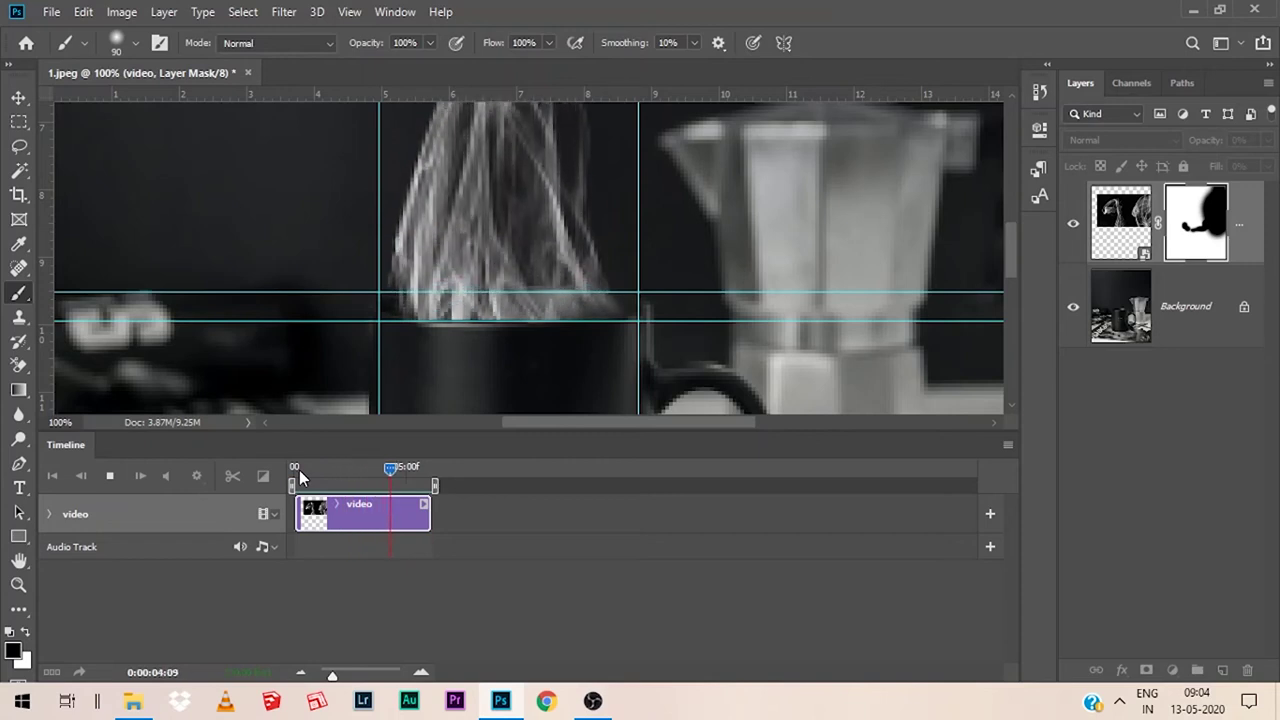
Step: Stop the preview and set the Lighten-blended smoke video layer's opacity to 45%
{"action": "key", "text": "space"}
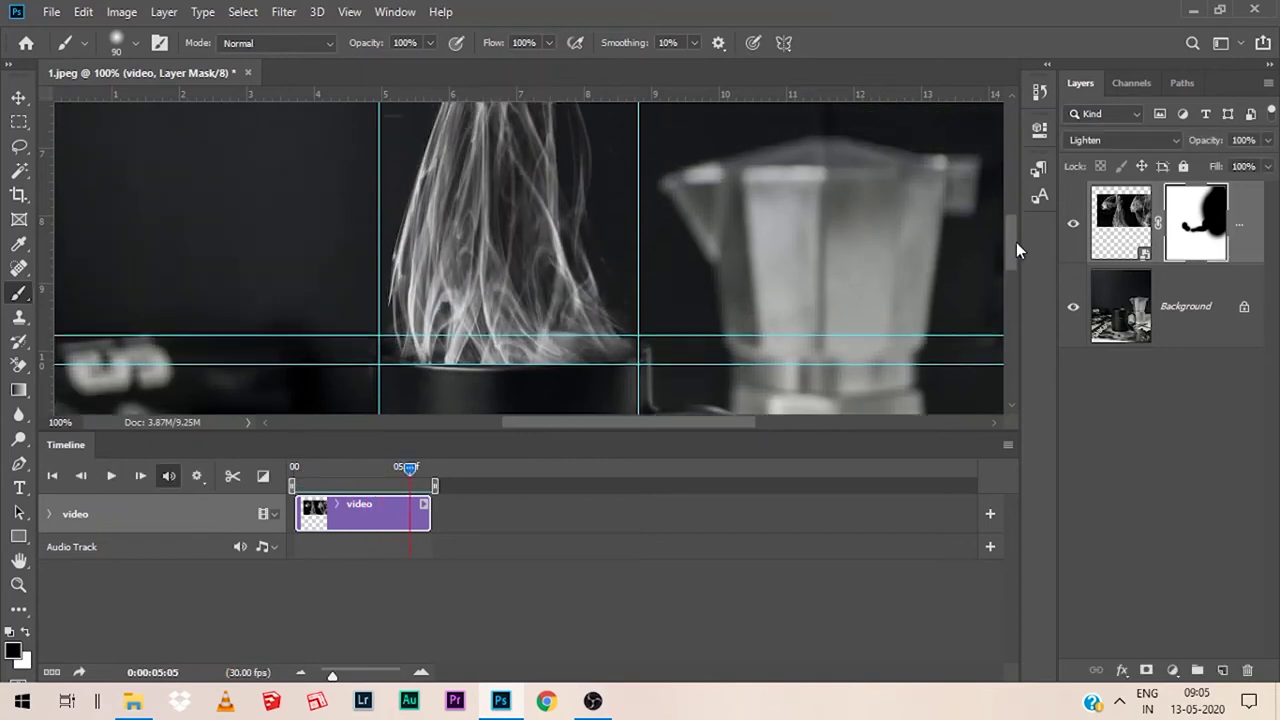
{"action": "mouse_move", "coordinate": [1015, 250]}
{"action": "left_mouse_down"}
{"action": "mouse_move", "coordinate": [1012, 239]}
{"action": "mouse_move", "coordinate": [1012, 250]}
{"action": "left_mouse_up"}
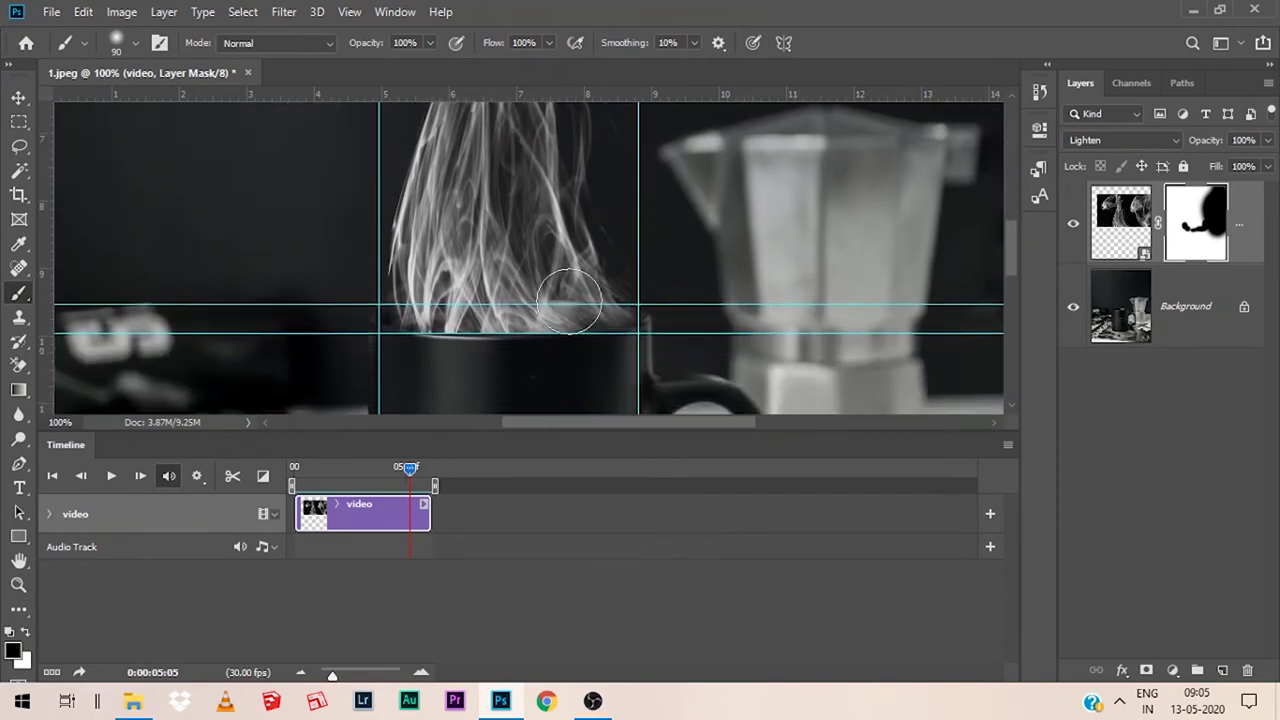
{"action": "left_click", "coordinate": [1268, 141]}
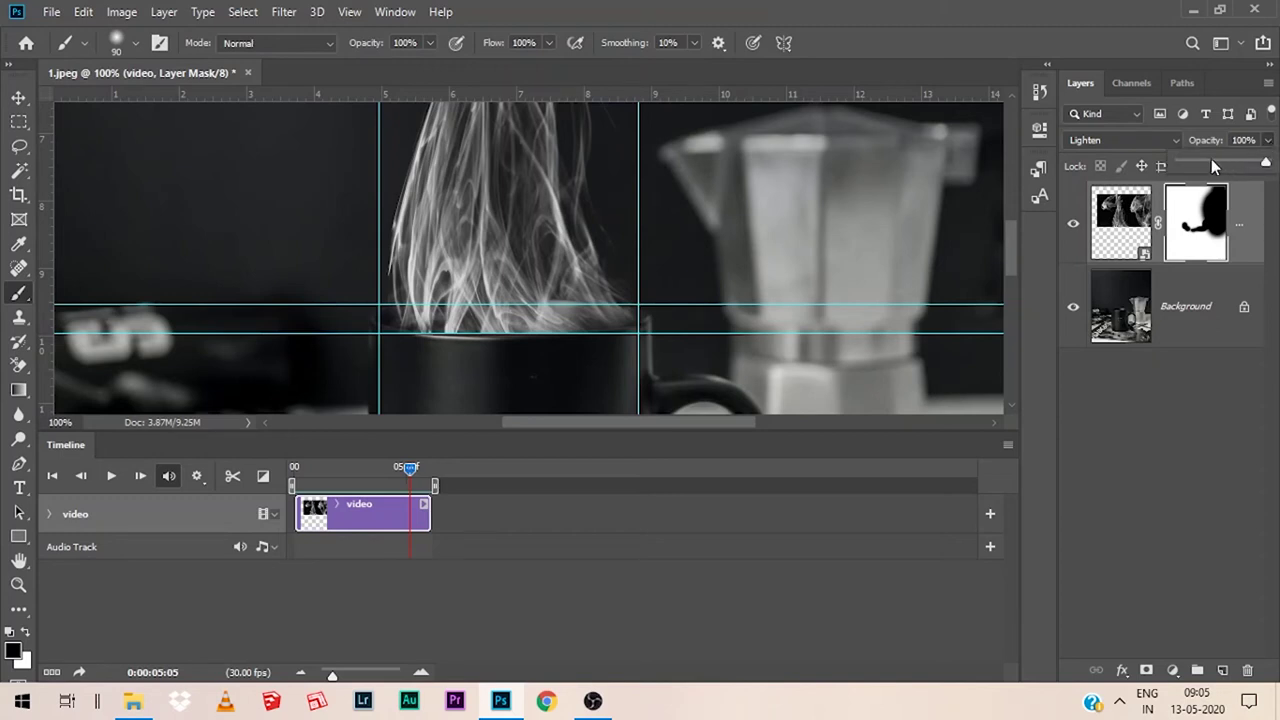
{"action": "left_click", "coordinate": [1220, 162]}
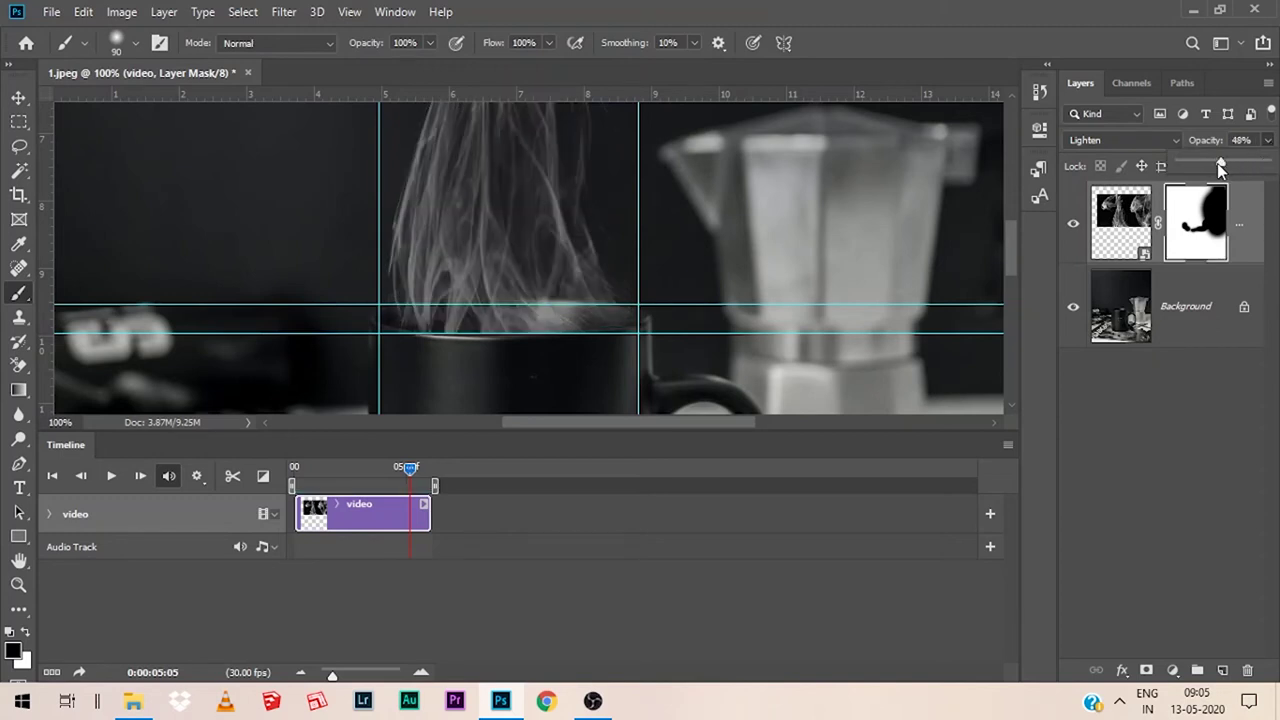
{"action": "left_click_drag", "start_coordinate": [1211, 165], "coordinate": [1219, 168]}
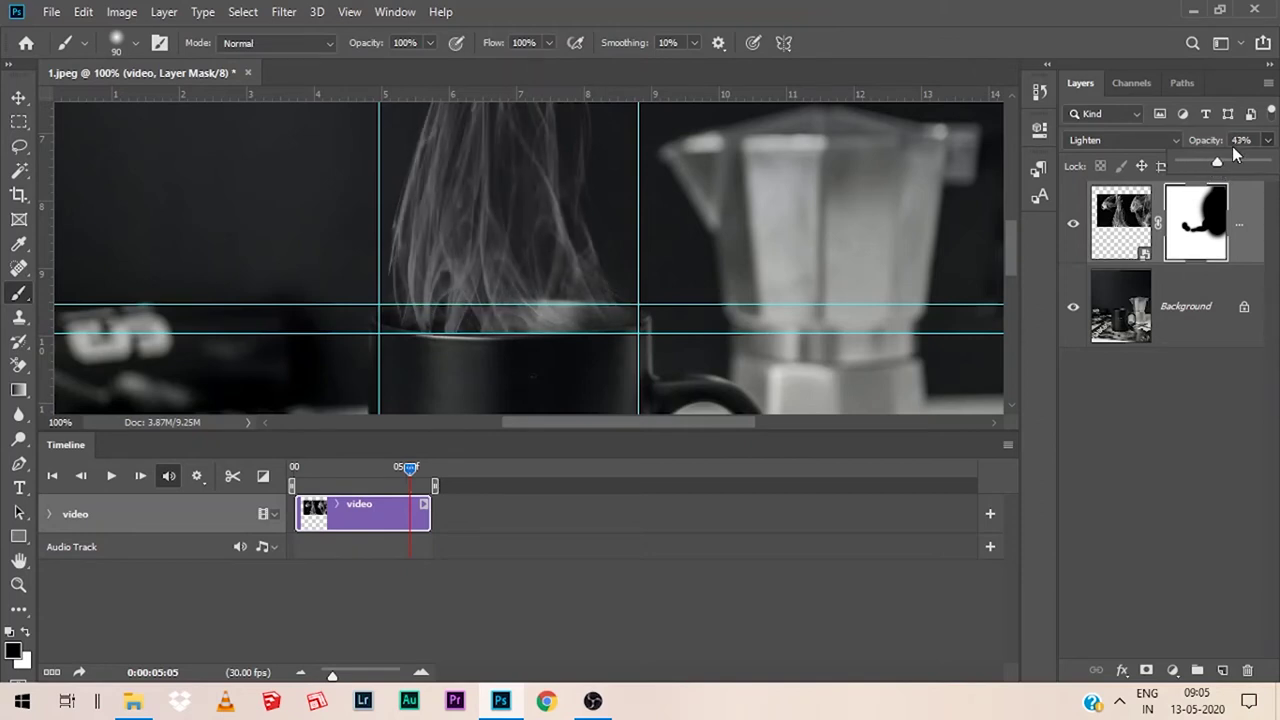
{"action": "left_click", "coordinate": [1230, 141]}
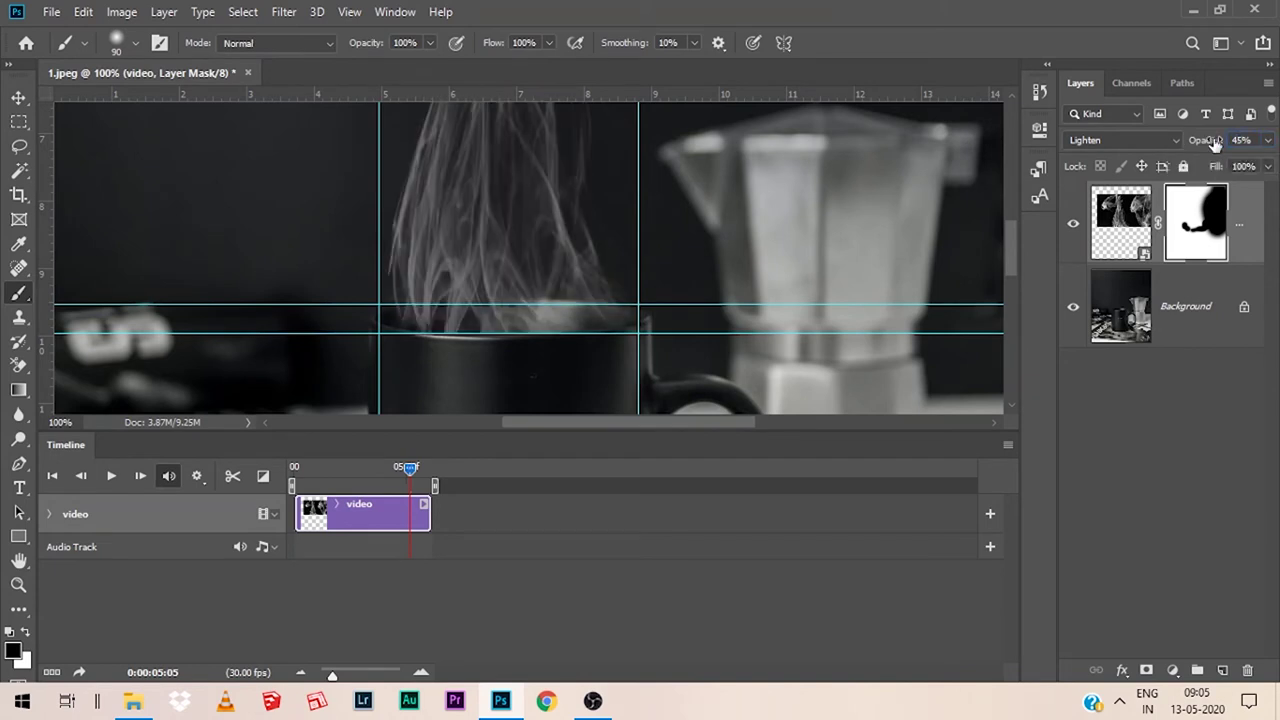
{"action": "mouse_move", "coordinate": [1012, 243]}
{"action": "left_mouse_down"}
{"action": "mouse_move", "coordinate": [1007, 208]}
{"action": "mouse_move", "coordinate": [1007, 253]}
{"action": "left_mouse_up"}
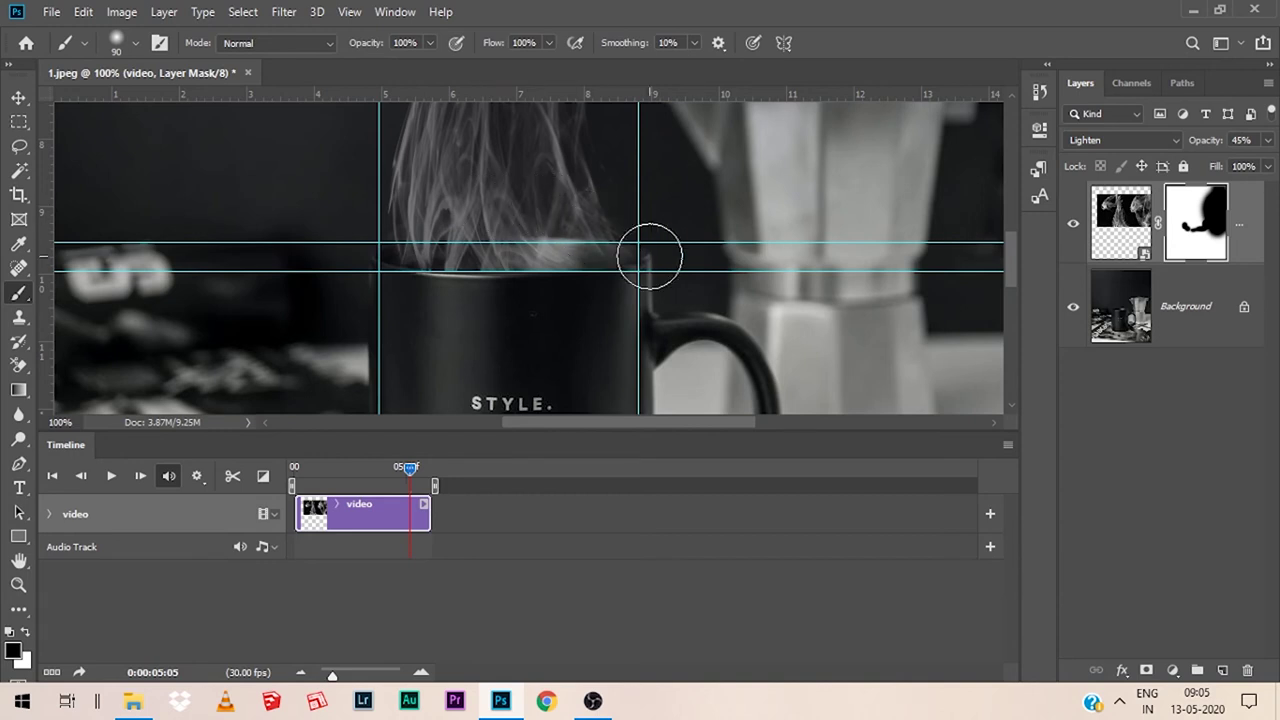
Step: Set the mask brush to 80% flow and enlarge it to size 400
{"action": "left_click_drag", "start_coordinate": [1010, 262], "coordinate": [995, 210]}
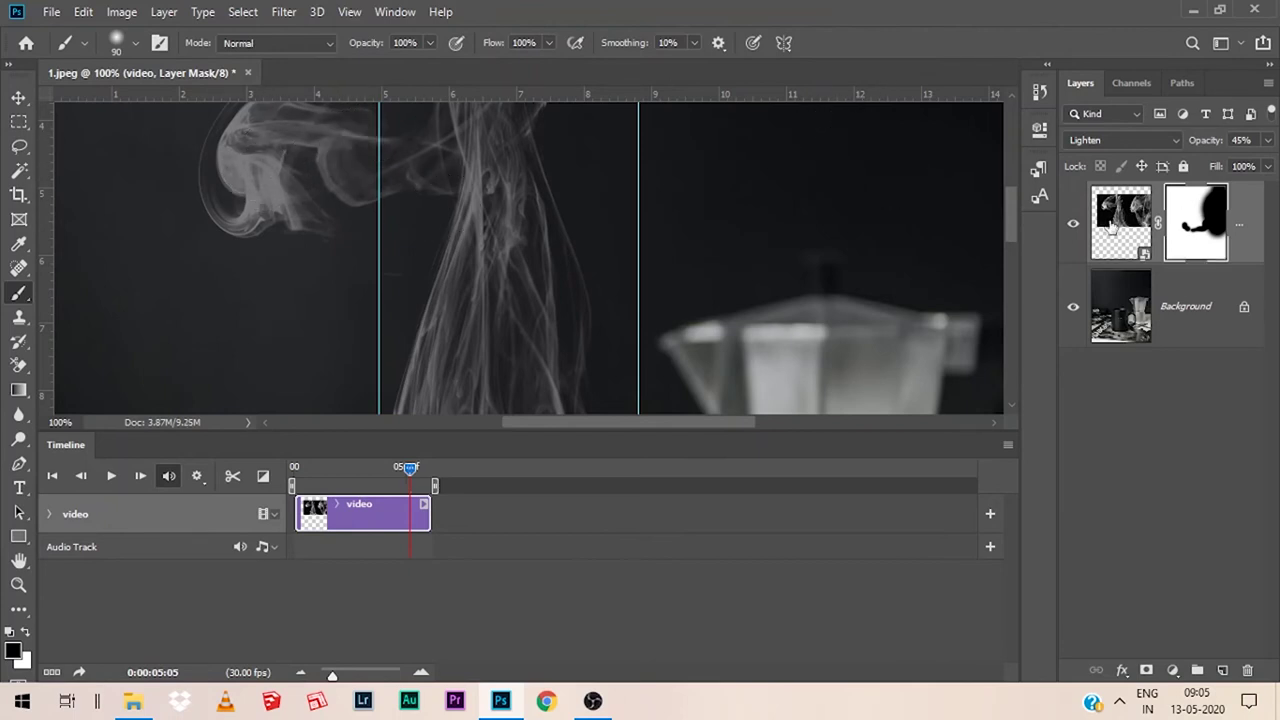
{"action": "mouse_move", "coordinate": [1010, 203]}
{"action": "left_mouse_down"}
{"action": "mouse_move", "coordinate": [1006, 186]}
{"action": "mouse_move", "coordinate": [1019, 243]}
{"action": "left_mouse_up"}
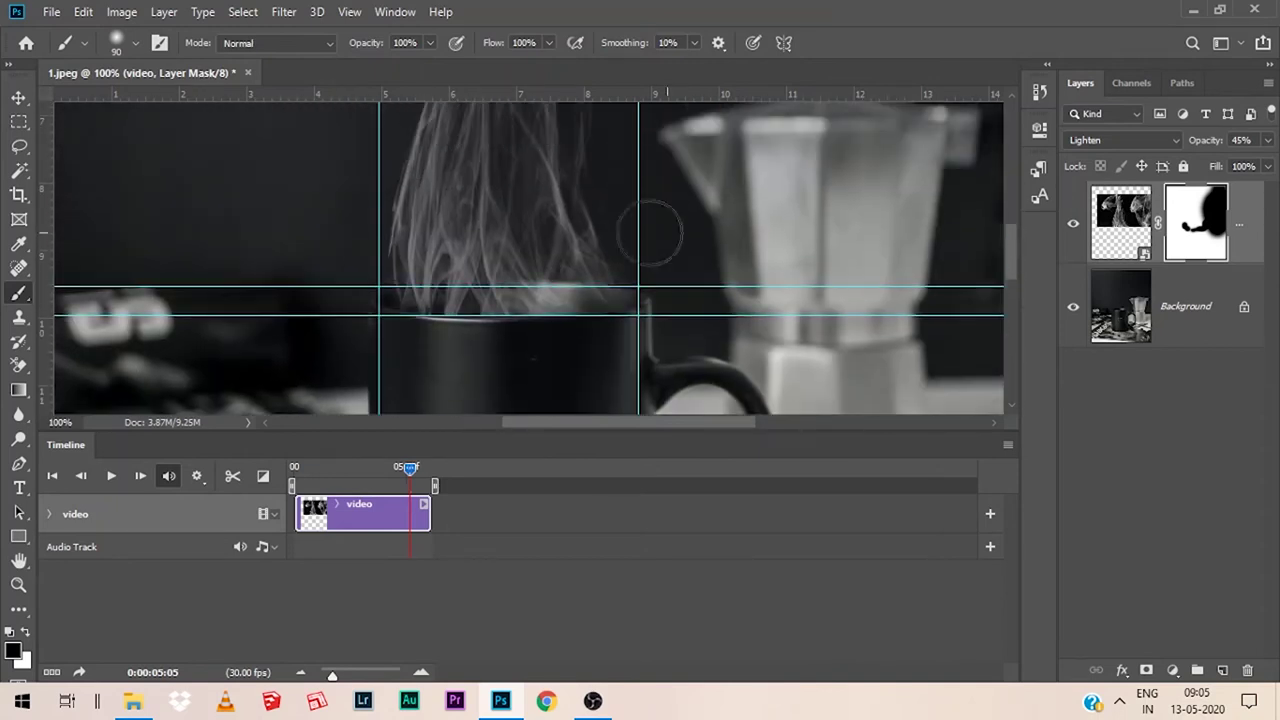
{"action": "left_click", "coordinate": [548, 43]}
{"action": "left_click", "coordinate": [531, 65]}
{"action": "left_click_drag", "start_coordinate": [1010, 257], "coordinate": [1005, 223]}
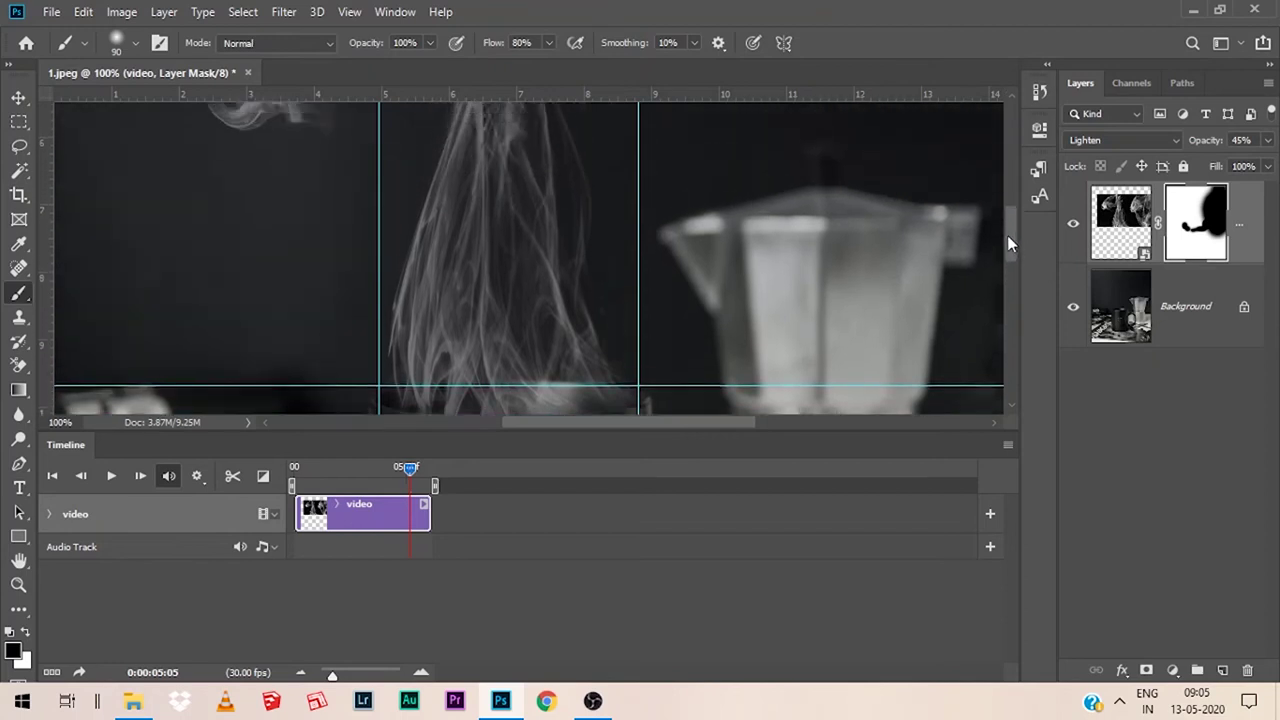
{"action": "key", "text": "bracketright"}
{"action": "key", "text": "bracketright"}
{"action": "key", "text": "bracketright"}
{"action": "key", "text": "bracketright"}
{"action": "key", "text": "bracketright"}
{"action": "key", "text": "bracketright"}
{"action": "key", "text": "bracketright"}
{"action": "key", "text": "bracketright"}
{"action": "key", "text": "bracketright"}
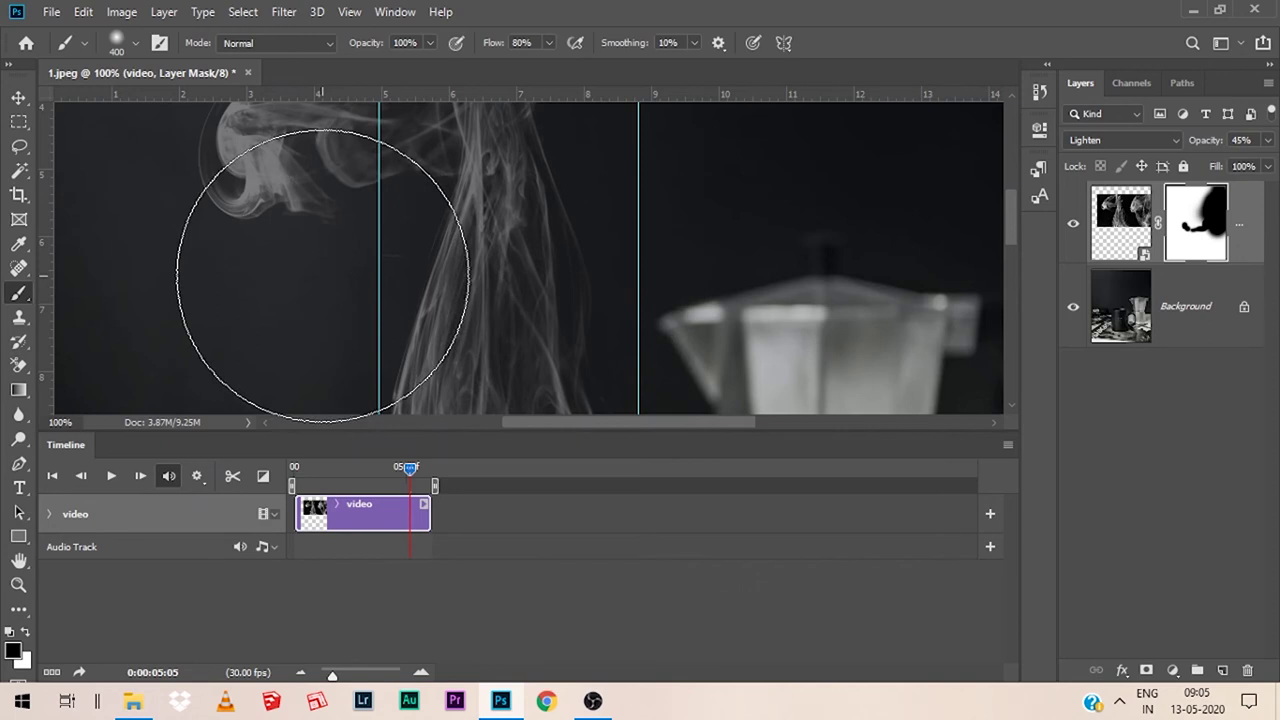
Step: Paint black on the mask at 59% flow to remove the top of the smoke column
{"action": "left_click_drag", "start_coordinate": [286, 257], "coordinate": [518, 136]}
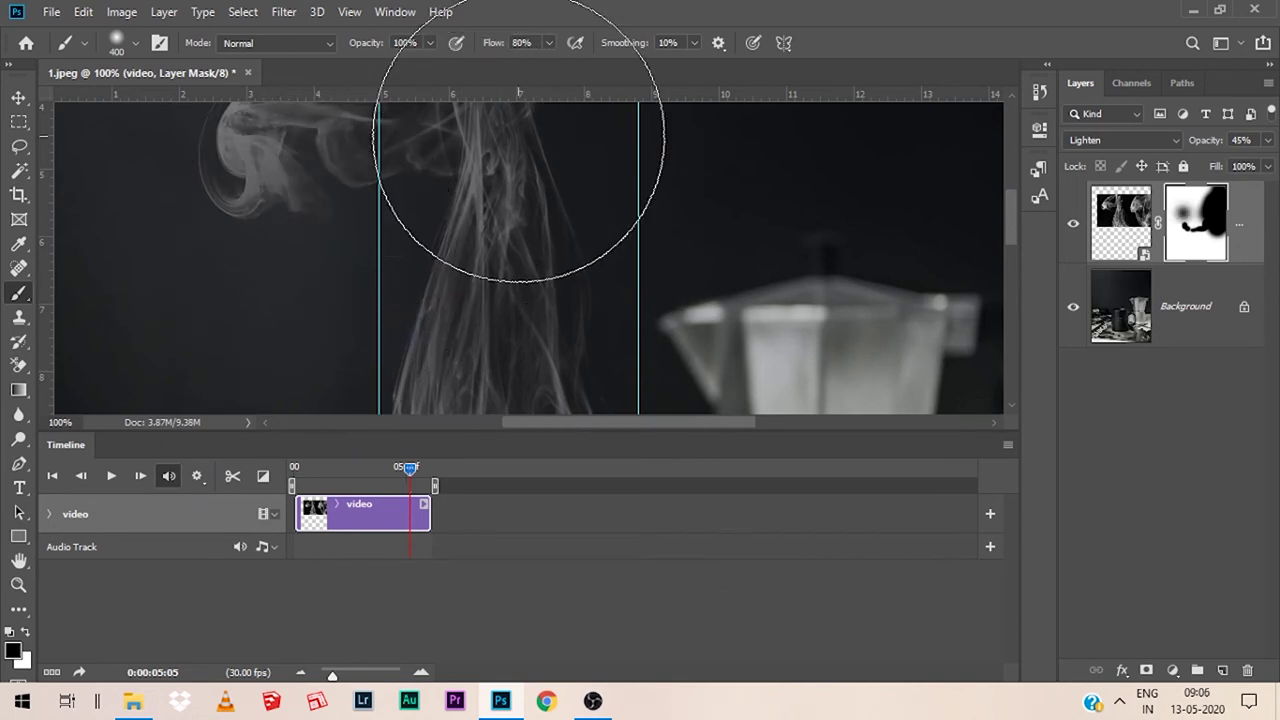
{"action": "left_click_drag", "start_coordinate": [1014, 240], "coordinate": [1003, 196]}
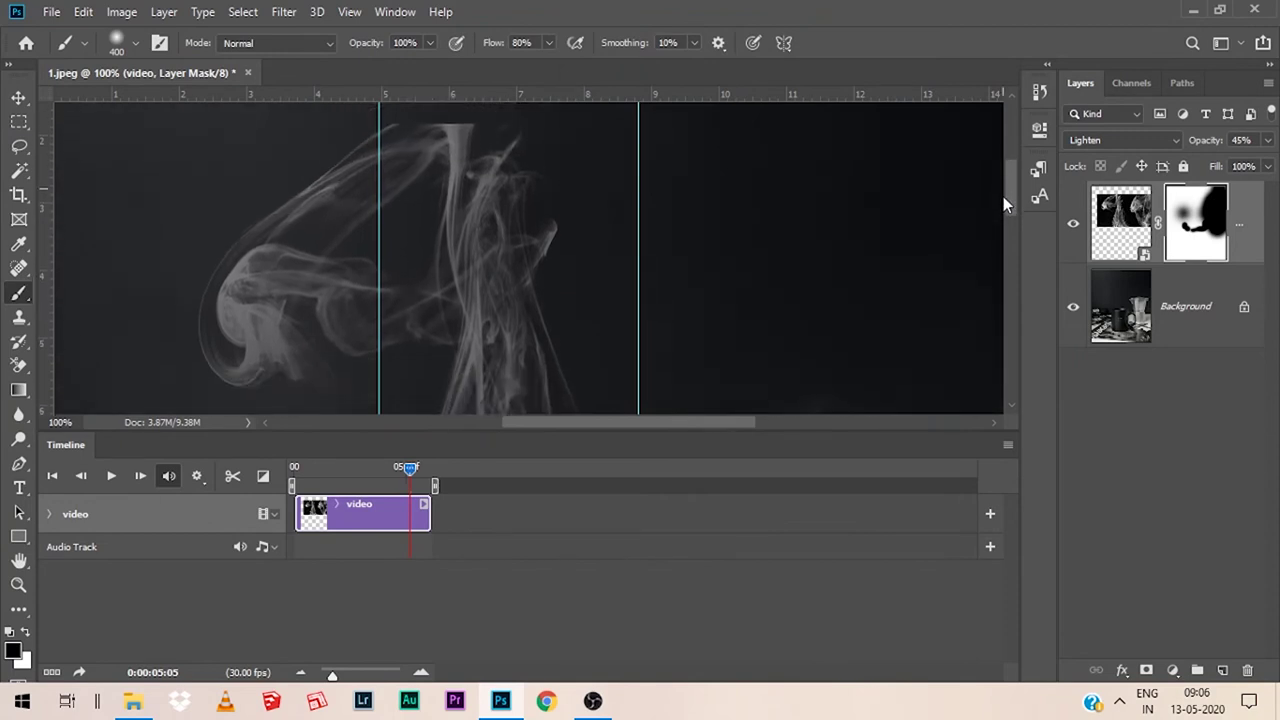
{"action": "left_click", "coordinate": [549, 46]}
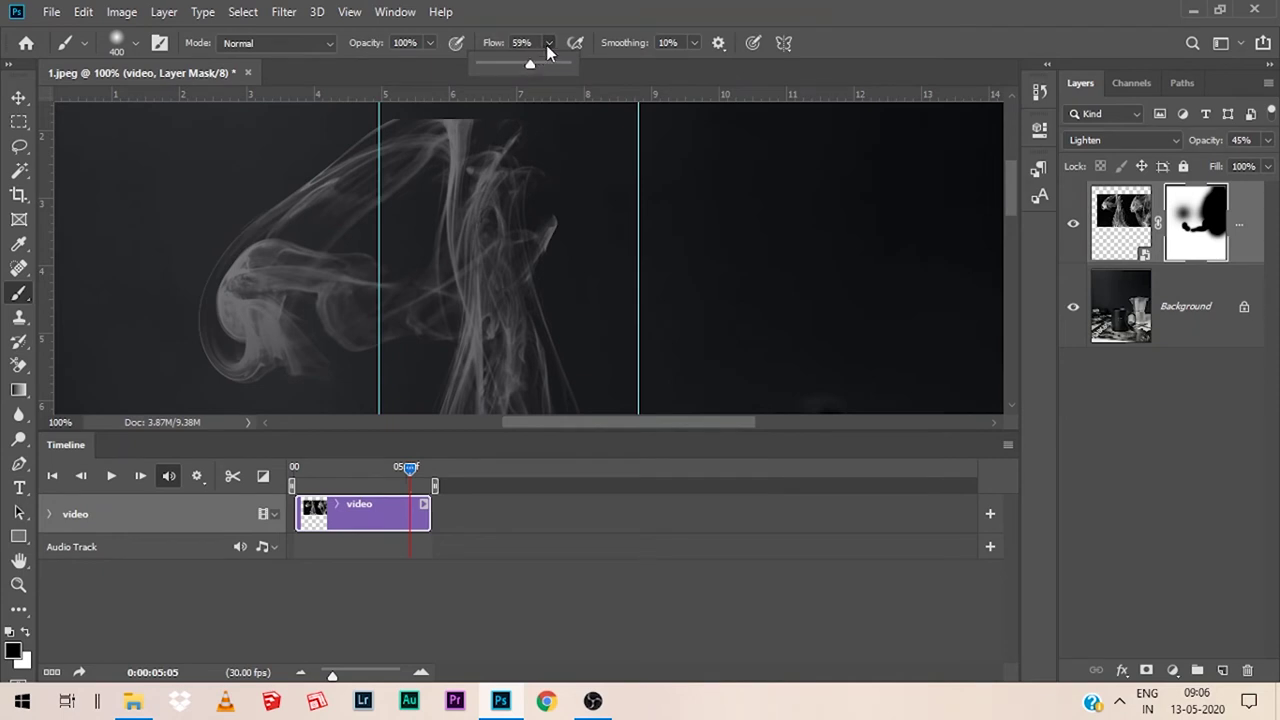
{"action": "left_click", "coordinate": [548, 45]}
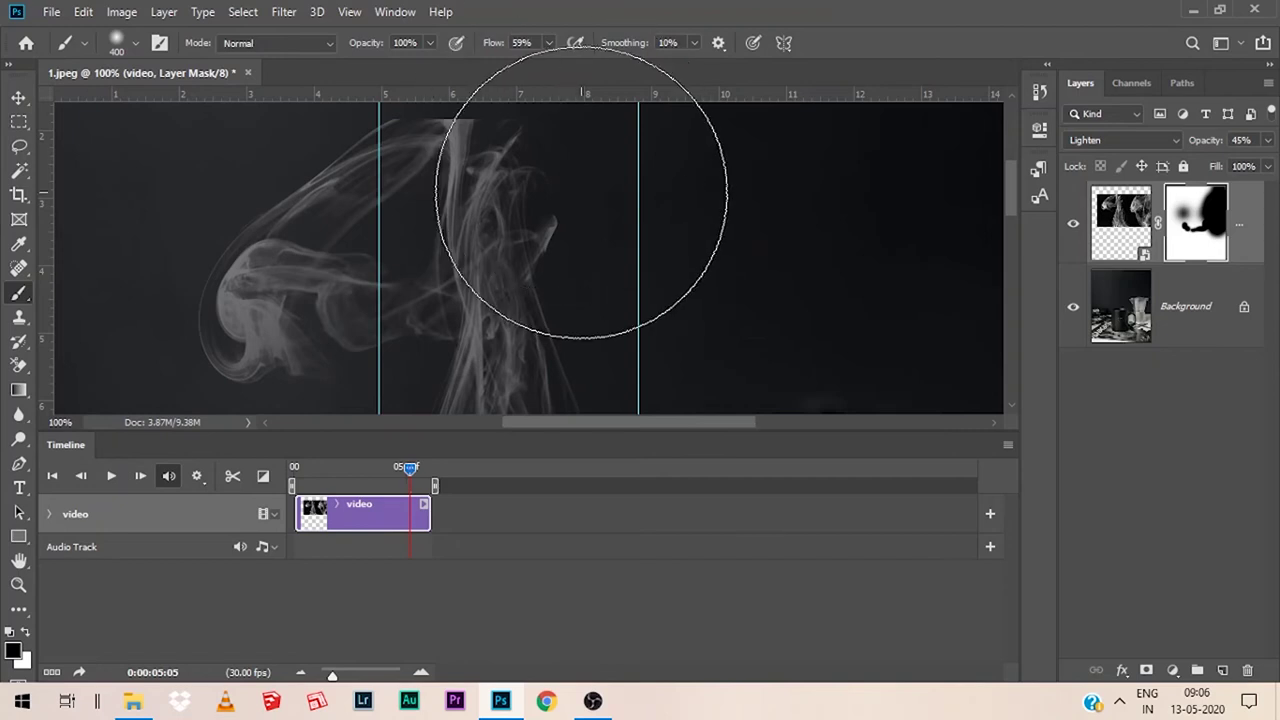
{"action": "mouse_move", "coordinate": [586, 206]}
{"action": "left_mouse_down"}
{"action": "mouse_move", "coordinate": [303, 183]}
{"action": "mouse_move", "coordinate": [217, 240]}
{"action": "mouse_move", "coordinate": [248, 264]}
{"action": "mouse_move", "coordinate": [189, 257]}
{"action": "left_mouse_up"}
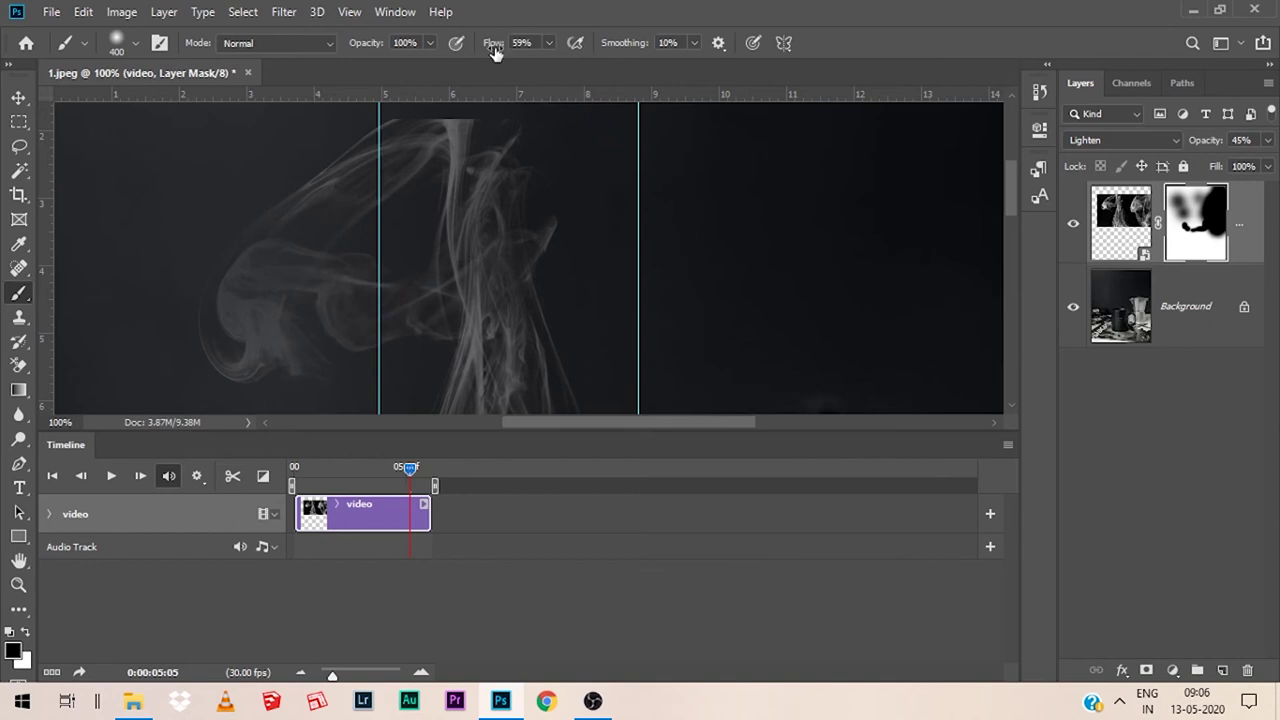
Step: Shrink the brush to 125, then 90 px, and fade stray smoke strands above the mug
{"action": "key", "text": "bracketleft"}
{"action": "key", "text": "bracketleft"}
{"action": "key", "text": "bracketleft"}
{"action": "key", "text": "bracketleft"}
{"action": "key", "text": "bracketleft"}
{"action": "key", "text": "bracketleft"}
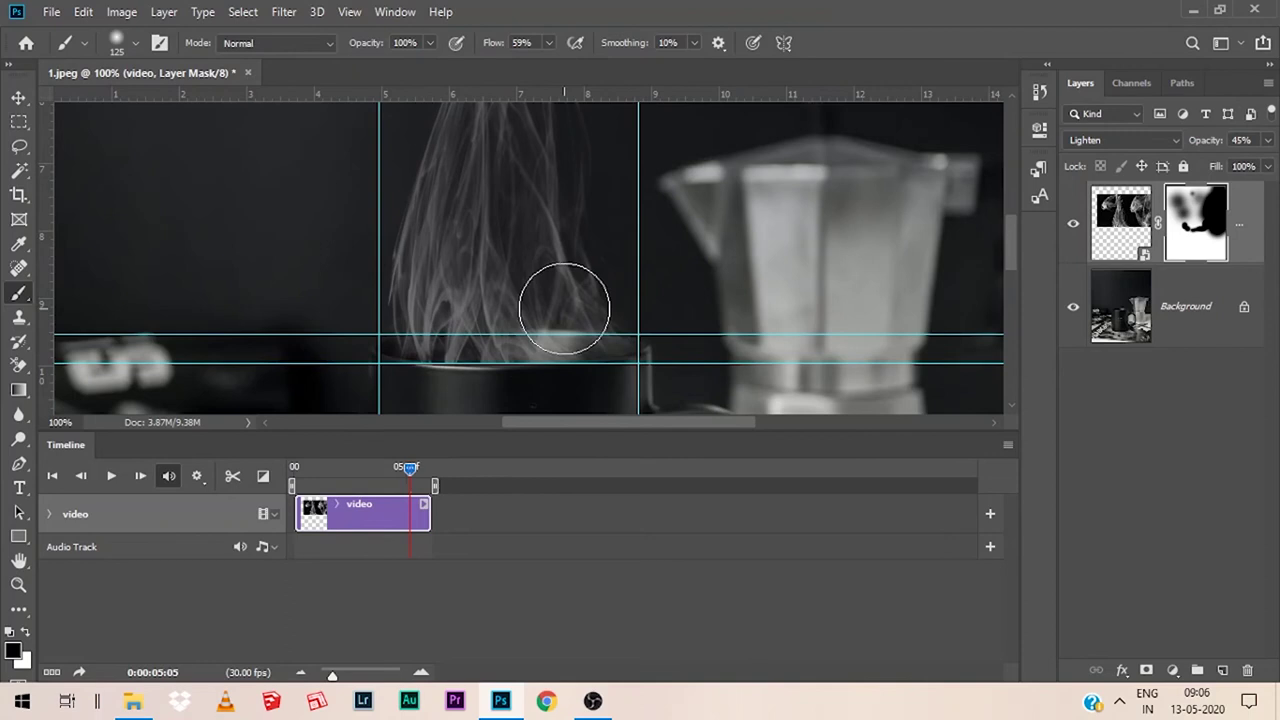
{"action": "left_click_drag", "start_coordinate": [1007, 246], "coordinate": [1000, 219]}
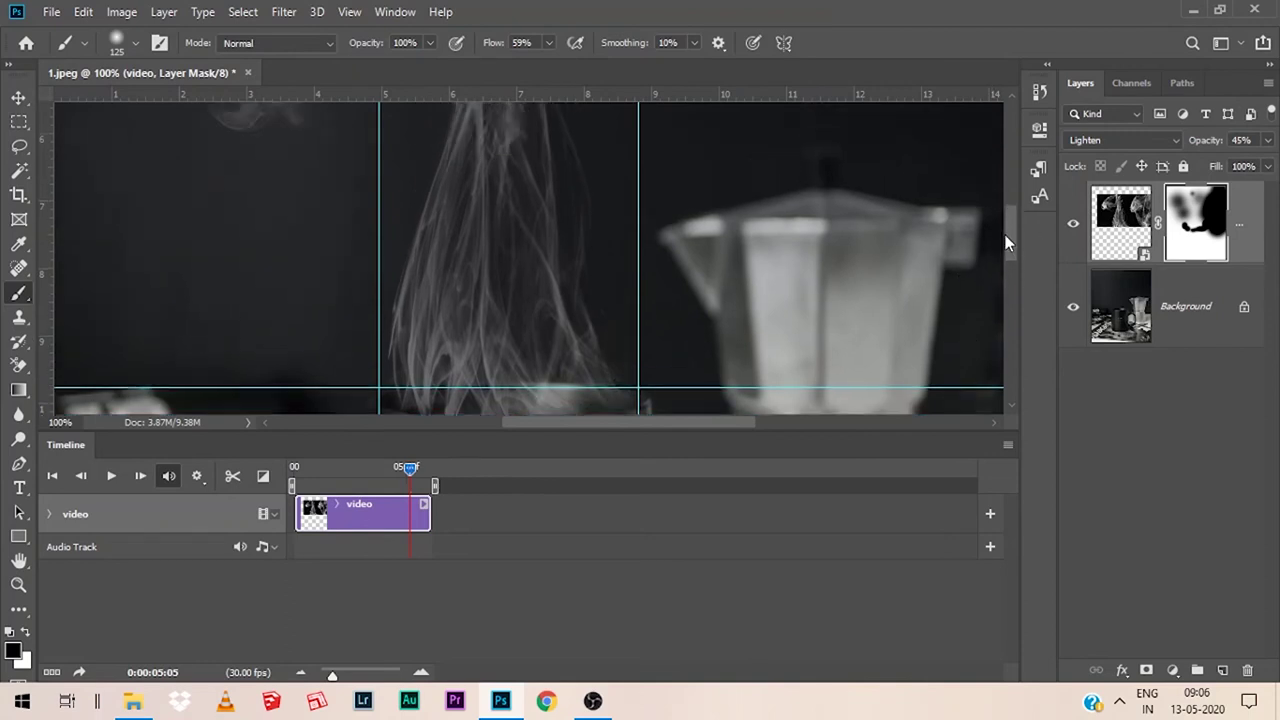
{"action": "key", "text": "bracketleft"}
{"action": "key", "text": "bracketleft"}
{"action": "mouse_move", "coordinate": [515, 205]}
{"action": "left_mouse_down"}
{"action": "mouse_move", "coordinate": [480, 200]}
{"action": "mouse_move", "coordinate": [518, 230]}
{"action": "left_mouse_up"}
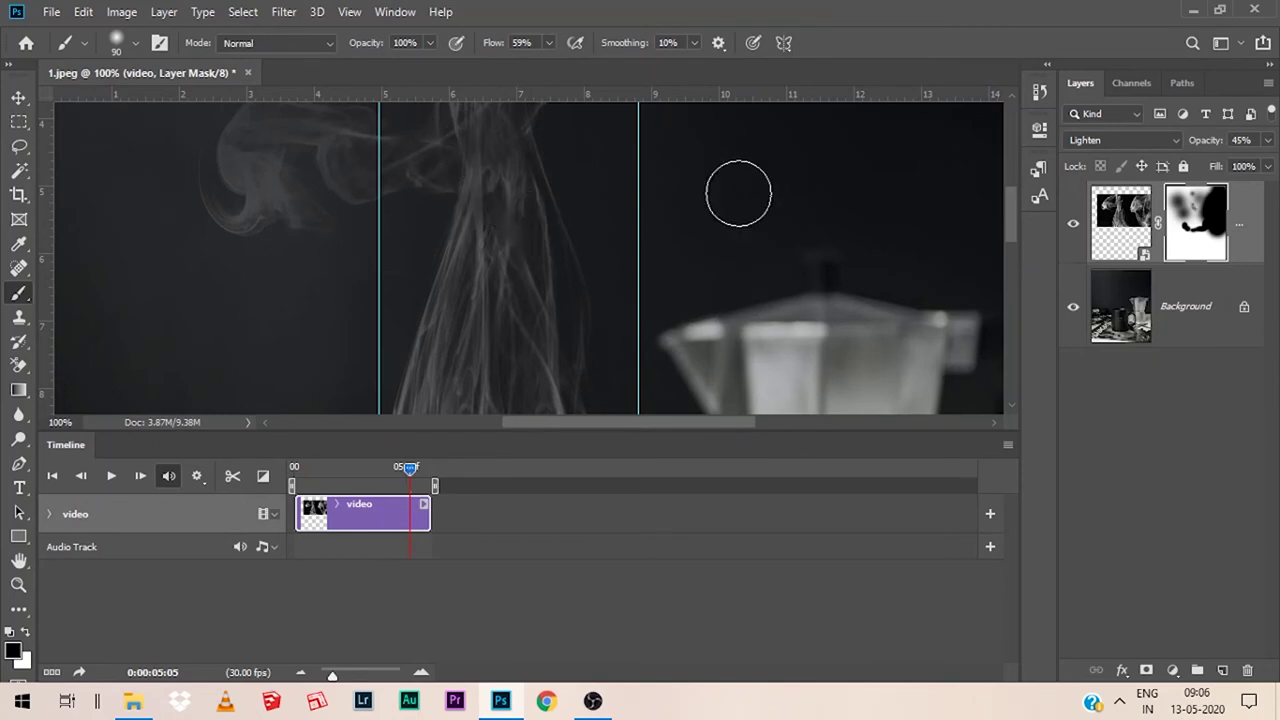
{"action": "left_click_drag", "start_coordinate": [1010, 222], "coordinate": [1010, 194]}
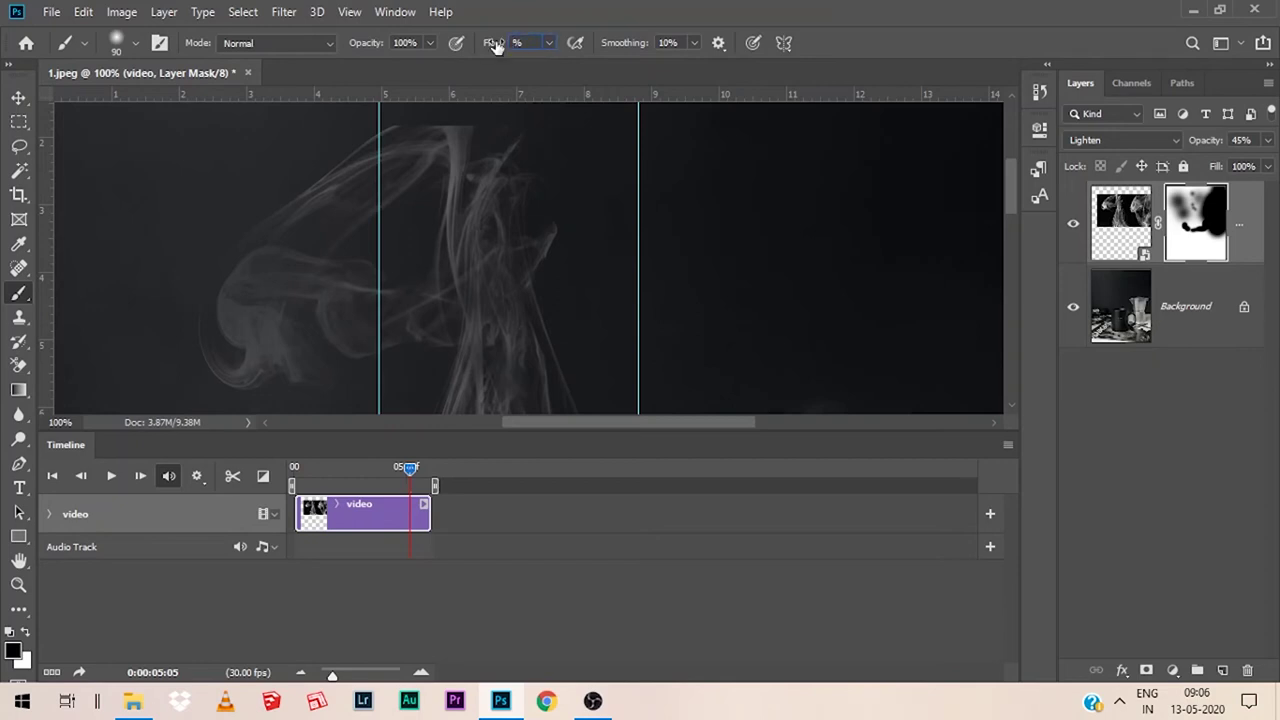
{"action": "mouse_move", "coordinate": [486, 139]}
{"action": "left_mouse_down"}
{"action": "mouse_move", "coordinate": [460, 200]}
{"action": "mouse_move", "coordinate": [460, 149]}
{"action": "left_mouse_up"}
{"action": "mouse_move", "coordinate": [1010, 200]}
{"action": "left_mouse_down"}
{"action": "mouse_move", "coordinate": [1013, 251]}
{"action": "mouse_move", "coordinate": [997, 234]}
{"action": "left_mouse_up"}
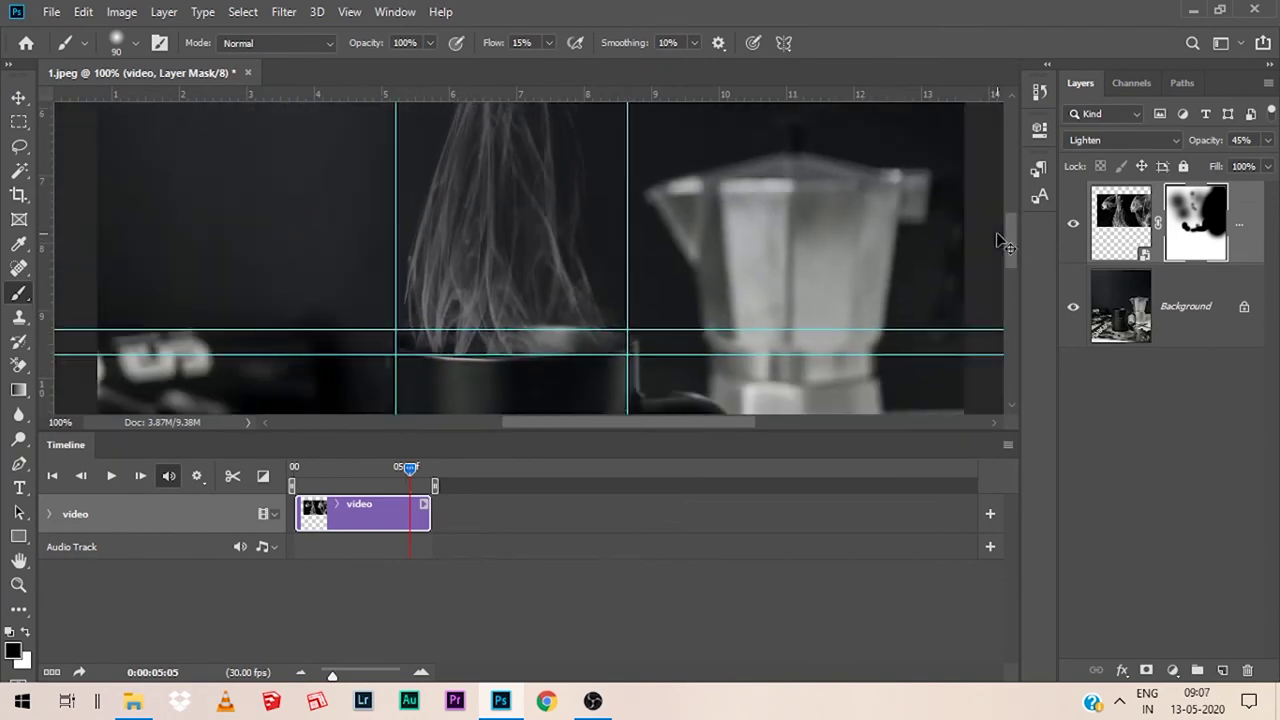
Step: Fit the image, preview the smoke animation, and duplicate the video layer as 'video copy'
{"action": "key", "text": "ctrl+0"}
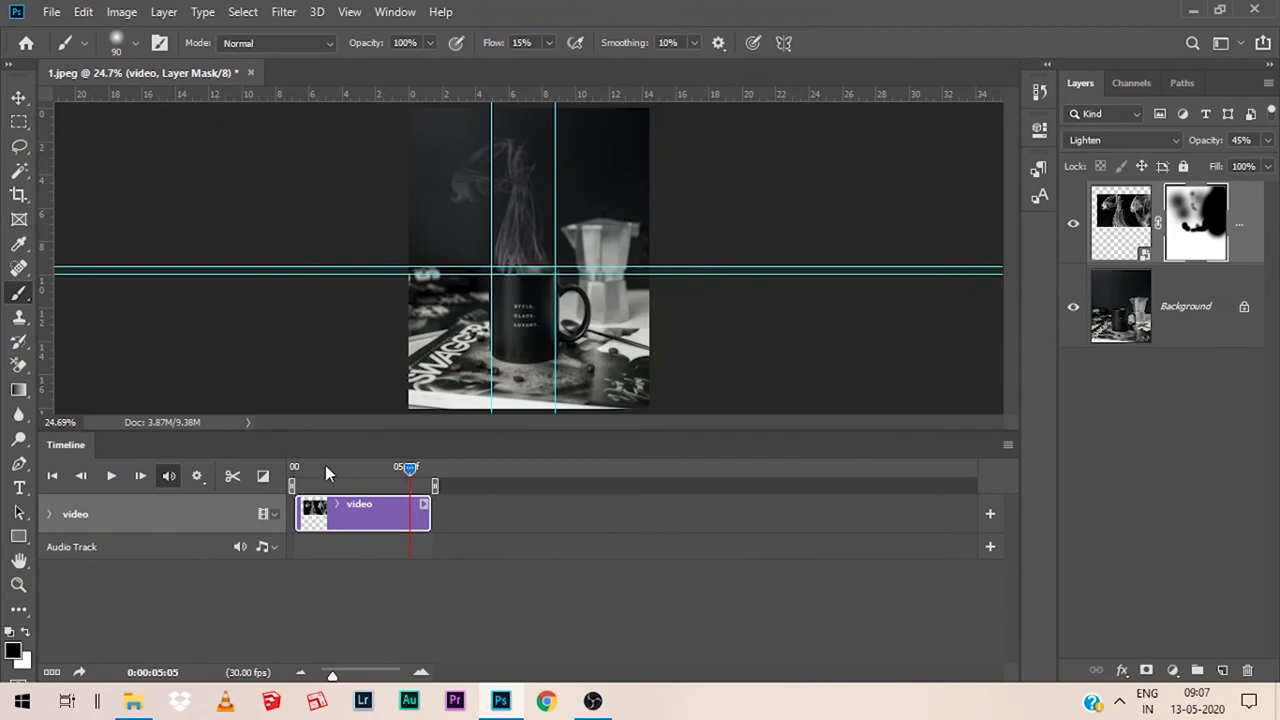
{"action": "left_click", "coordinate": [281, 462]}
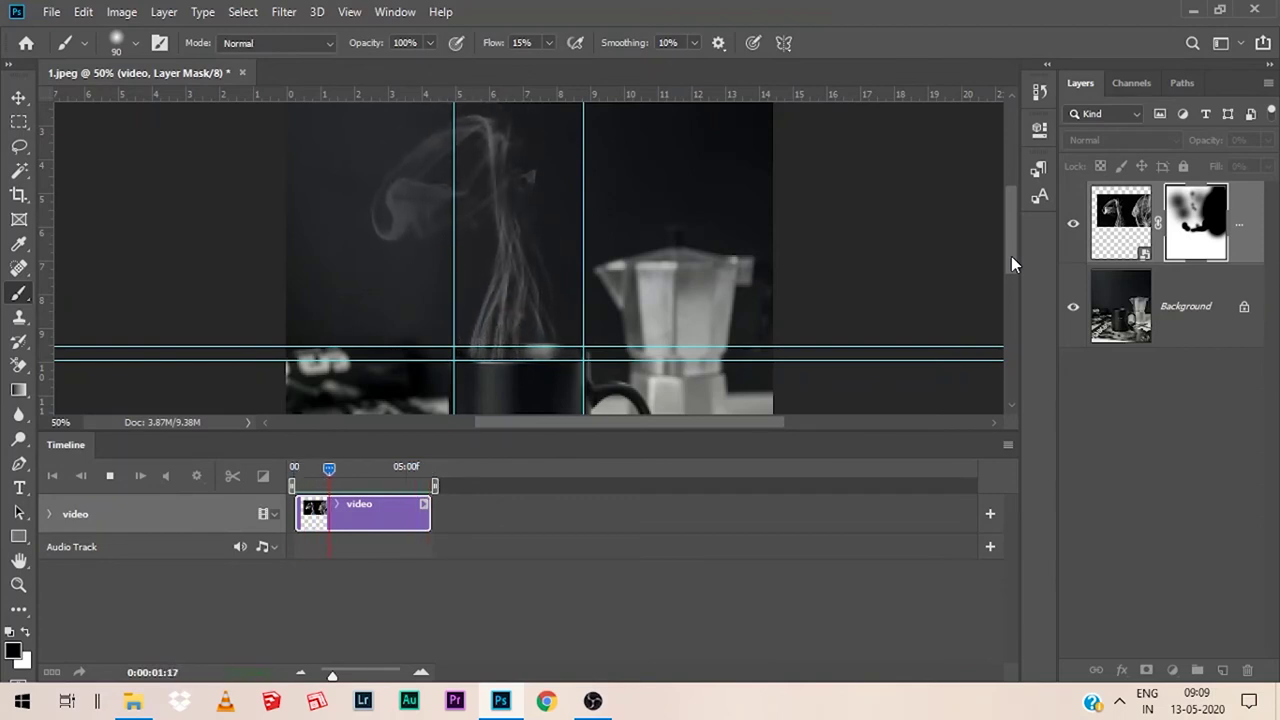
{"action": "key", "text": "space"}
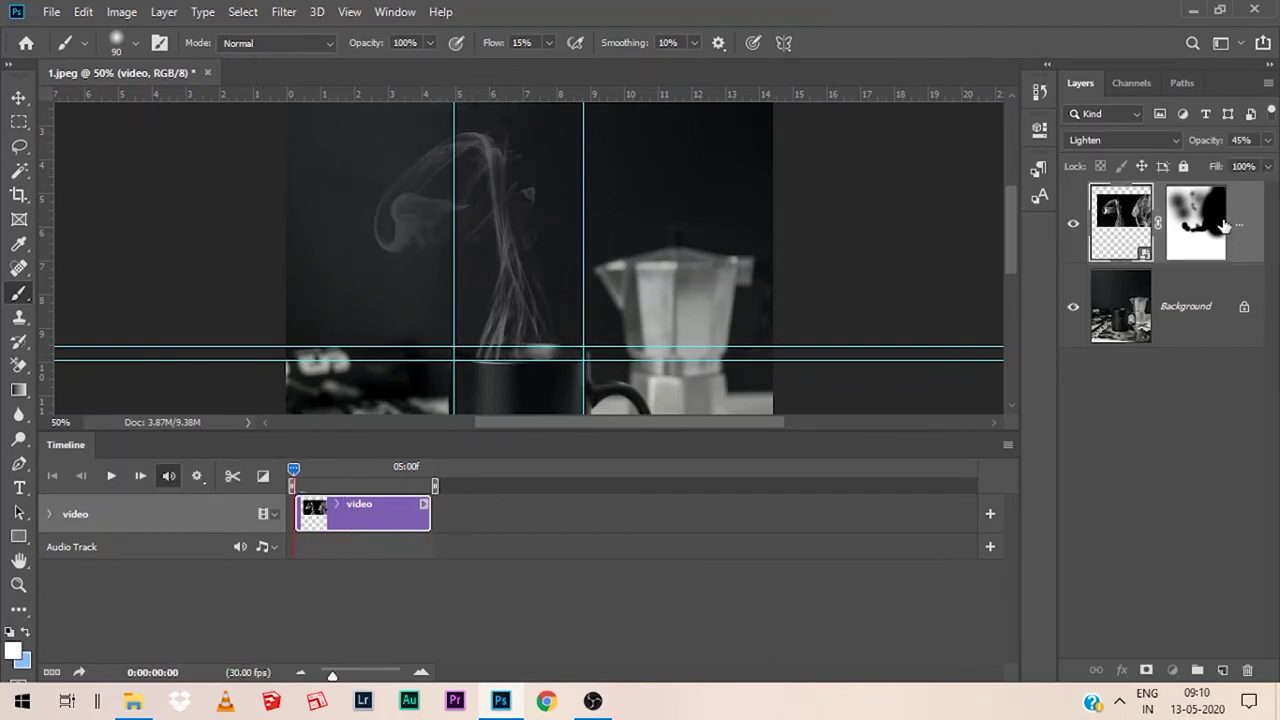
{"action": "mouse_move", "coordinate": [1247, 217]}
{"action": "left_mouse_down"}
{"action": "mouse_move", "coordinate": [1205, 662]}
{"action": "mouse_move", "coordinate": [1222, 670]}
{"action": "left_mouse_up"}
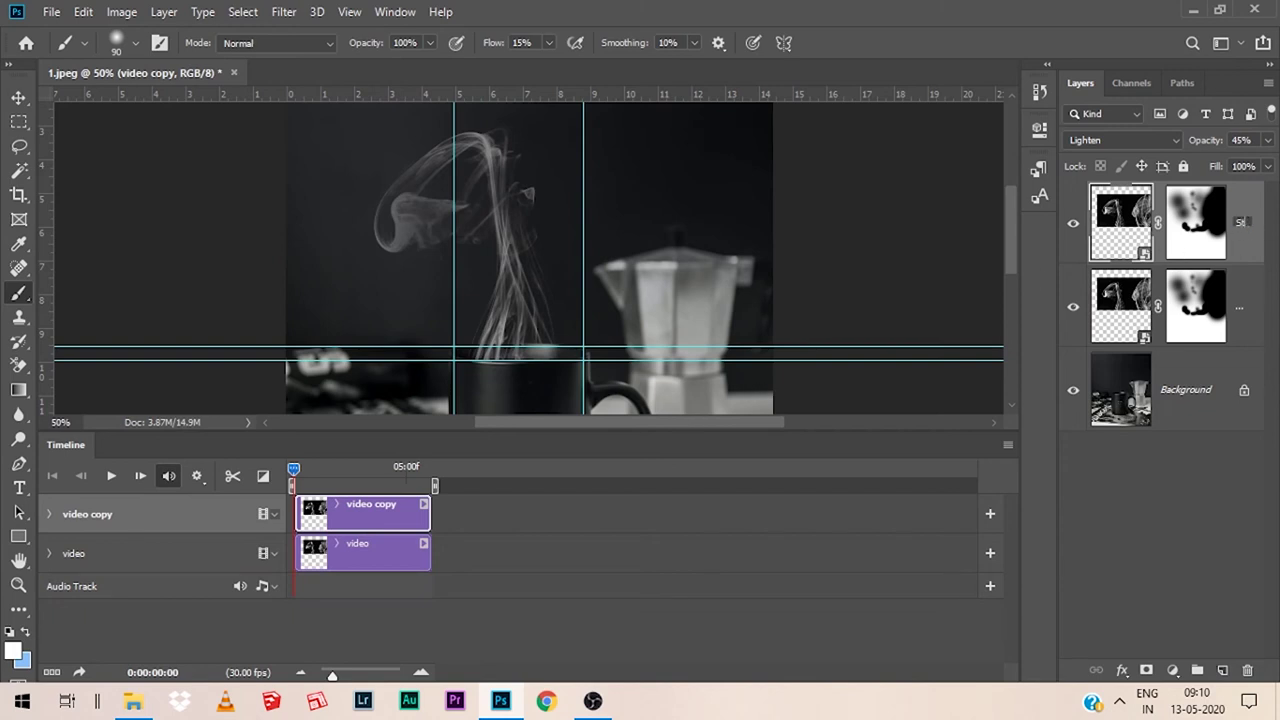
Step: Rename the copied smoke layer 'Start' and the original smoke layer 'End'
{"action": "key", "text": "Return"}
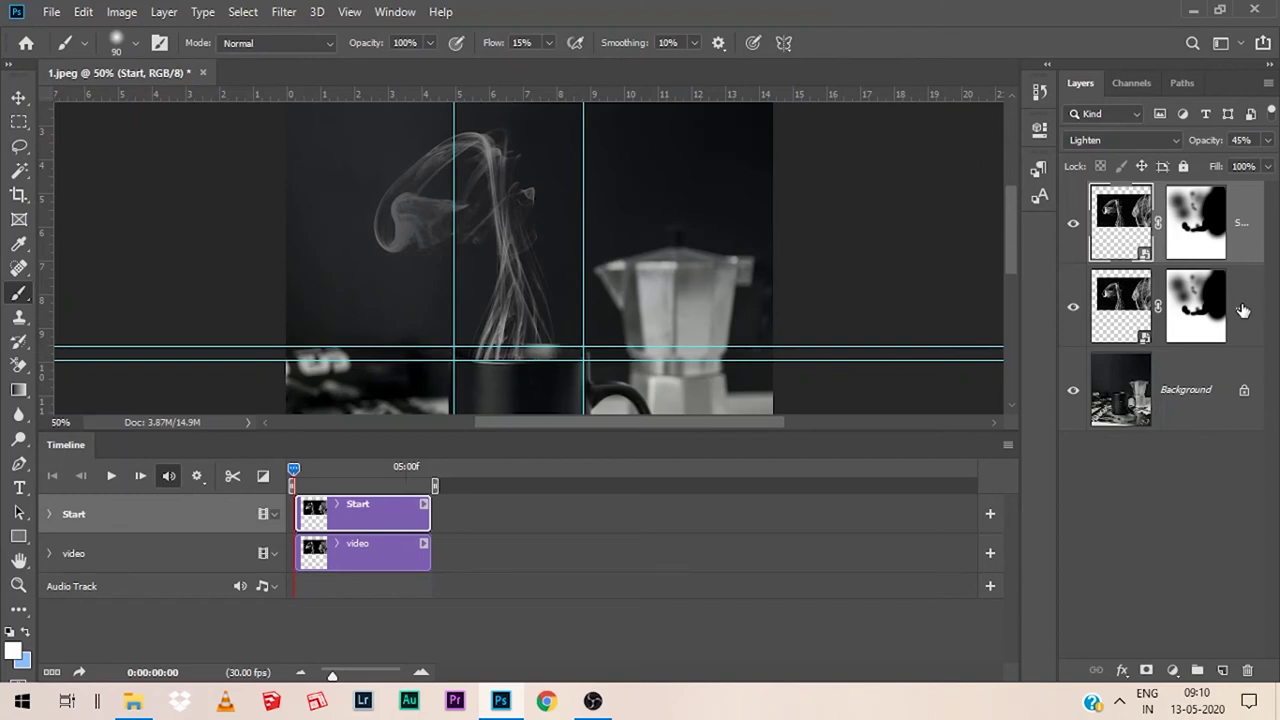
{"action": "left_click", "coordinate": [1242, 309]}
{"action": "type", "text": "End"}
{"action": "key", "text": "Return"}
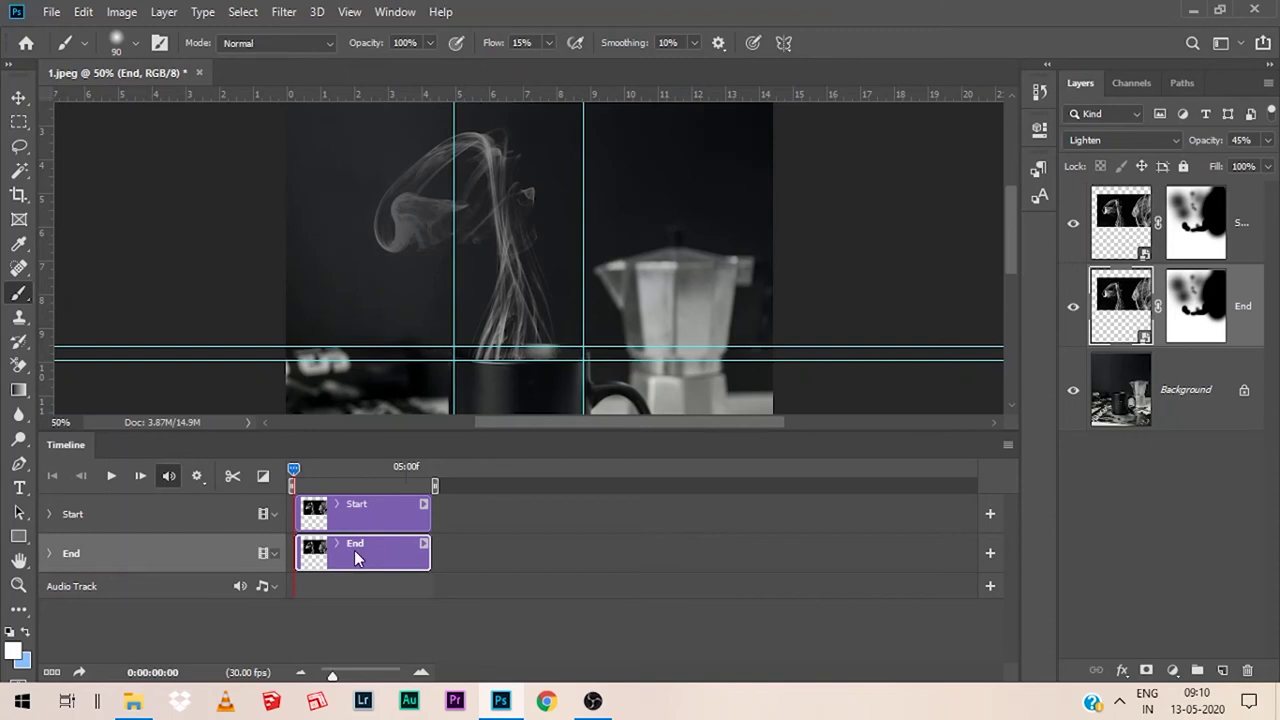
Step: Move the End clip to begin near 4 seconds and trim it to finish with Start
{"action": "left_click_drag", "start_coordinate": [357, 557], "coordinate": [481, 554]}
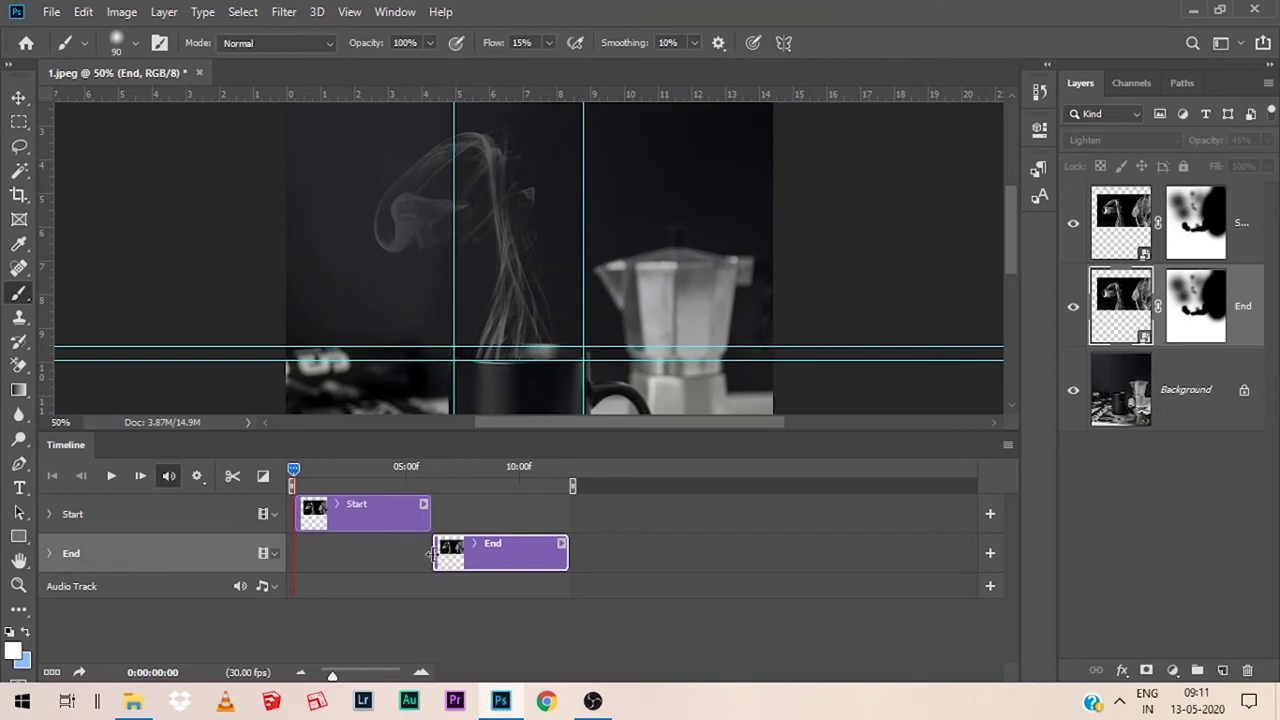
{"action": "left_click_drag", "start_coordinate": [430, 553], "coordinate": [383, 550]}
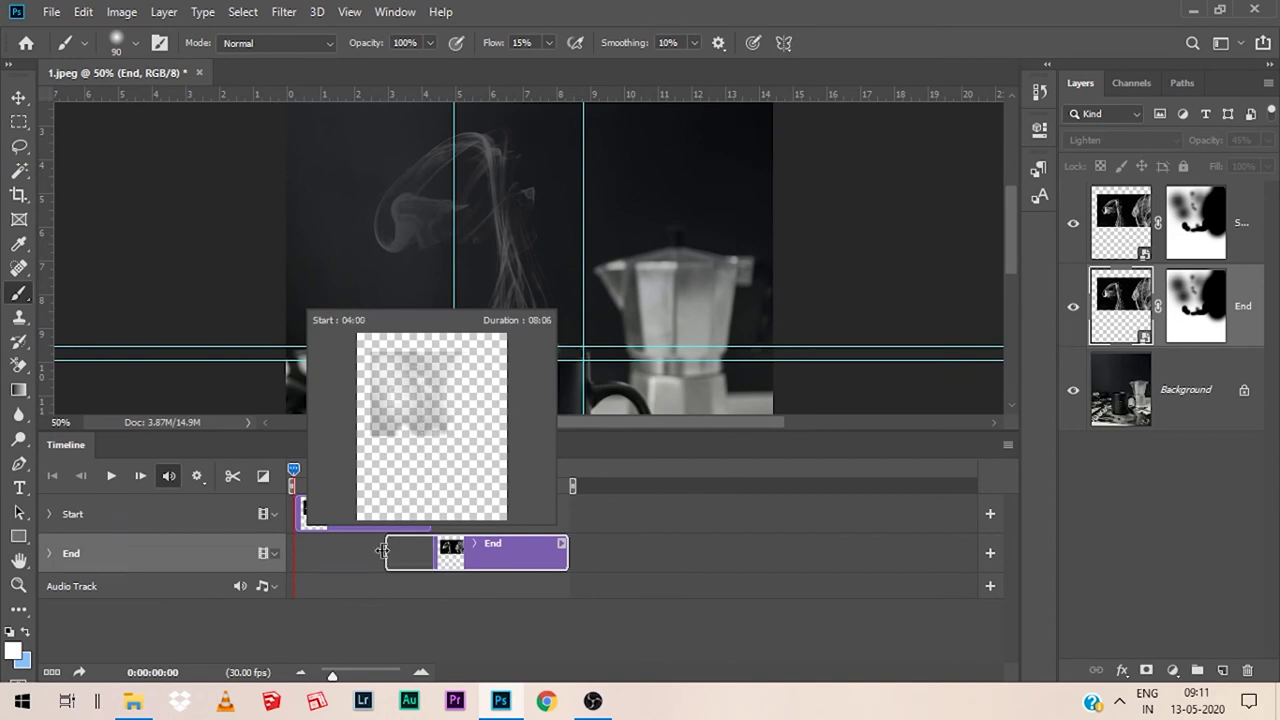
{"action": "left_click_drag", "start_coordinate": [383, 550], "coordinate": [368, 556]}
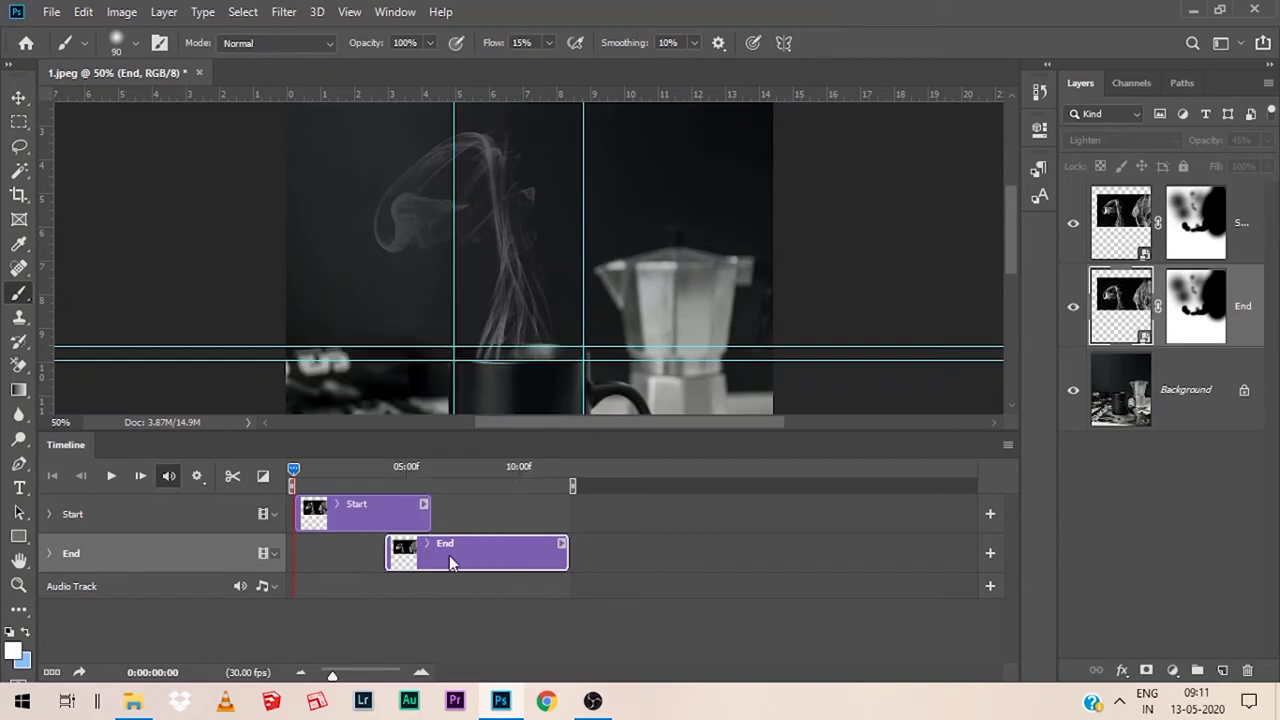
{"action": "left_click_drag", "start_coordinate": [449, 563], "coordinate": [442, 563]}
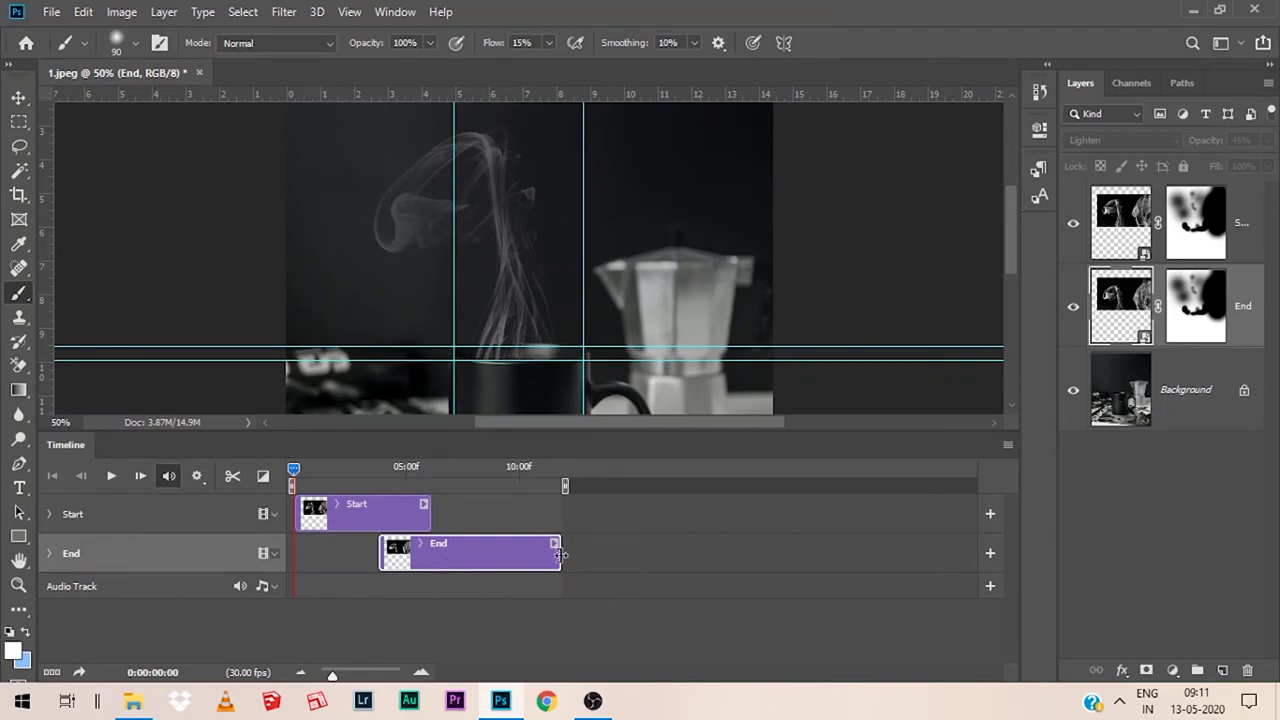
{"action": "left_click_drag", "start_coordinate": [561, 556], "coordinate": [428, 543]}
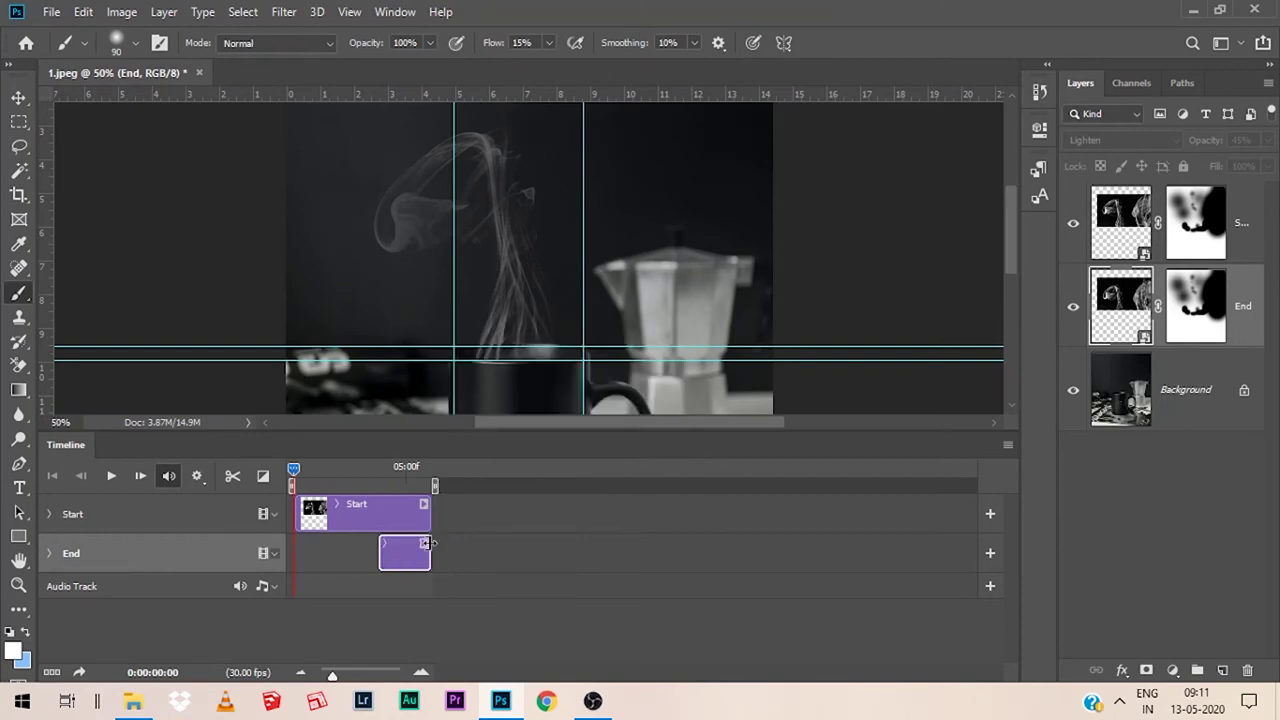
{"action": "left_click_drag", "start_coordinate": [332, 675], "coordinate": [349, 676]}
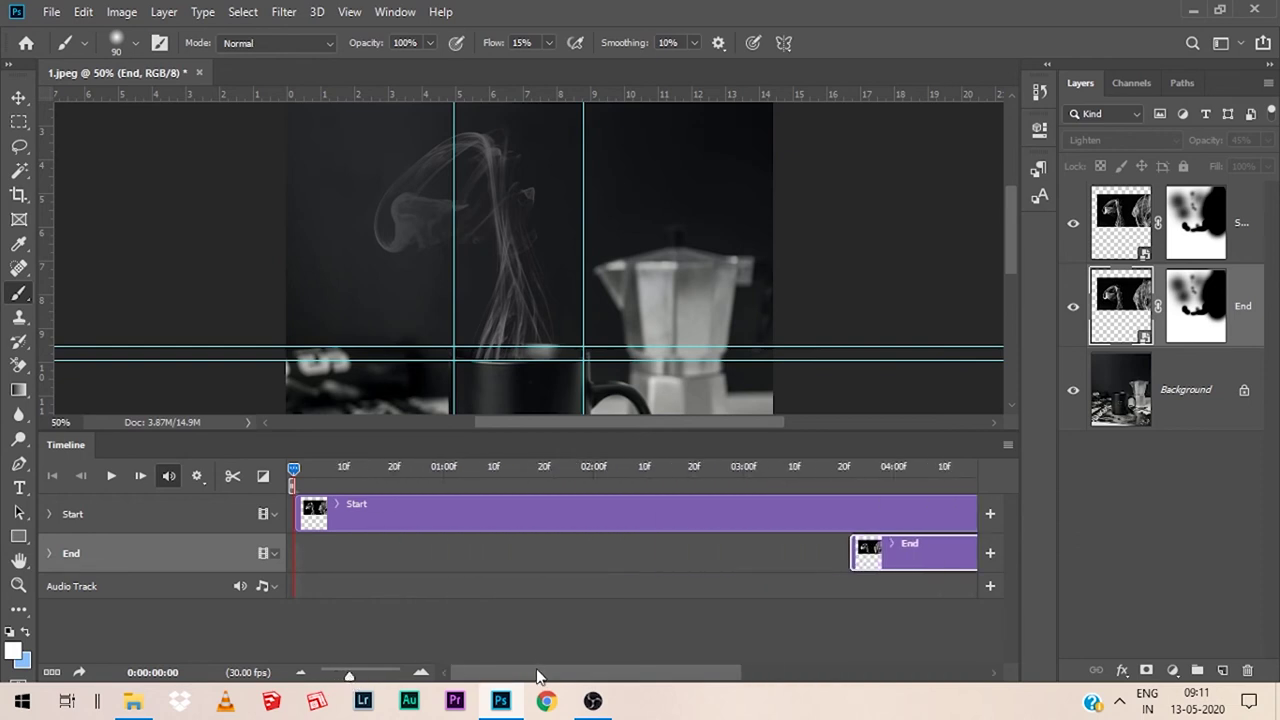
{"action": "left_click_drag", "start_coordinate": [541, 675], "coordinate": [675, 675]}
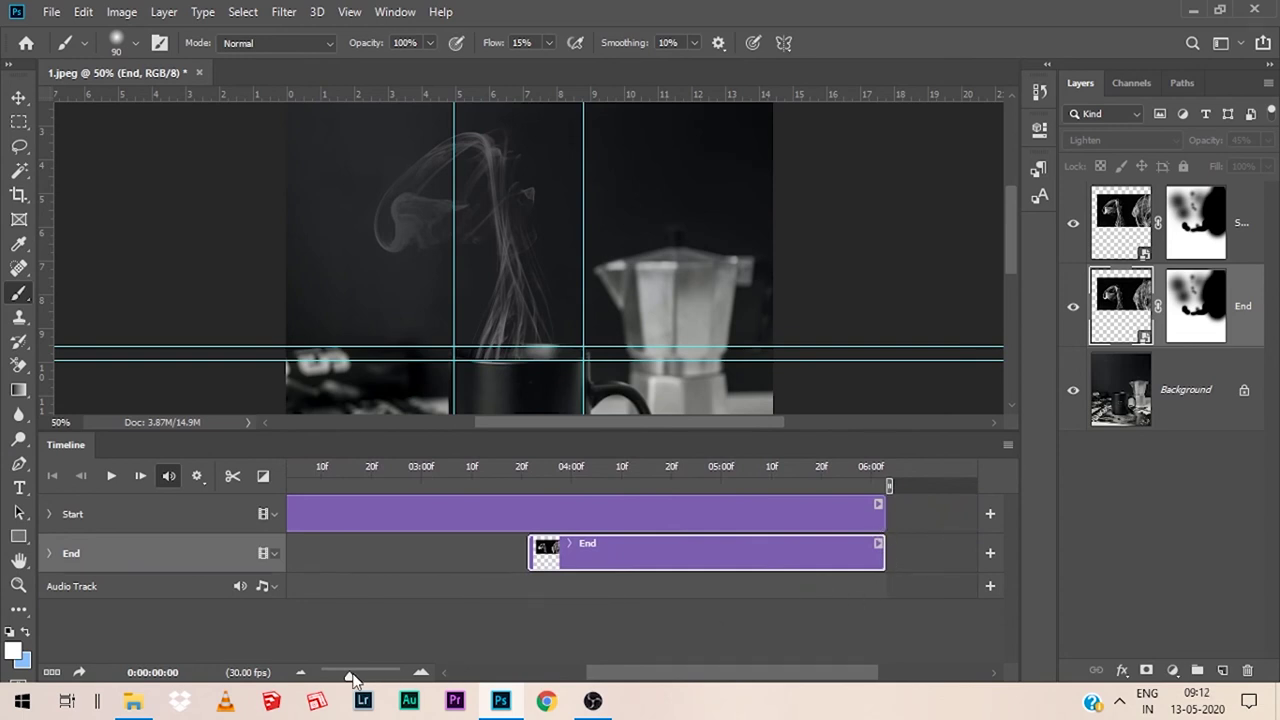
{"action": "left_click_drag", "start_coordinate": [349, 676], "coordinate": [338, 676]}
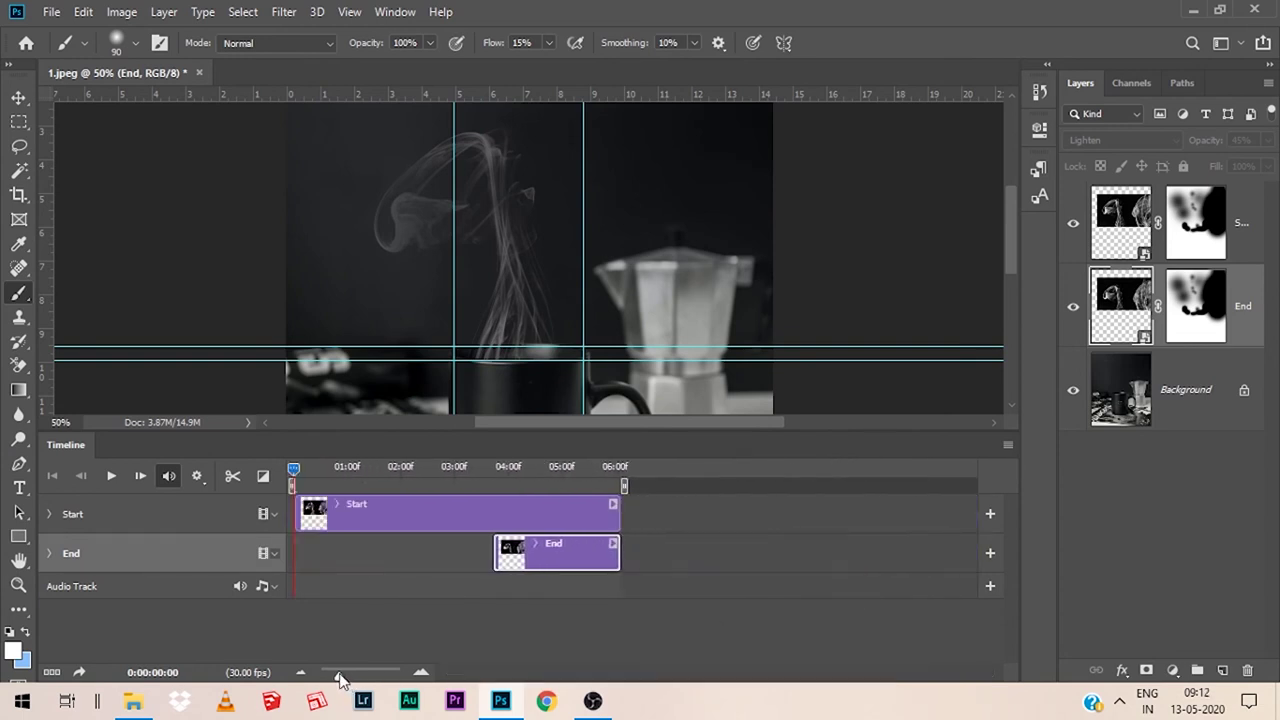
Step: Keyframe the Start layer's opacity from 45% at about 4 seconds to 0% at the end
{"action": "left_click", "coordinate": [322, 515]}
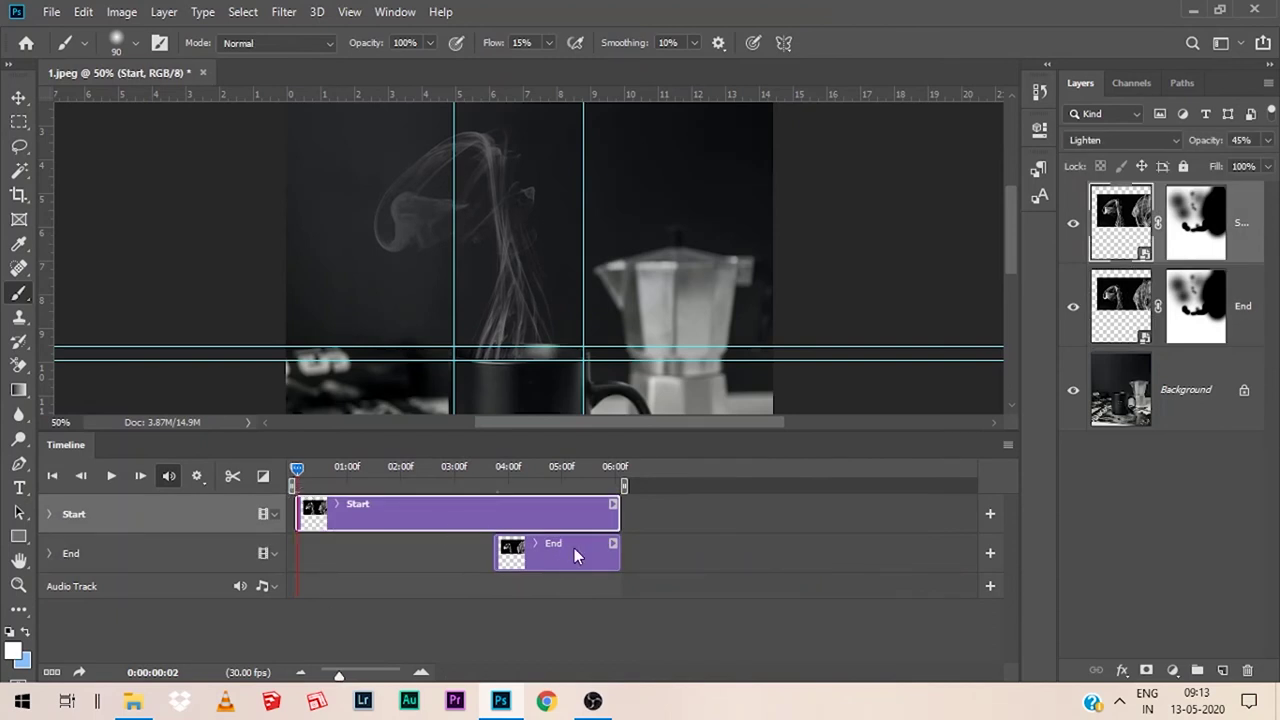
{"action": "left_click", "coordinate": [498, 469]}
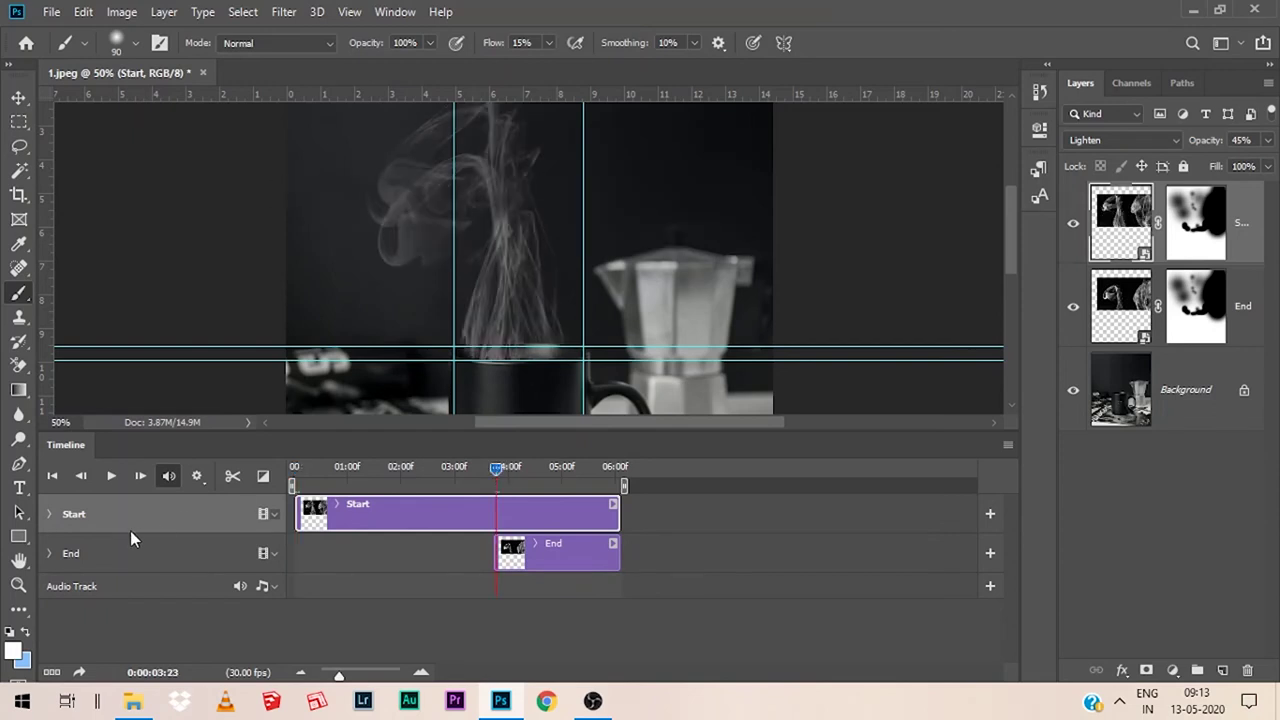
{"action": "left_click", "coordinate": [49, 515]}
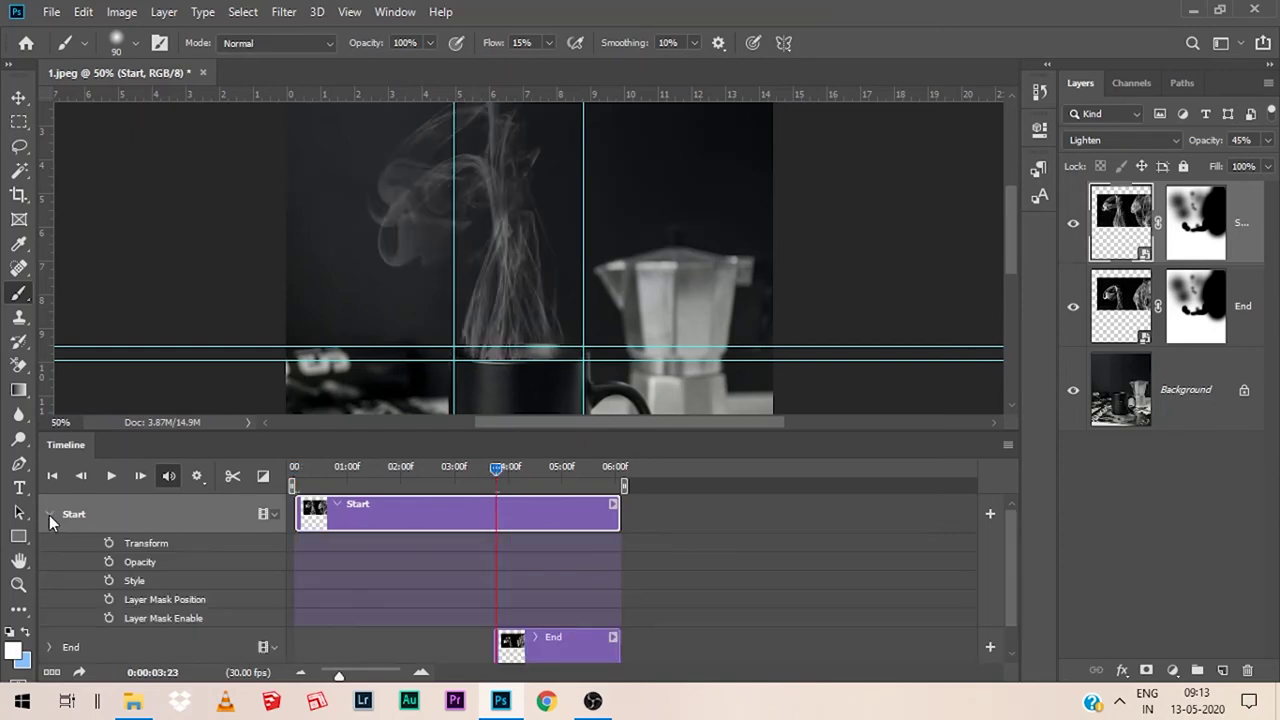
{"action": "left_click", "coordinate": [108, 564]}
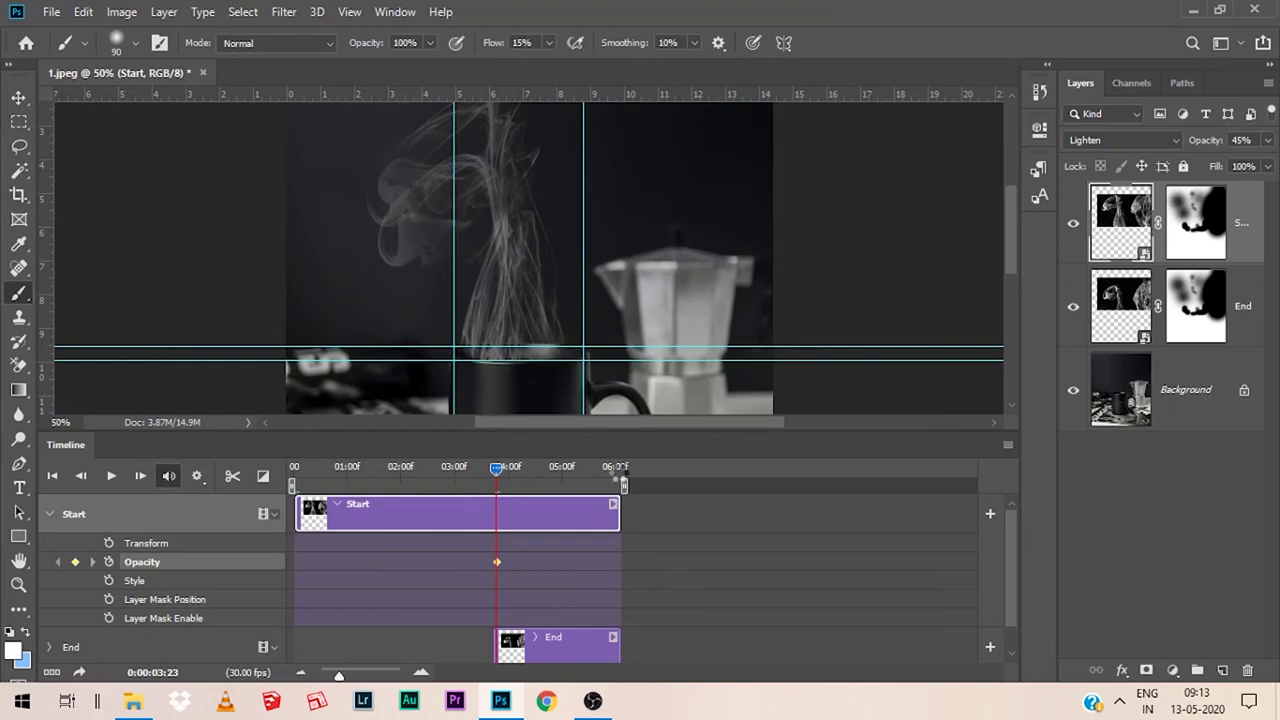
{"action": "left_click", "coordinate": [619, 474]}
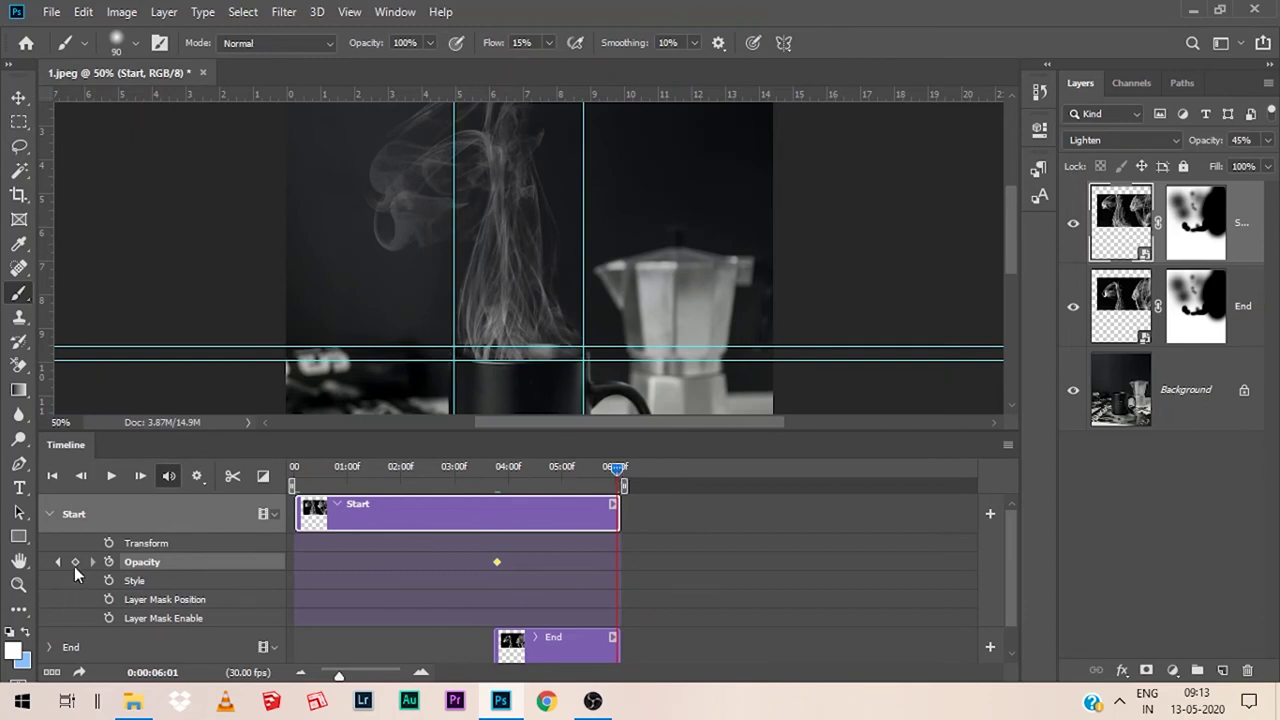
{"action": "left_click", "coordinate": [74, 562]}
{"action": "left_click_drag", "start_coordinate": [1230, 140], "coordinate": [1222, 141]}
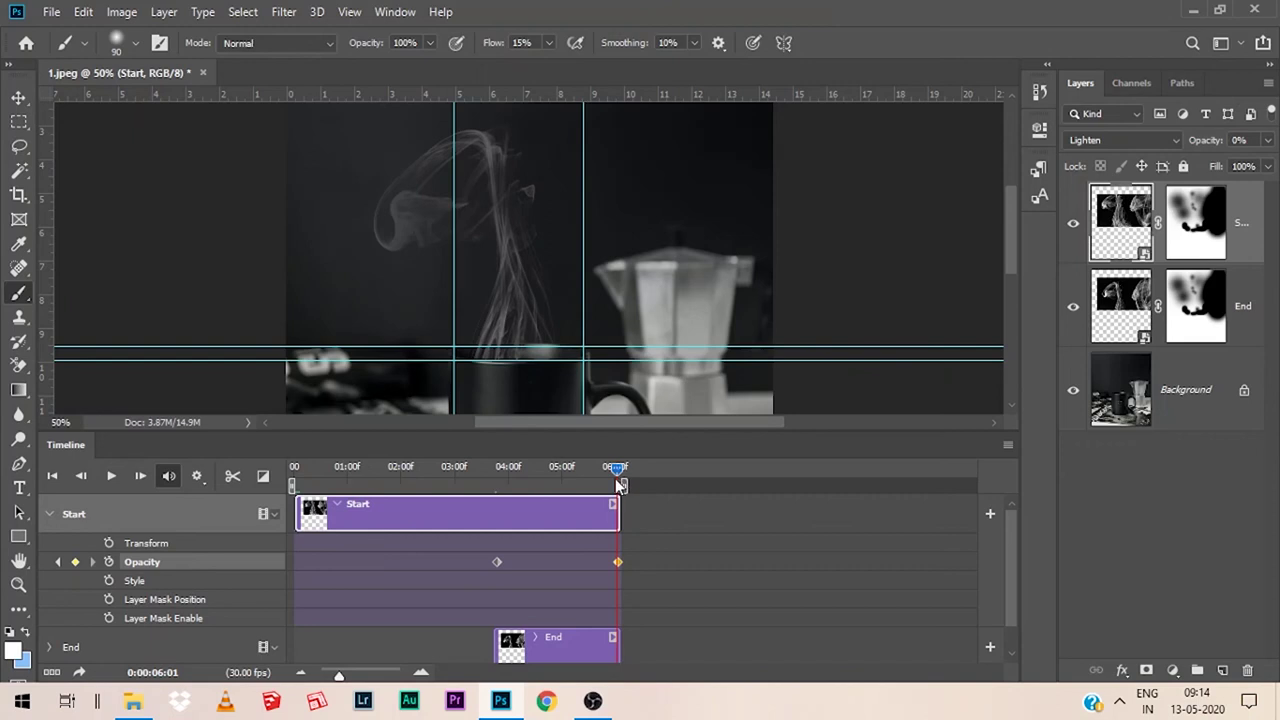
{"action": "left_click", "coordinate": [497, 467]}
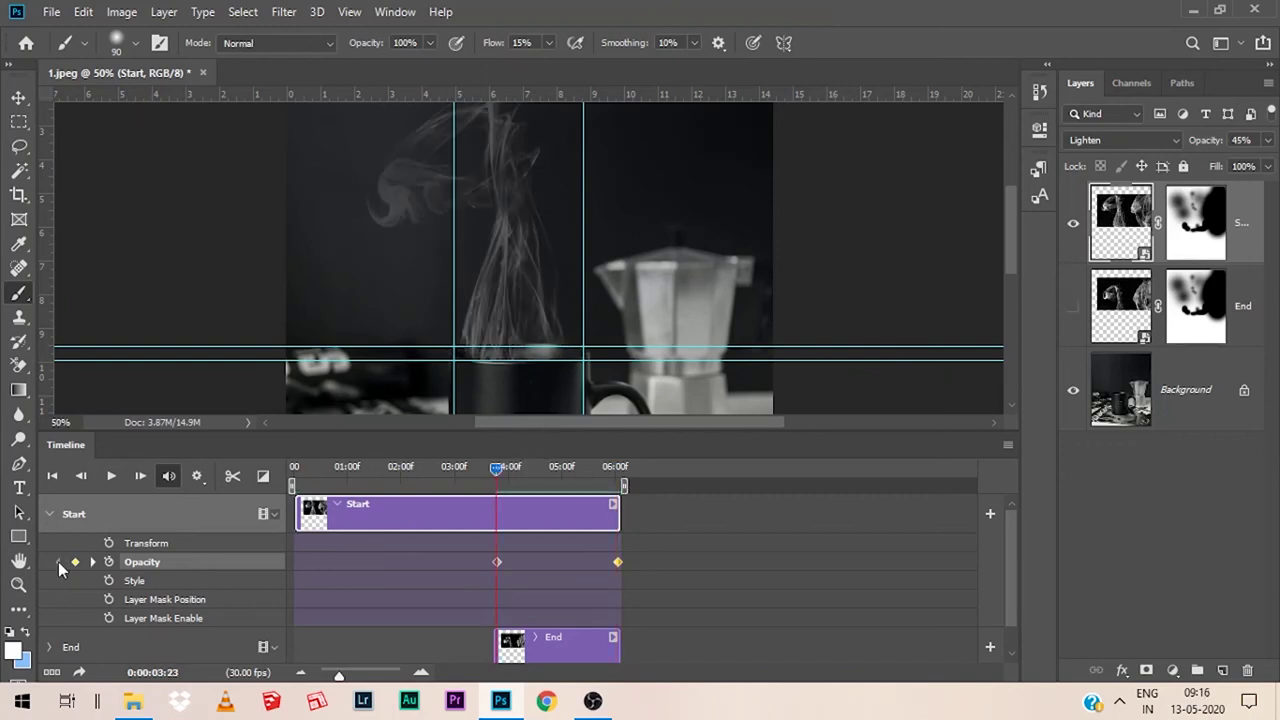
Step: Preview the Start fade, make the End layer visible again, and collapse Start's properties
{"action": "key", "text": "space"}
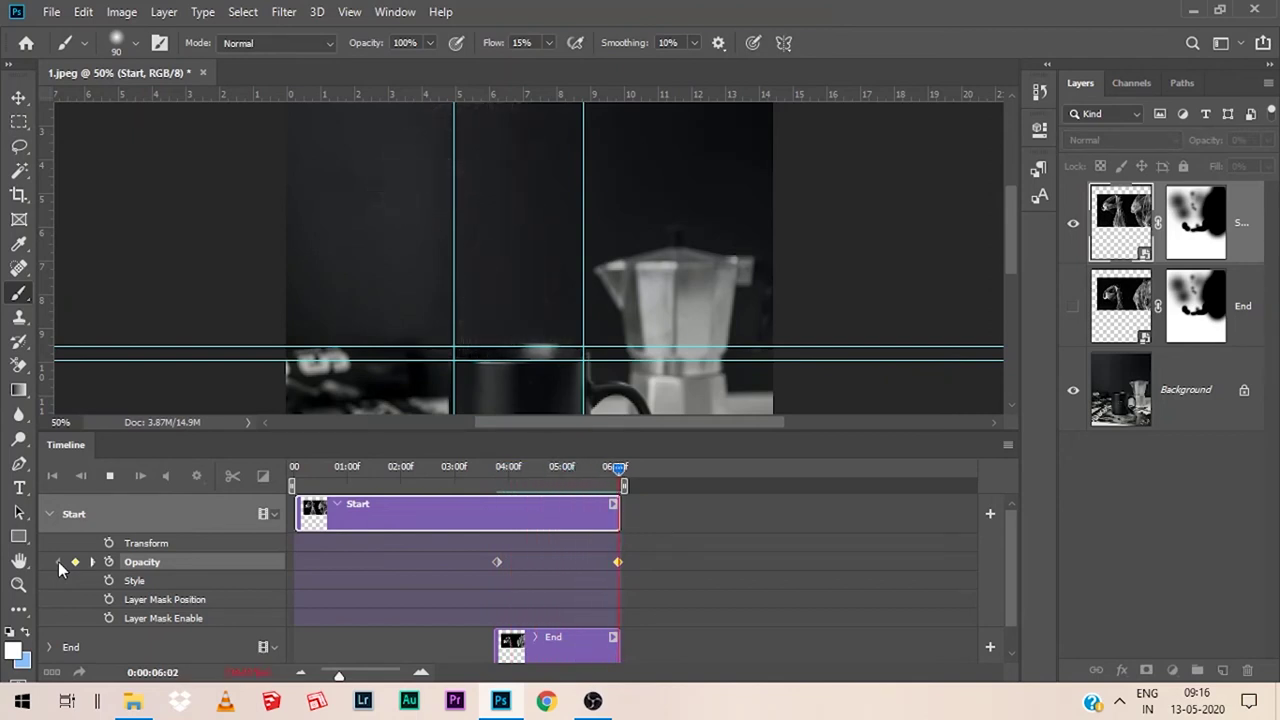
{"action": "key", "text": "space"}
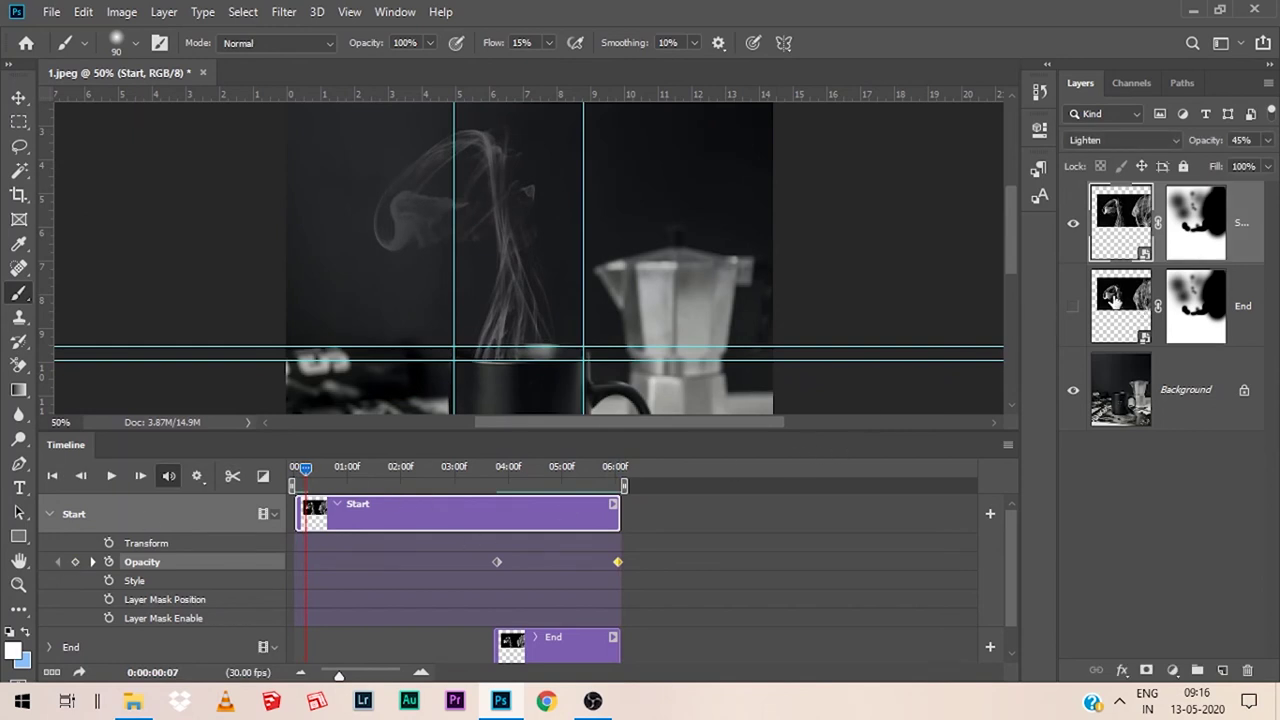
{"action": "left_click", "coordinate": [1074, 308]}
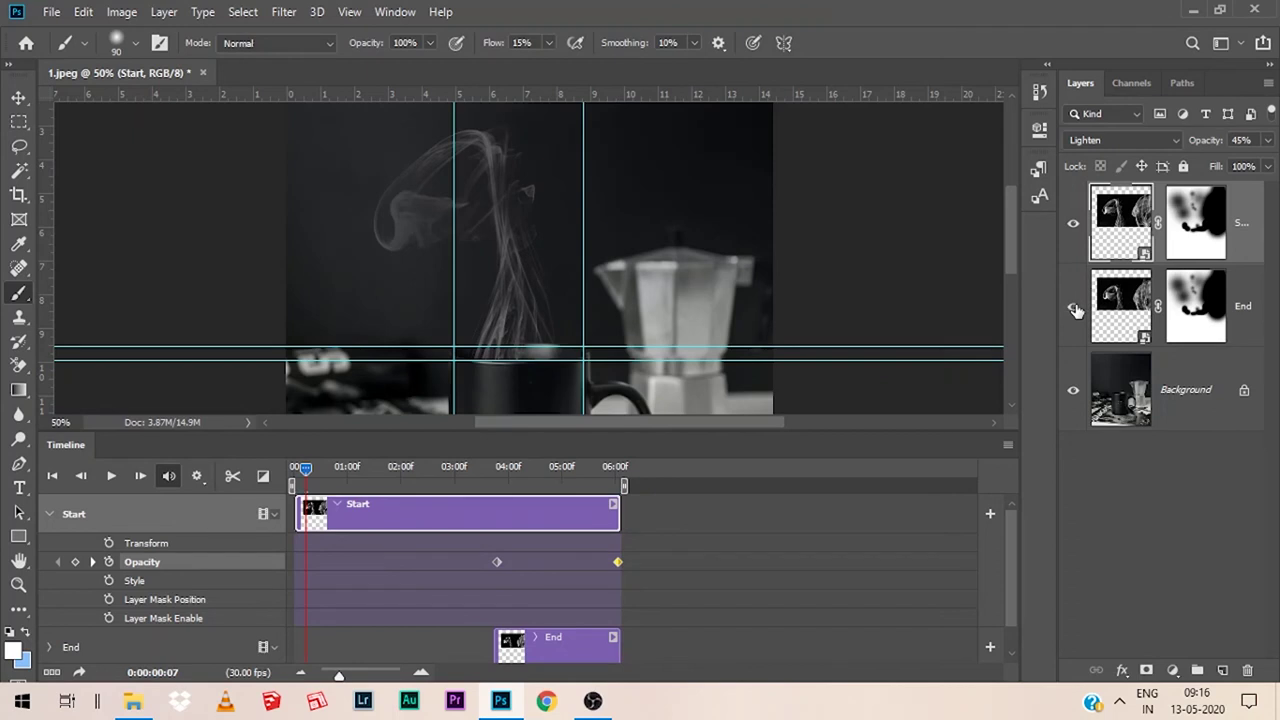
{"action": "left_click", "coordinate": [92, 562]}
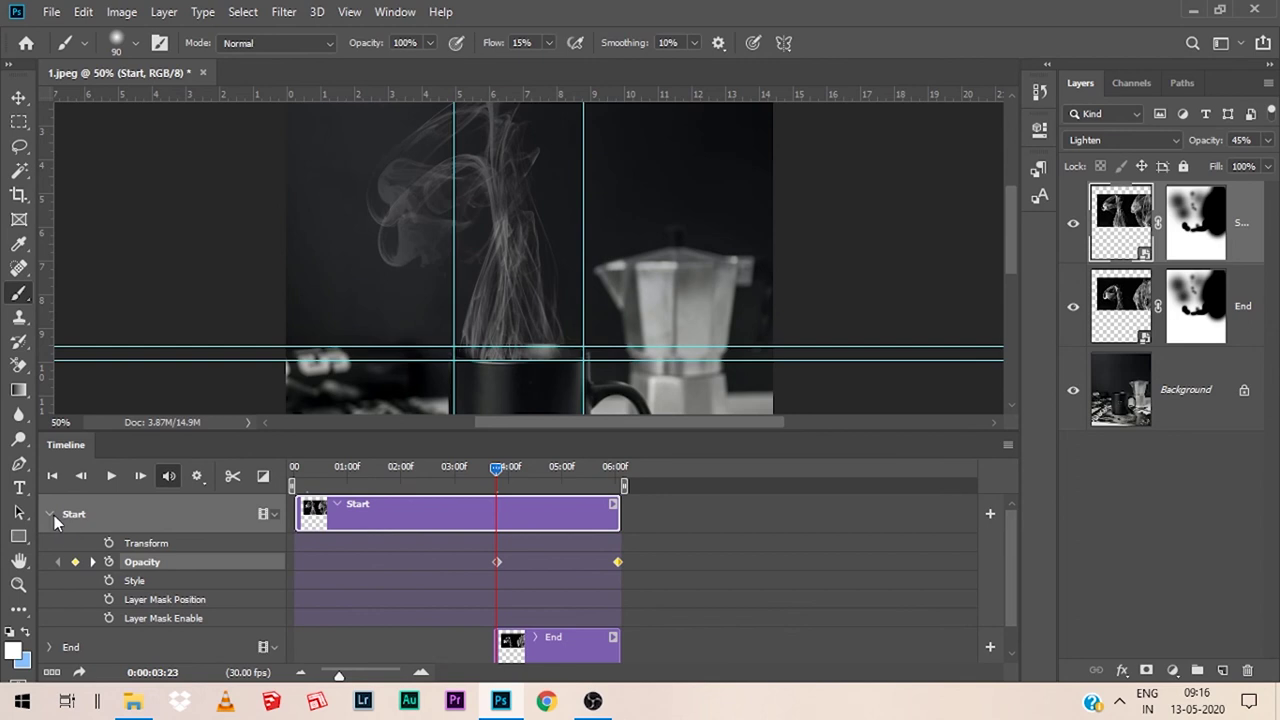
{"action": "left_click", "coordinate": [49, 513]}
Step: Add the End layer's first opacity keyframe at about 4 seconds and enter its starting opacity
{"action": "left_click", "coordinate": [49, 553]}
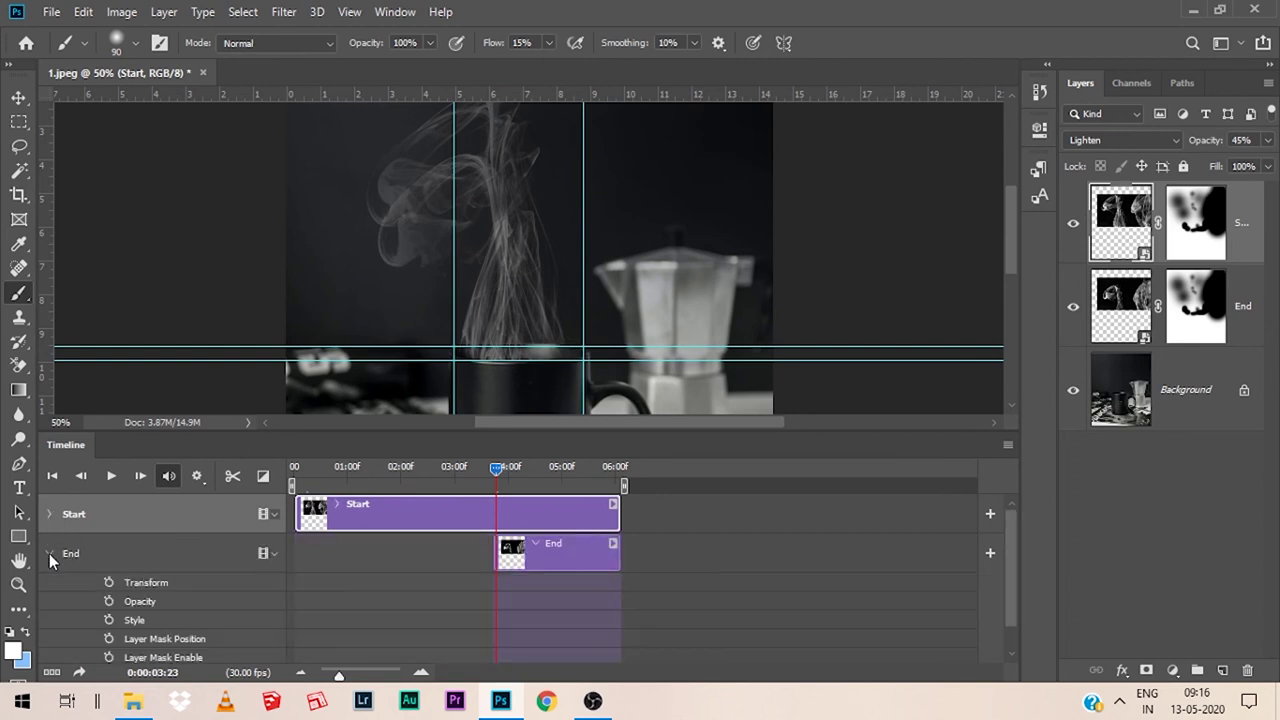
{"action": "left_click", "coordinate": [109, 602]}
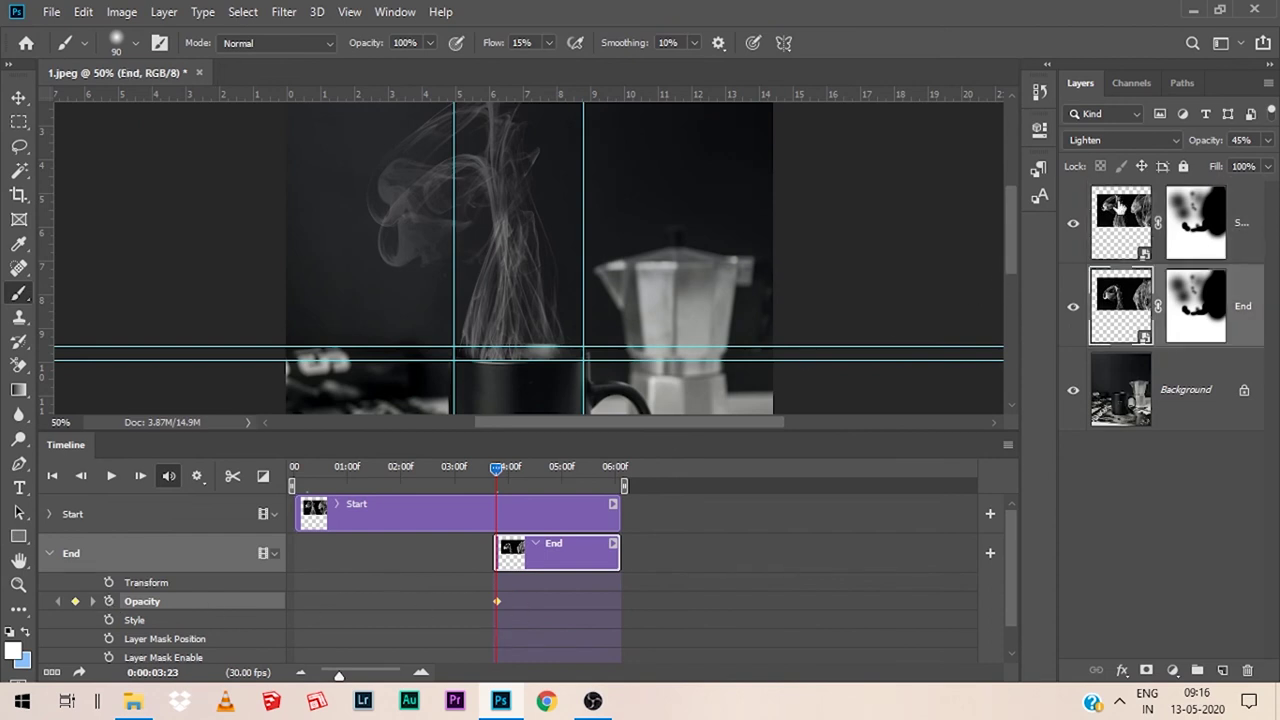
{"action": "left_click", "coordinate": [1240, 140]}
{"action": "type", "text": "5"}
{"action": "type", "text": "0"}
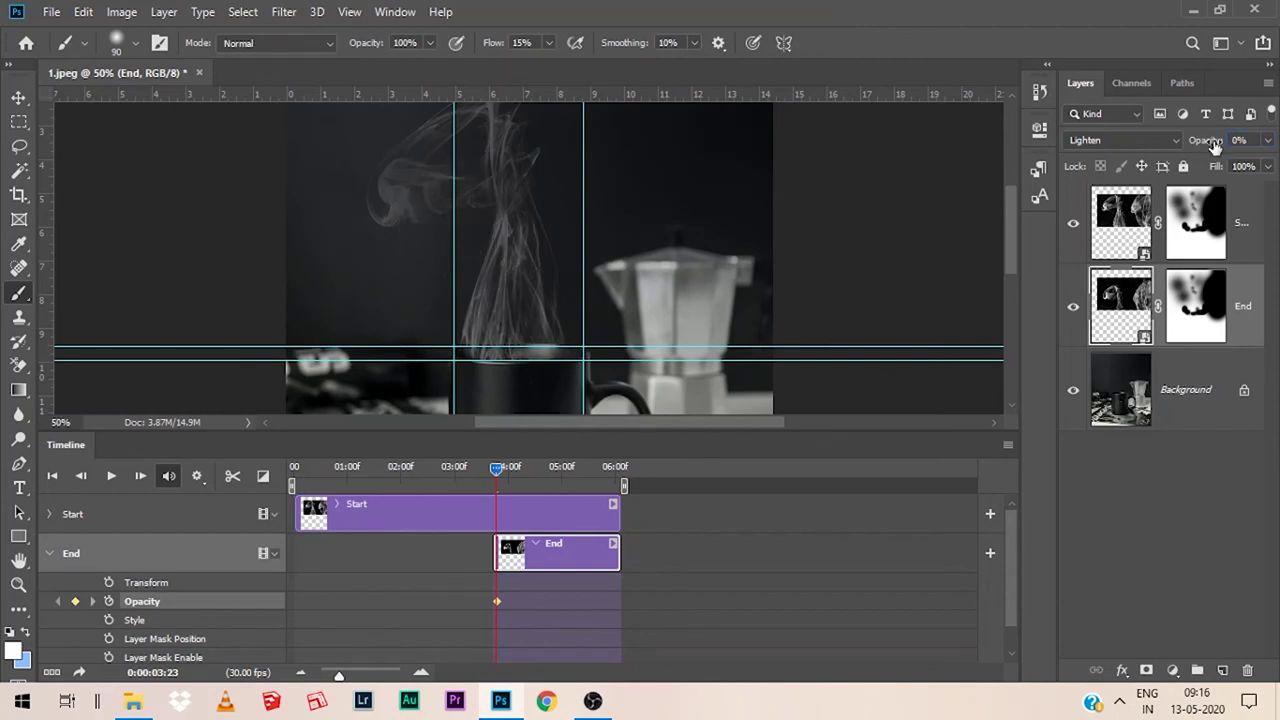
Step: Add an End opacity keyframe at 45% at the clips' end, then return to the start
{"action": "left_click", "coordinate": [49, 514]}
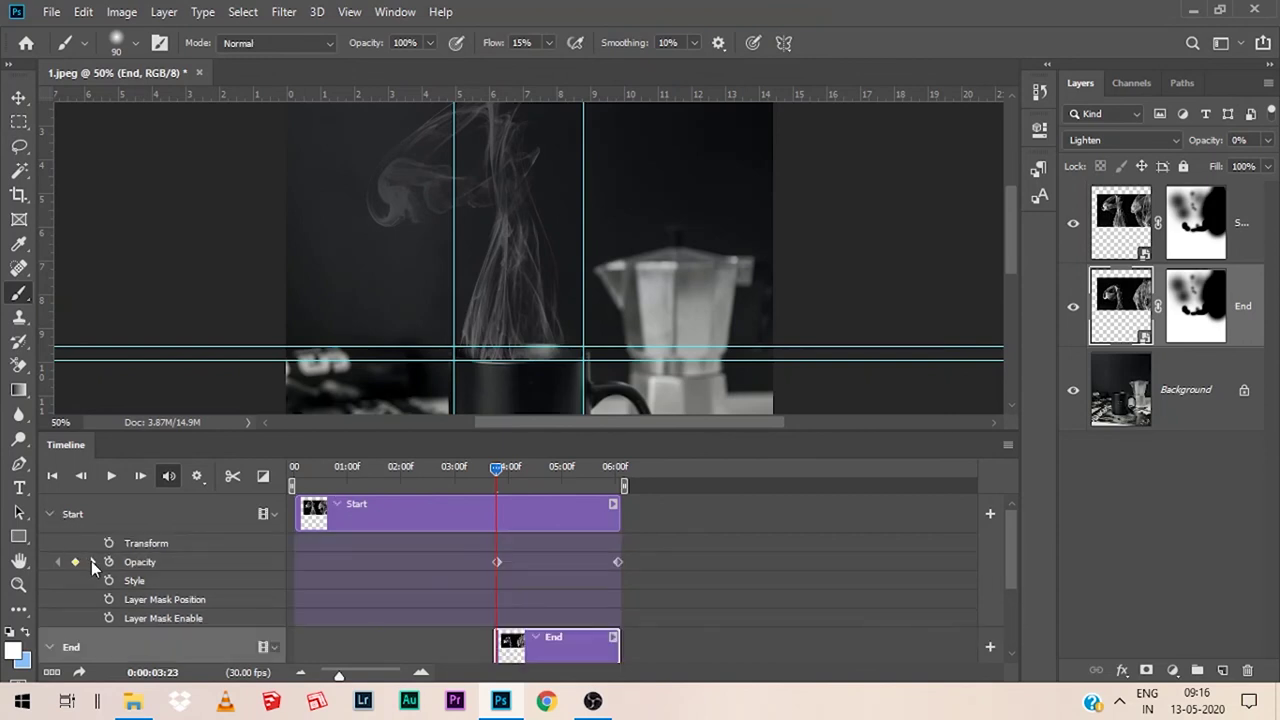
{"action": "left_click", "coordinate": [92, 562]}
{"action": "left_click", "coordinate": [49, 514]}
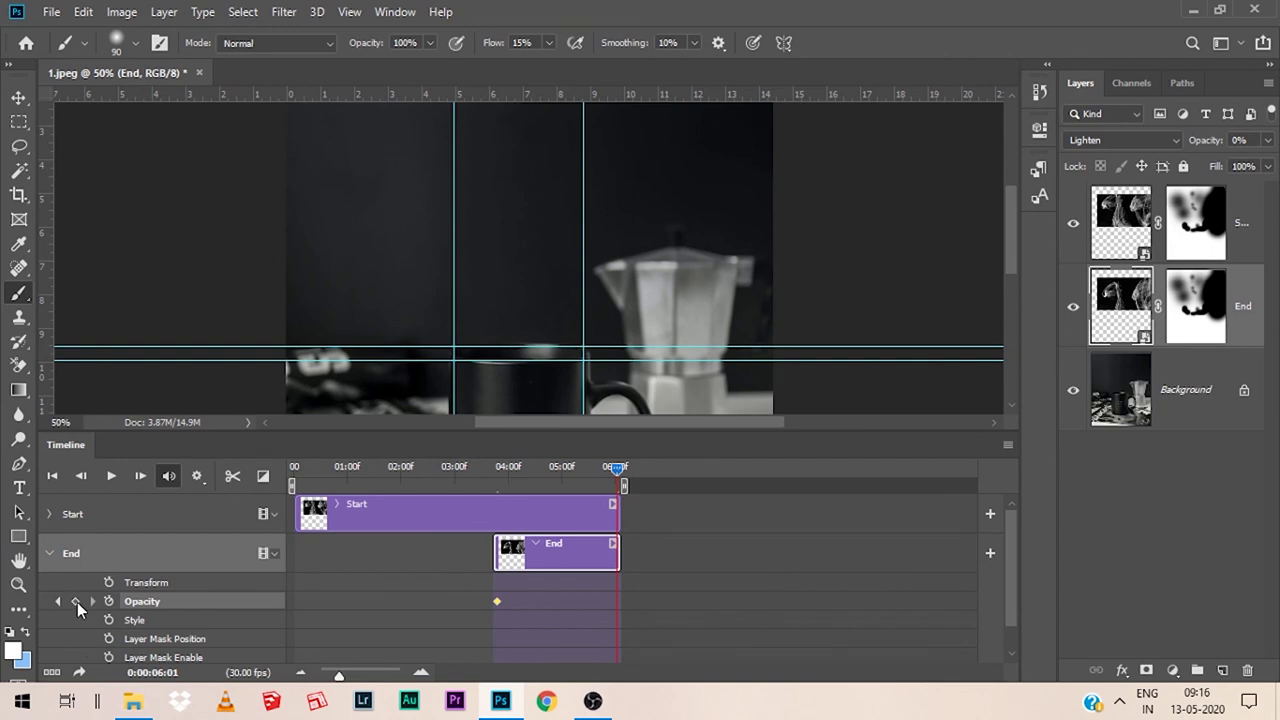
{"action": "left_click", "coordinate": [72, 601]}
{"action": "type", "text": "45"}
{"action": "key", "text": "Return"}
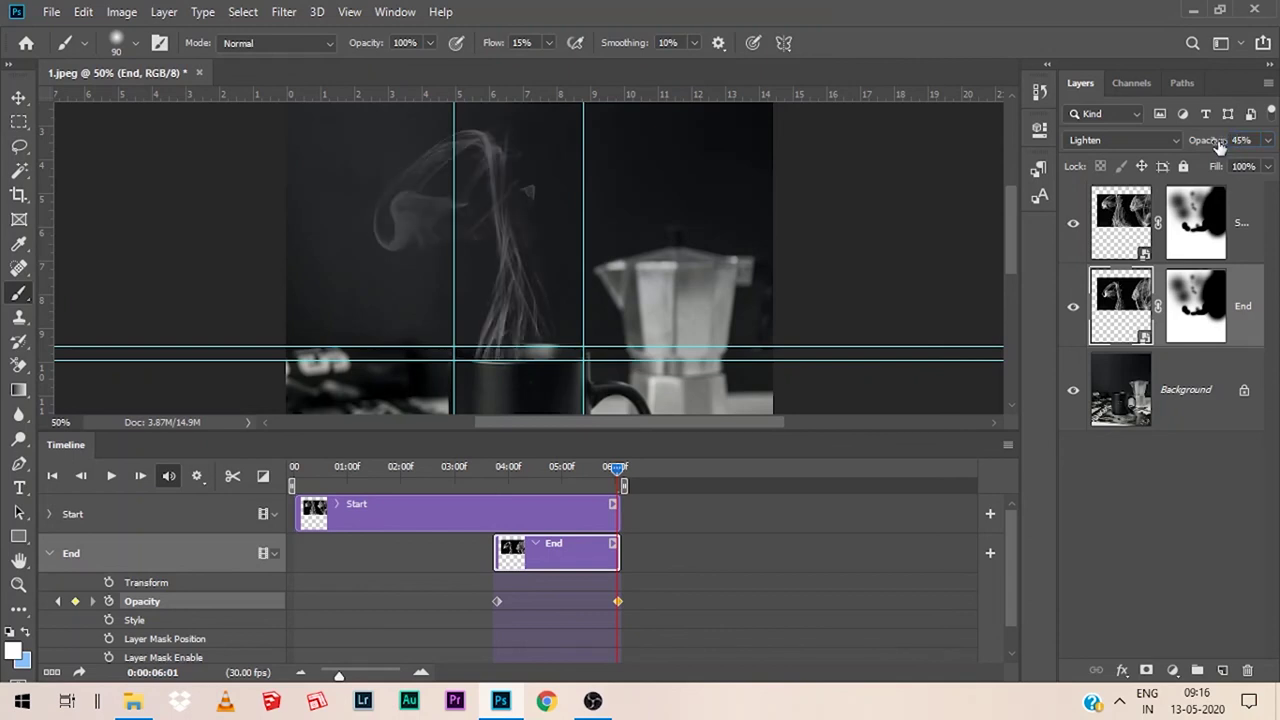
{"action": "left_click", "coordinate": [296, 468]}
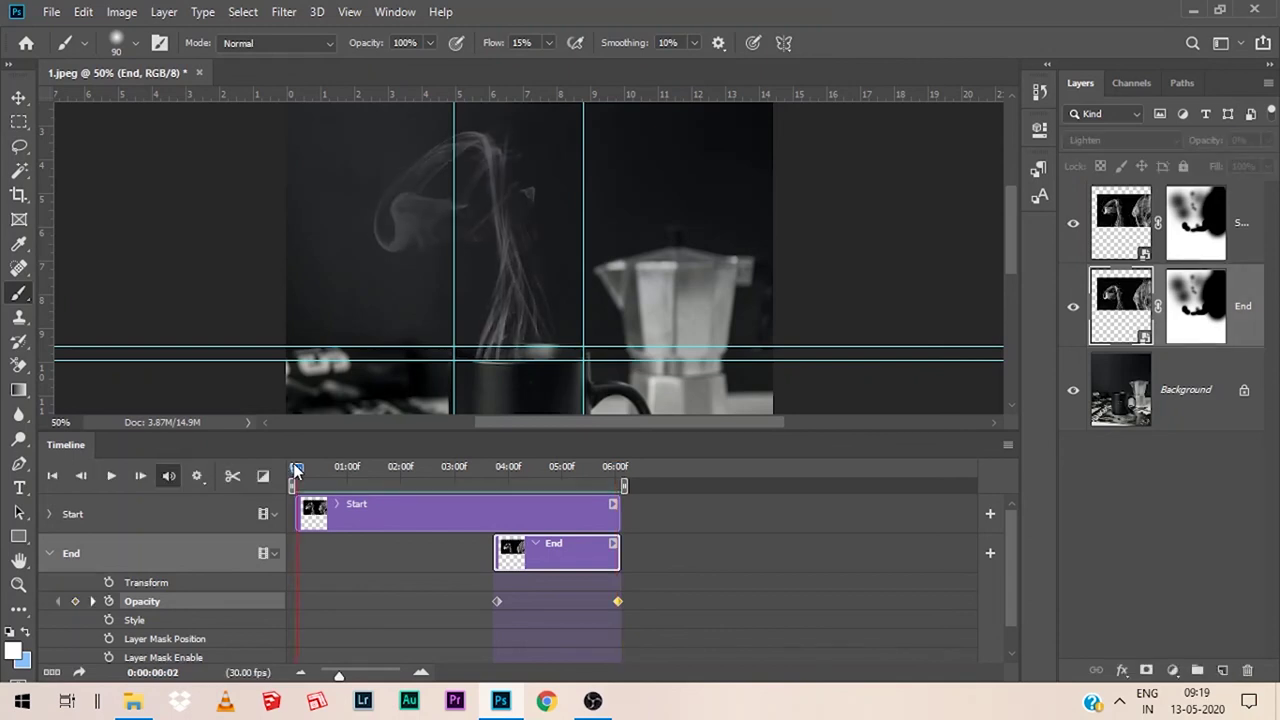
{"action": "key", "text": "space"}
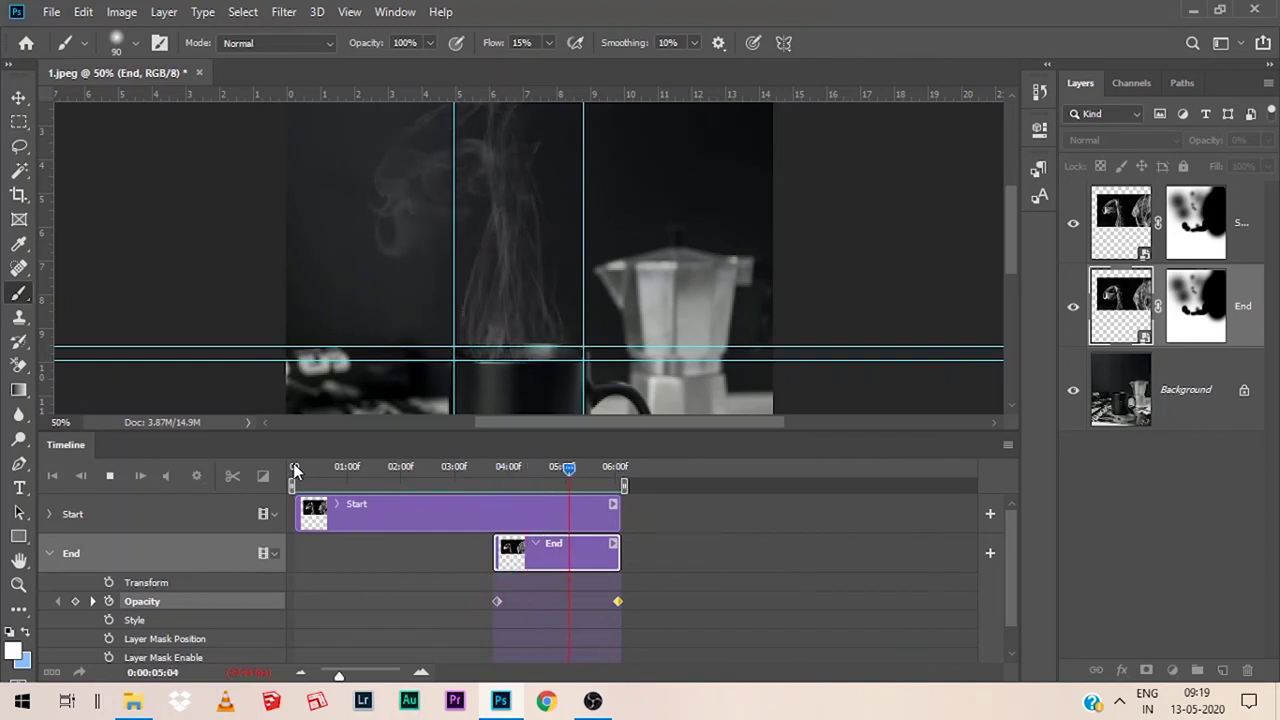
{"action": "key", "text": "space"}
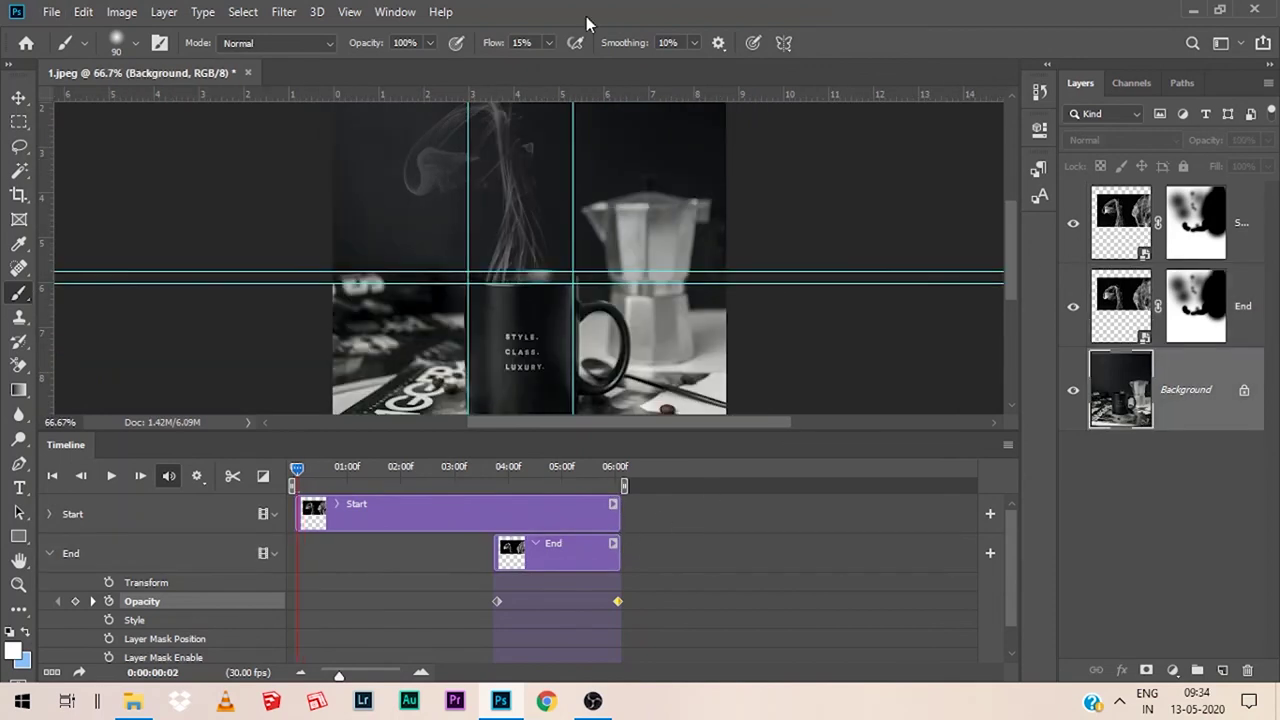
Step: Export the animation via Save for Web (Legacy) as a GIF with Forever looping
{"action": "left_click", "coordinate": [50, 12]}
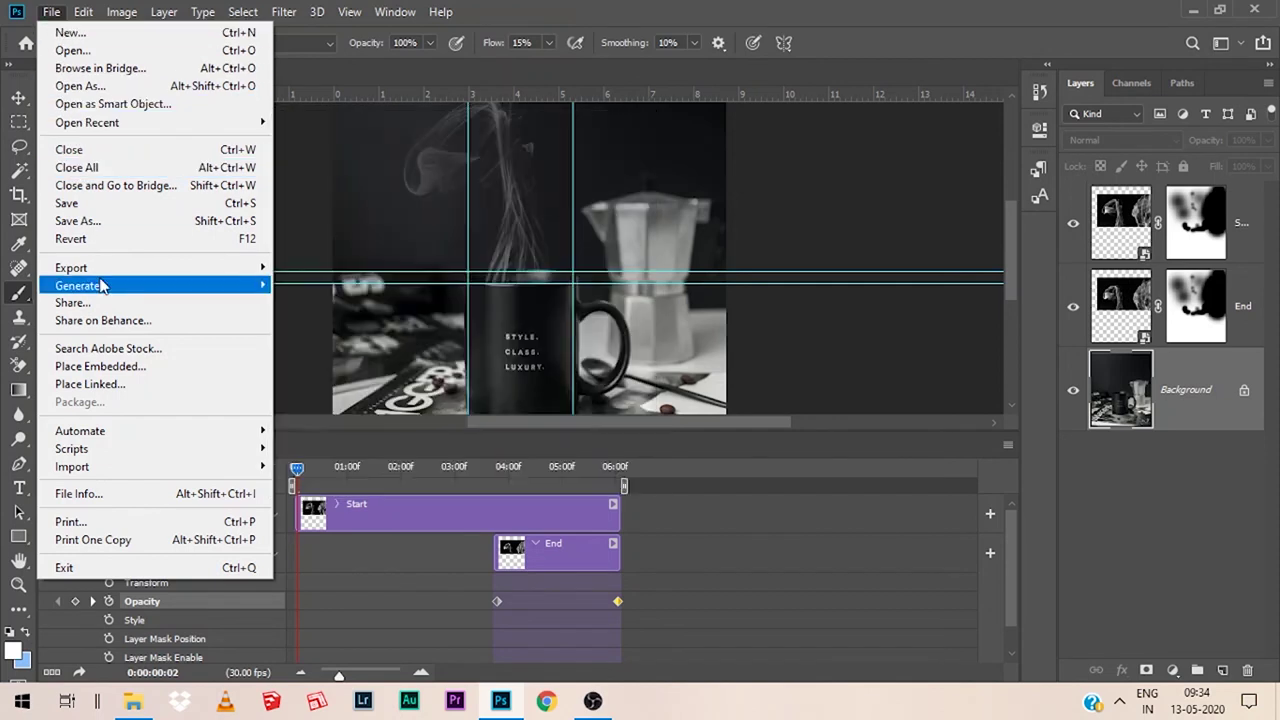
{"action": "mouse_move", "coordinate": [71, 268]}
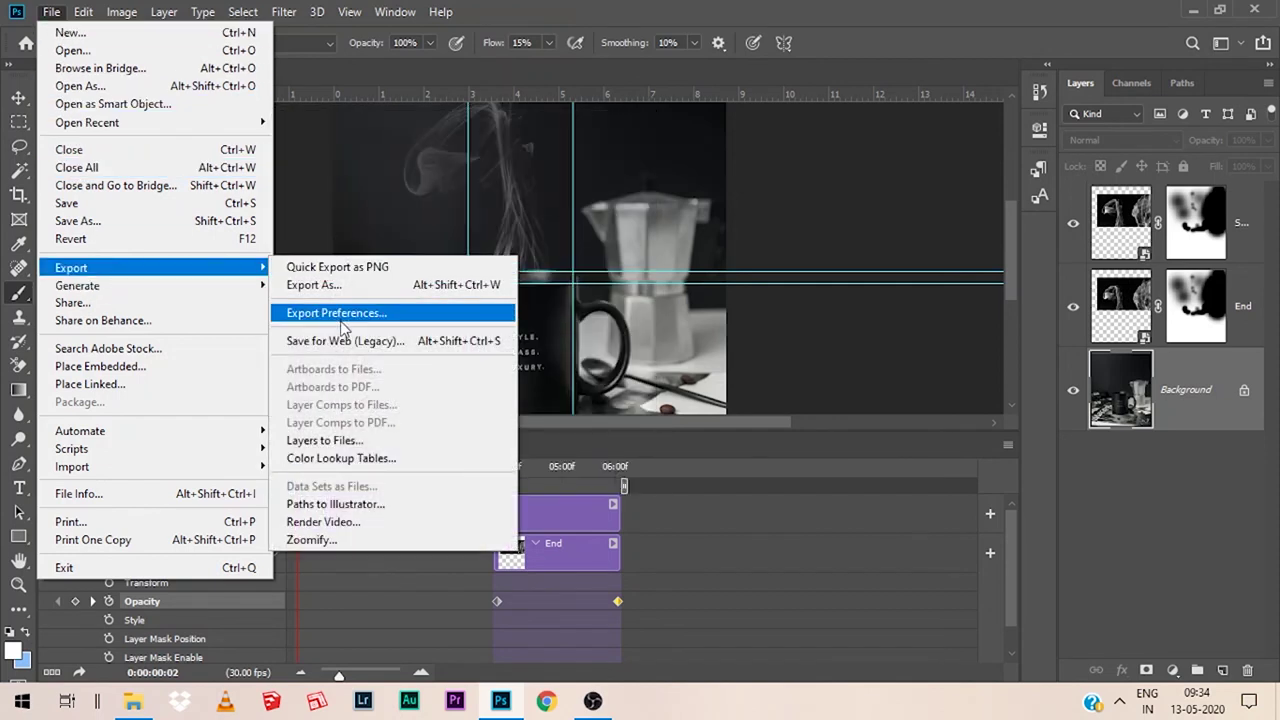
{"action": "left_click", "coordinate": [340, 342]}
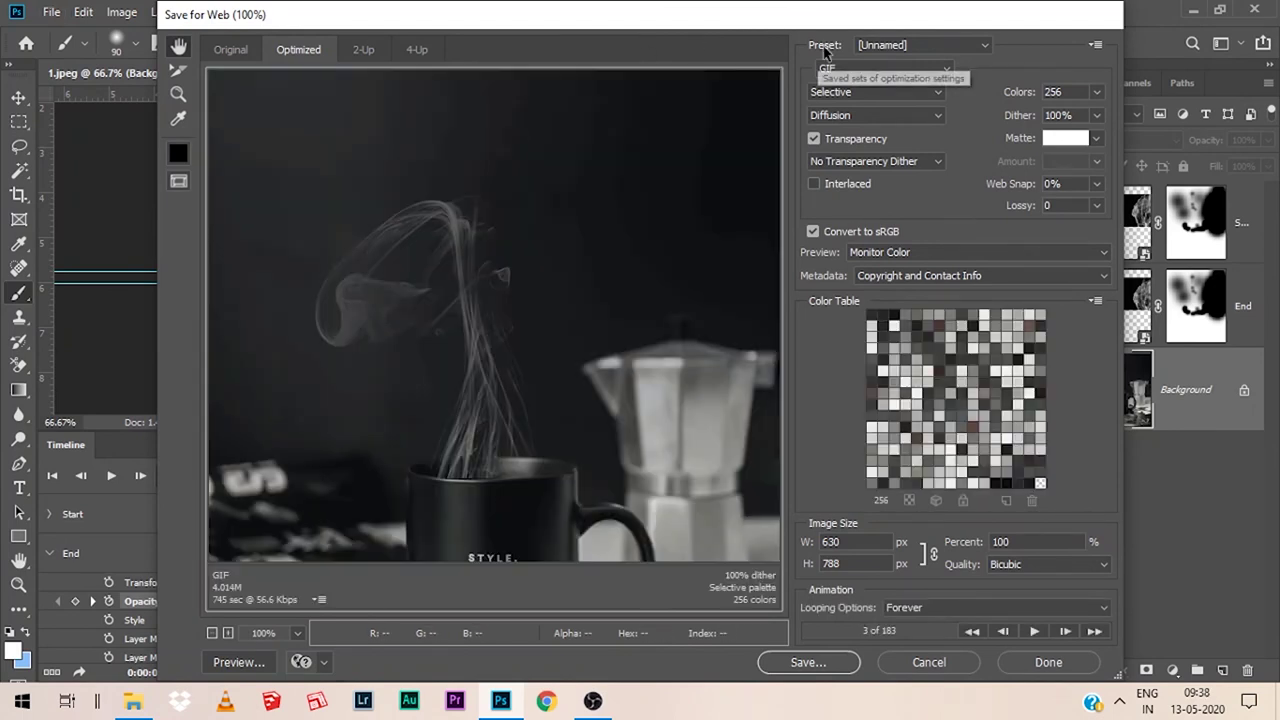
{"action": "left_click", "coordinate": [886, 79]}
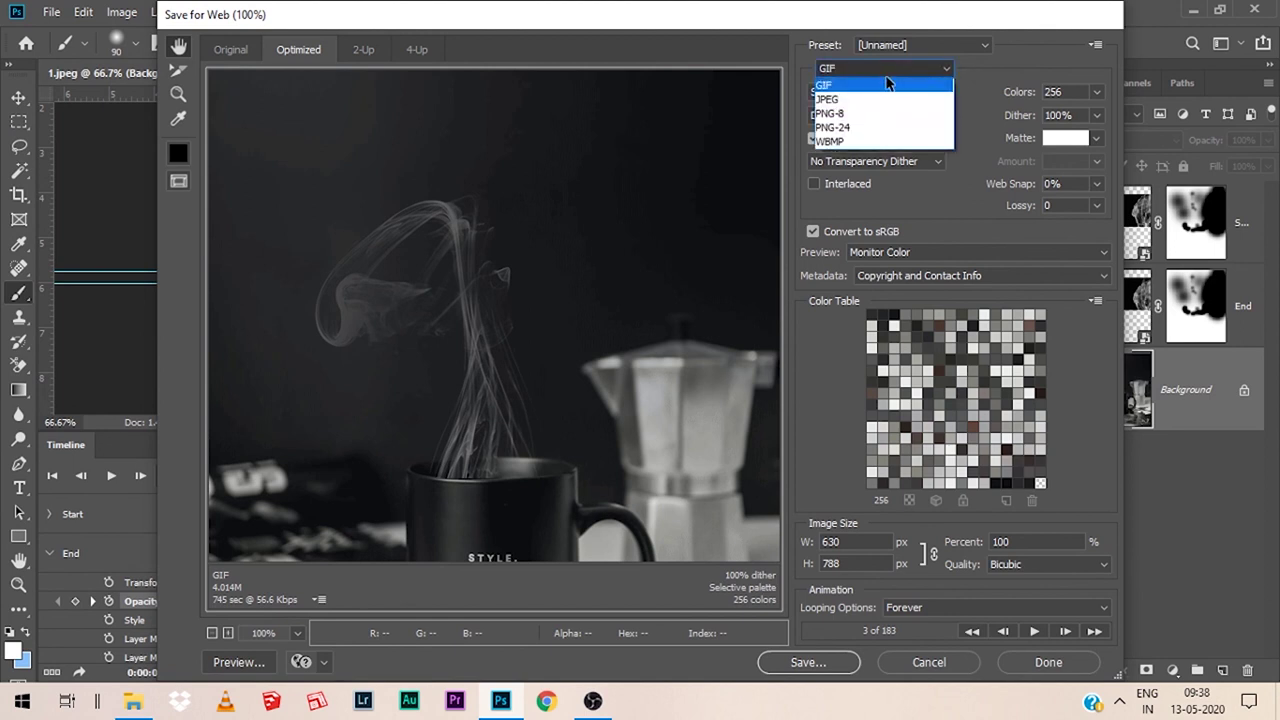
{"action": "left_click", "coordinate": [883, 88]}
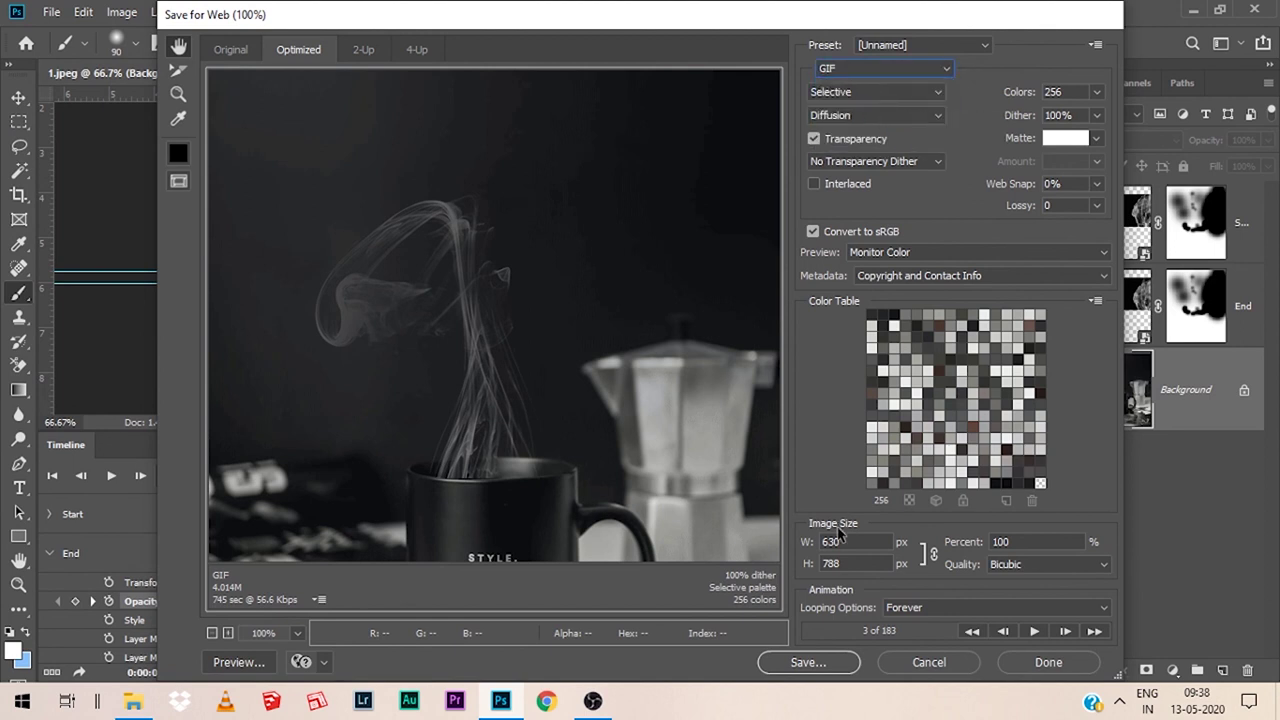
{"action": "left_click", "coordinate": [923, 612]}
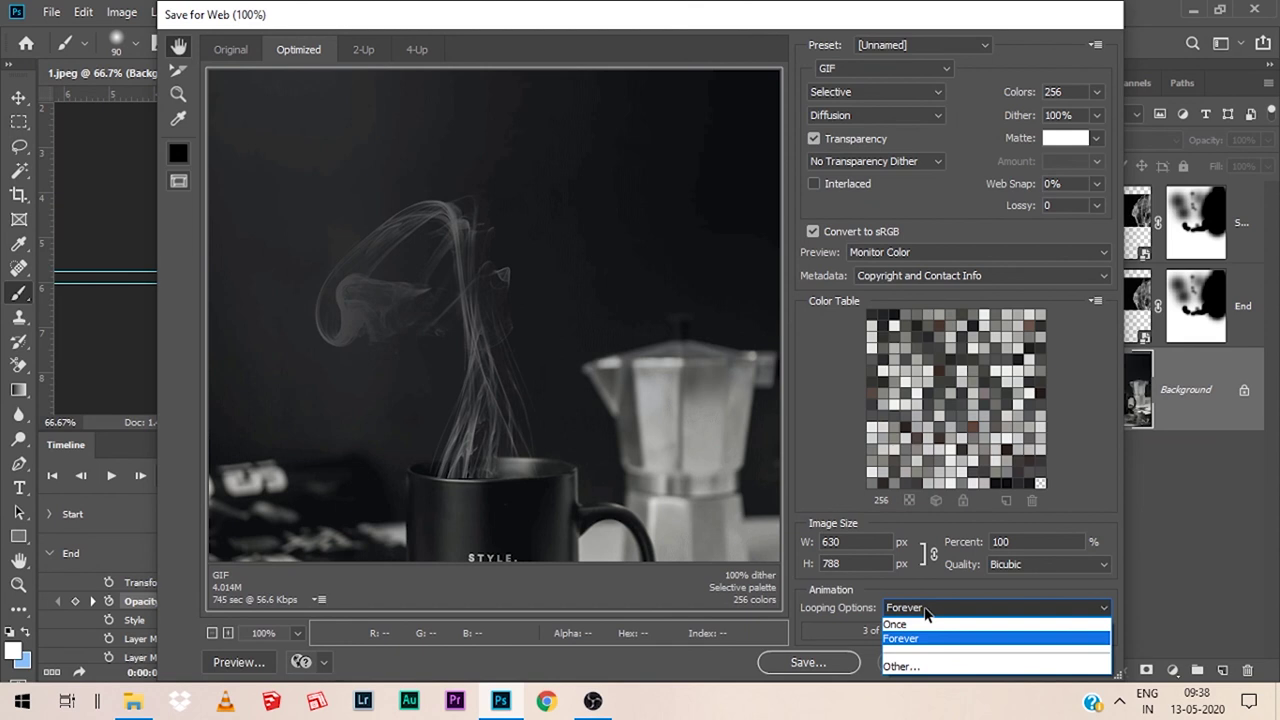
{"action": "left_click", "coordinate": [915, 638]}
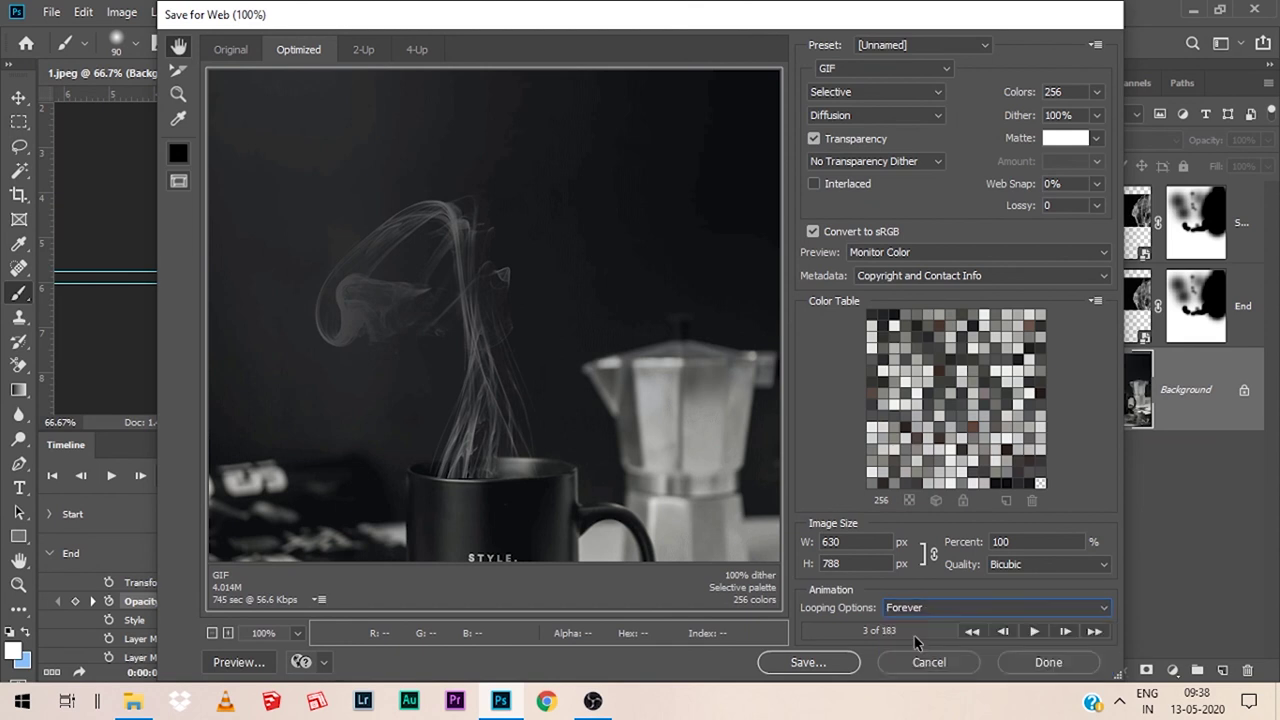
{"action": "left_click", "coordinate": [808, 662]}
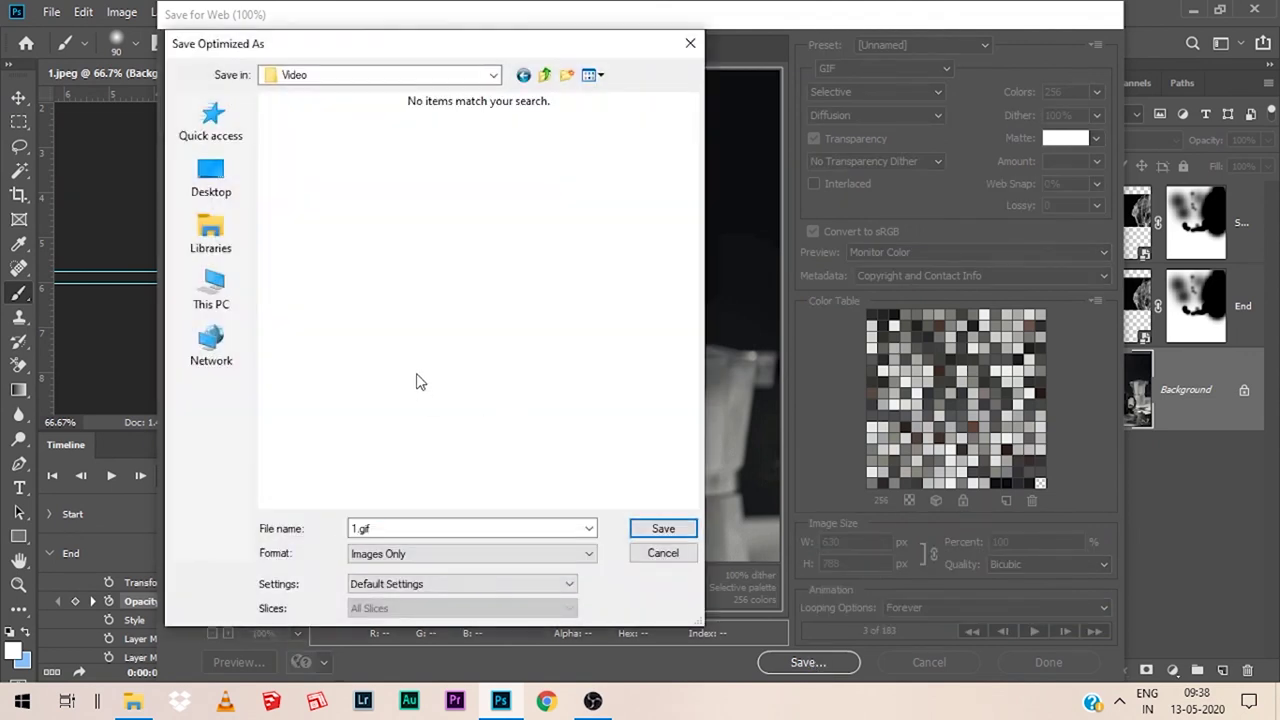
Step: Save the looping animation as 1.gif in the Video folder
{"action": "left_click", "coordinate": [648, 532]}
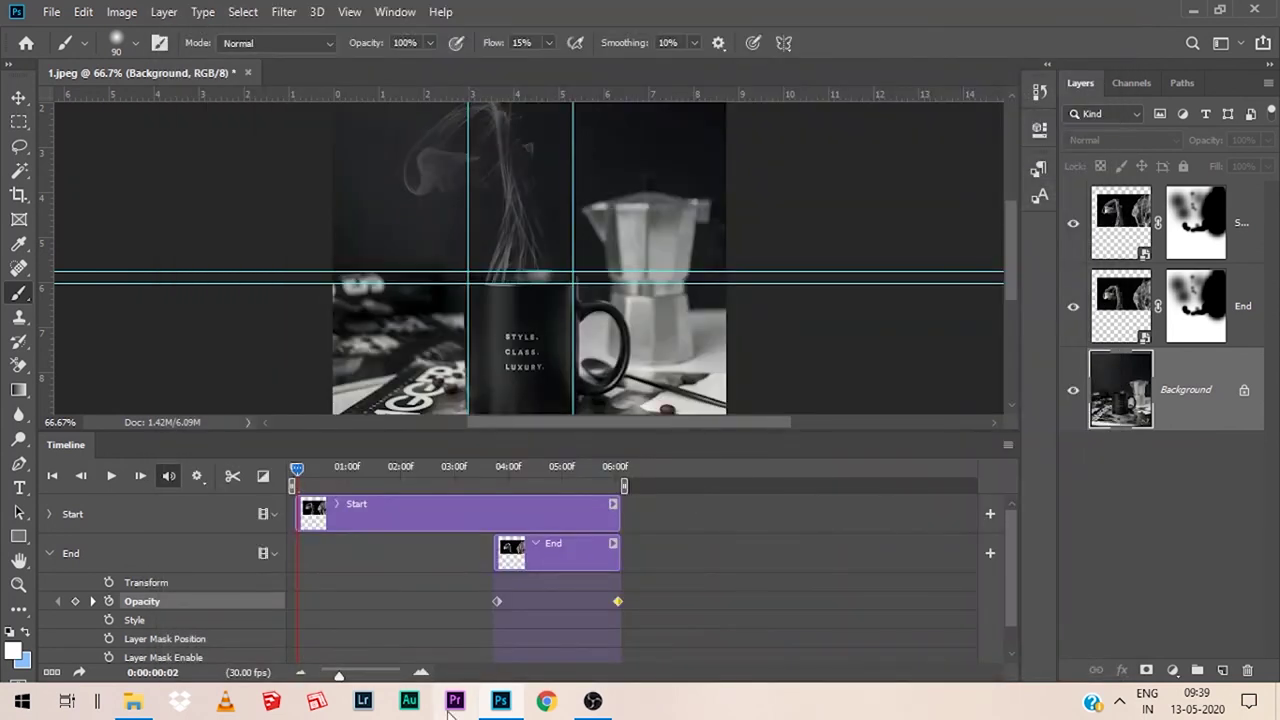
Step: Open the exported 1.gif from the Video folder in File Explorer to view it
{"action": "left_click", "coordinate": [129, 706]}
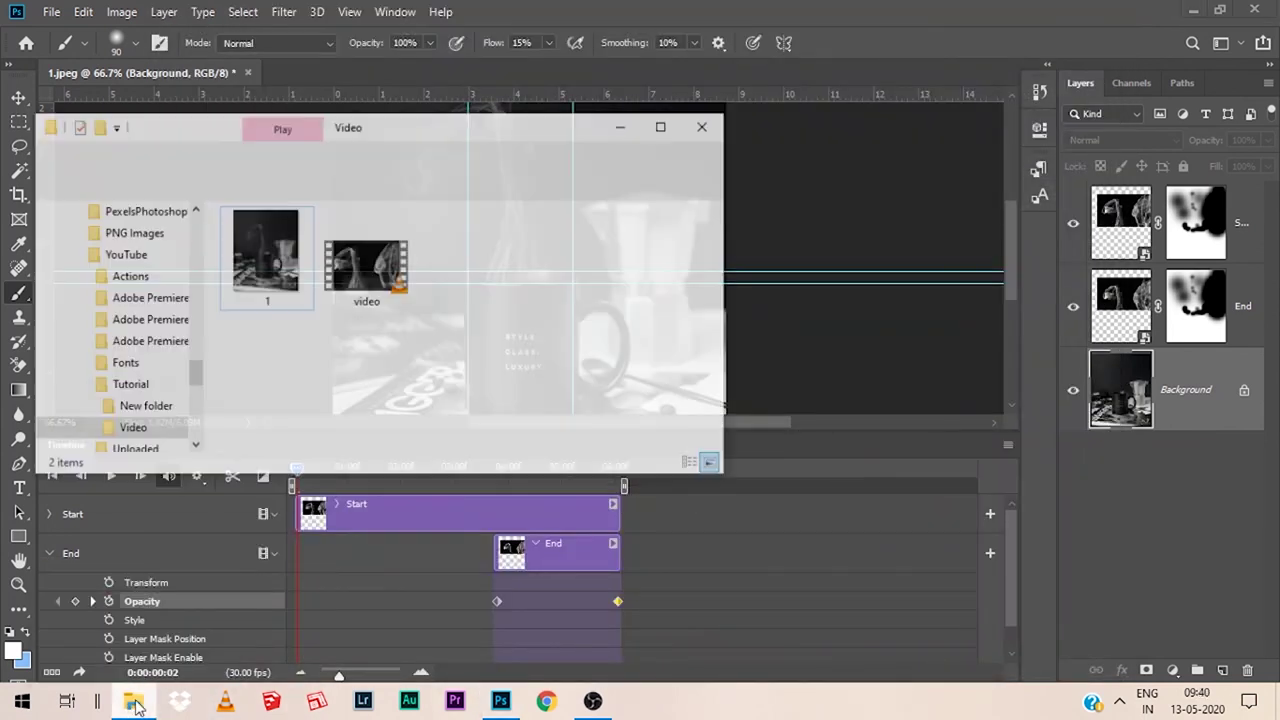
{"action": "double_click", "coordinate": [252, 233]}
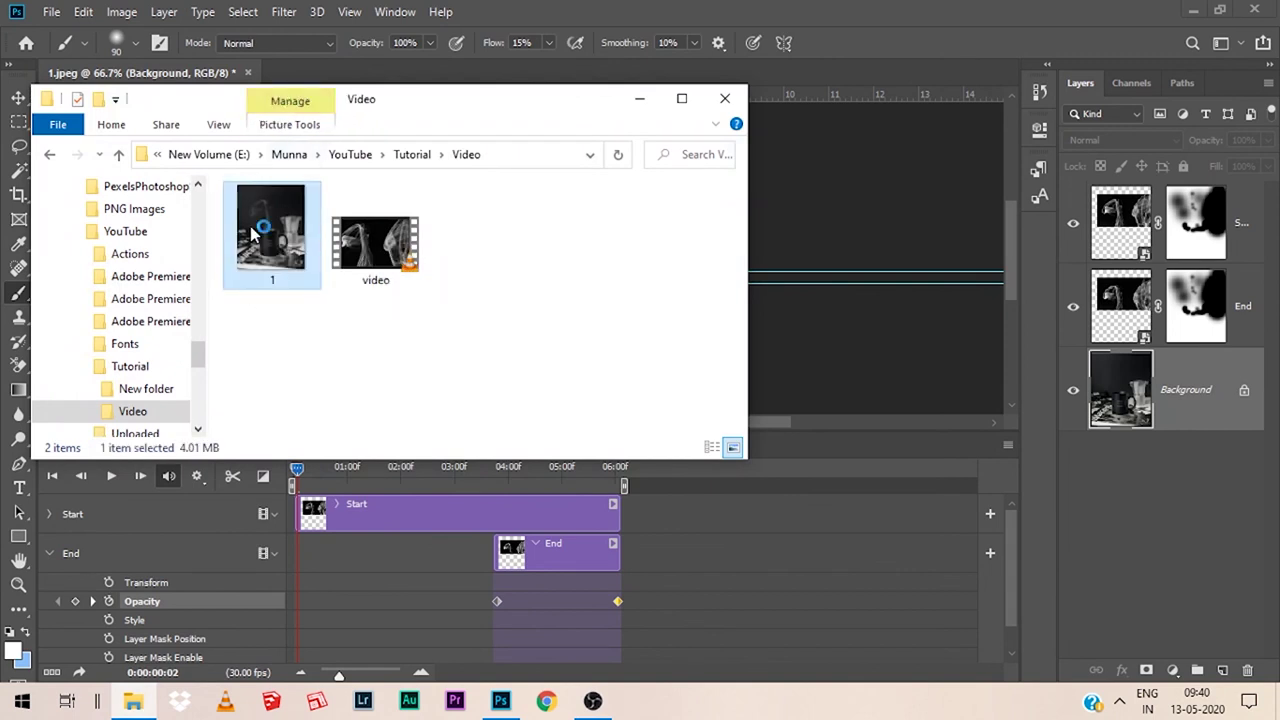